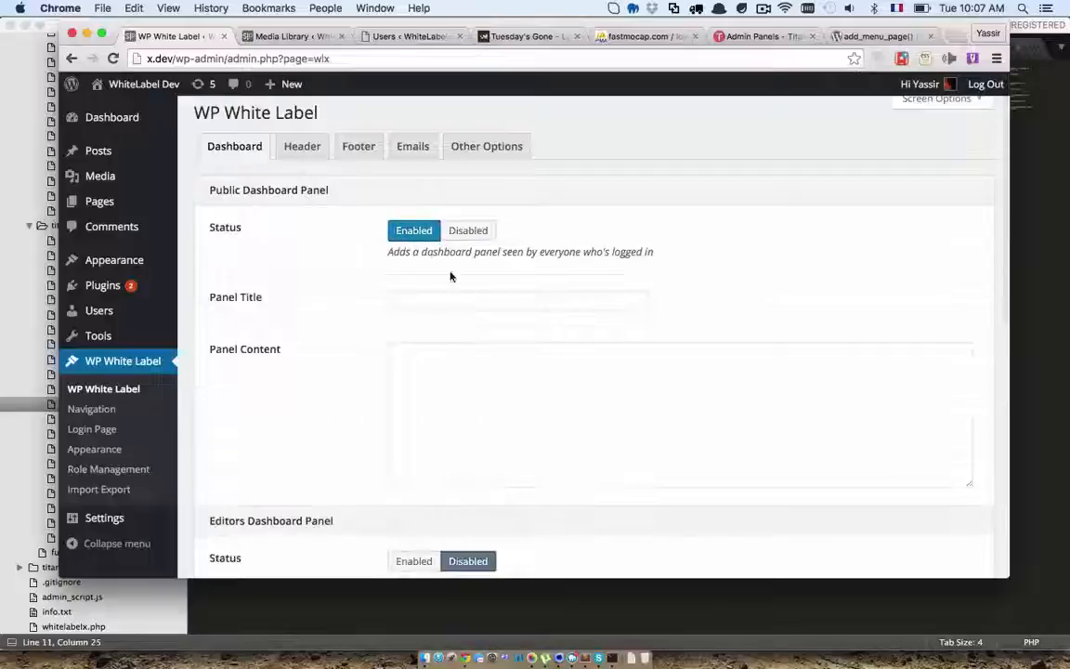
- Set the Public Dashboard Panel's title to "Public dashboard panel"
click(469, 304)
text(Pub)
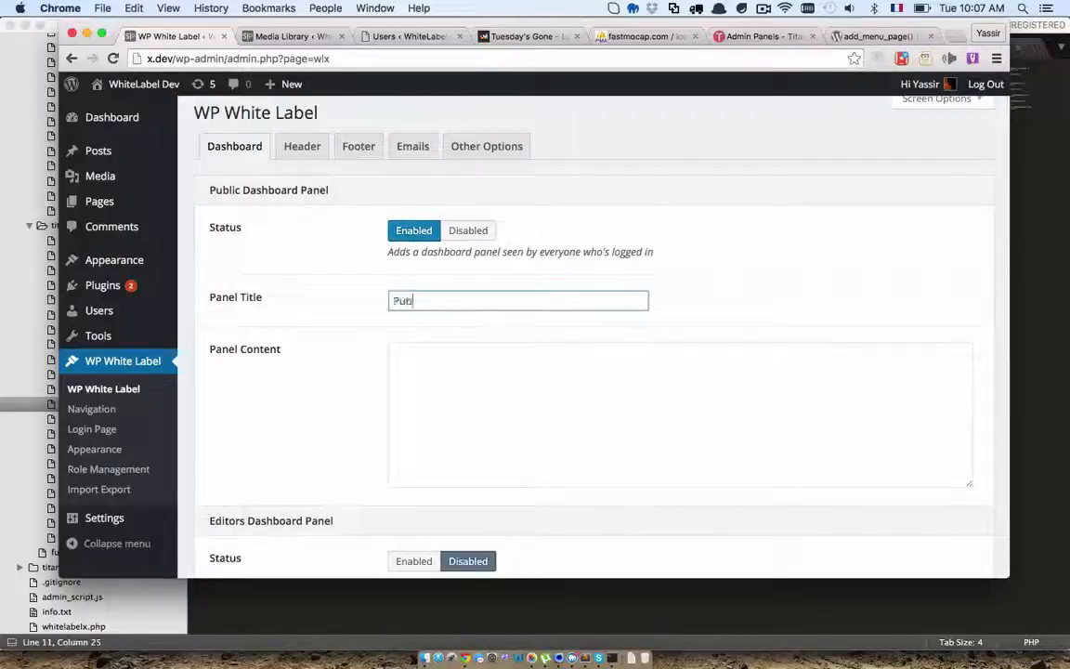
text(lic dashboard)
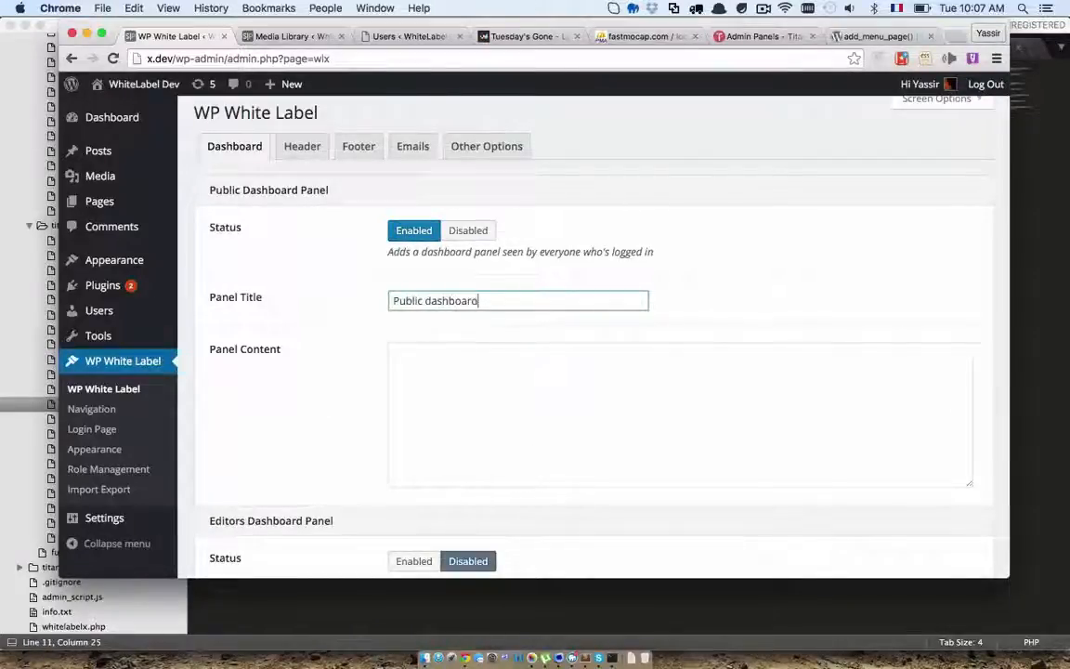
text( panek)
key(Tab)
key(shift+Tab)
key(Right)
key(BackSpace)
text(l)
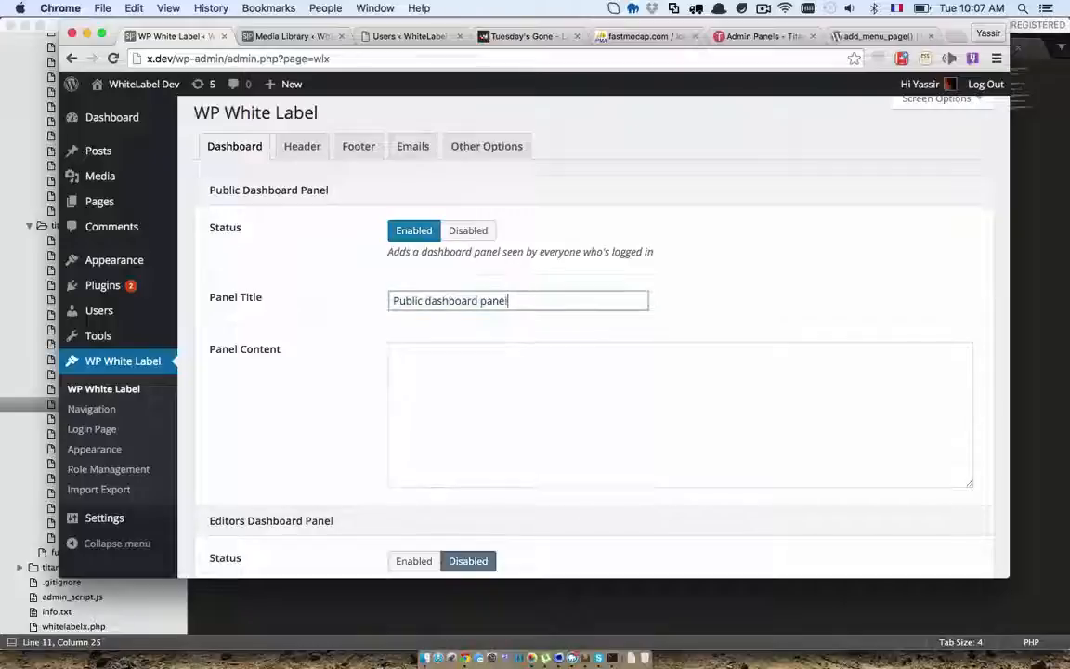
- Fill the public panel's content with "Seen by every user!" and save the settings
key(Tab)
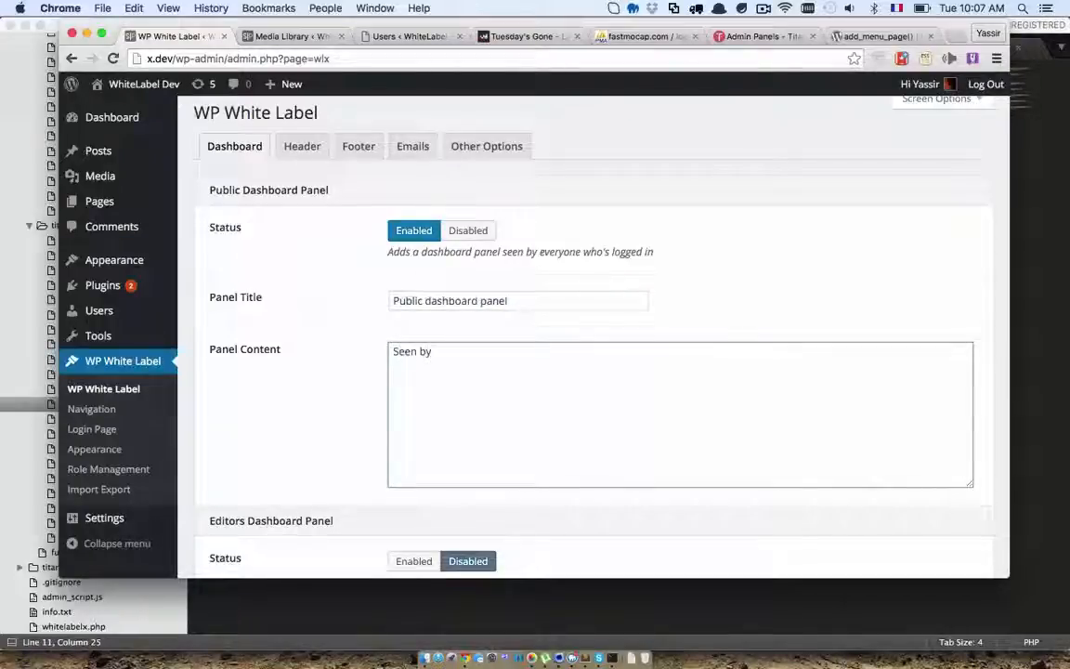
text(Seen by every user)
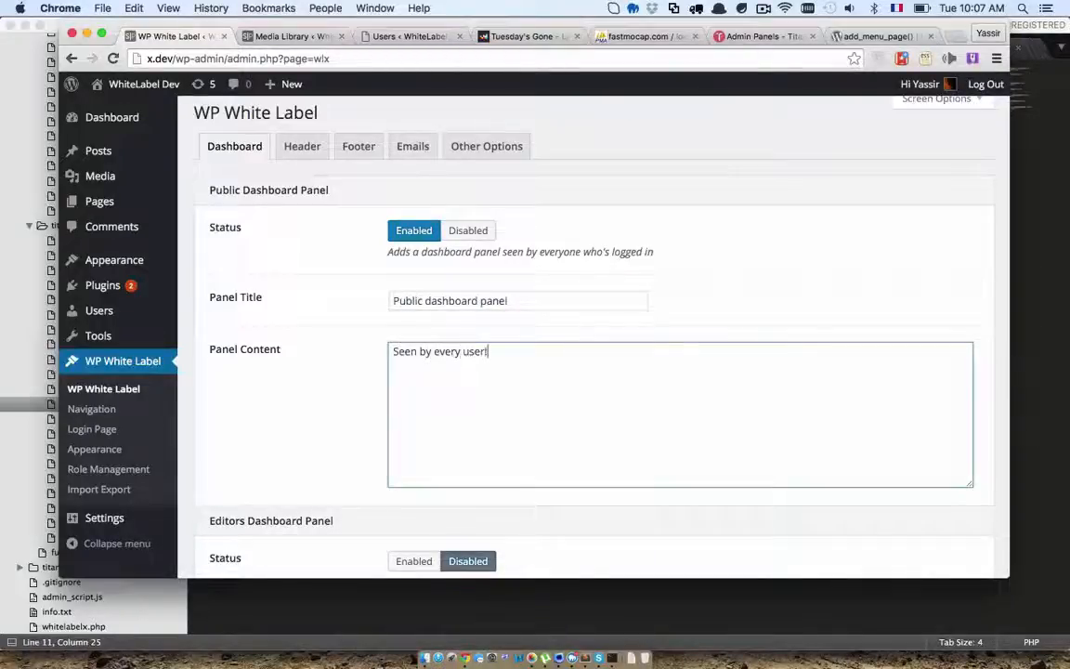
scroll(595, 334, down, 5)
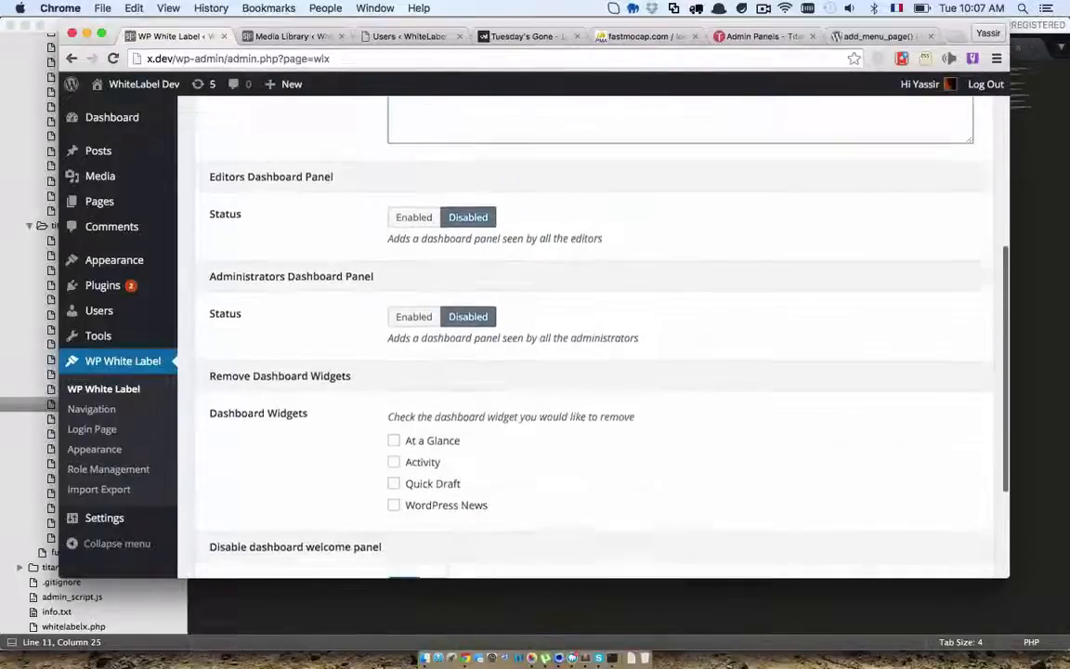
scroll(468, 342, down, 3)
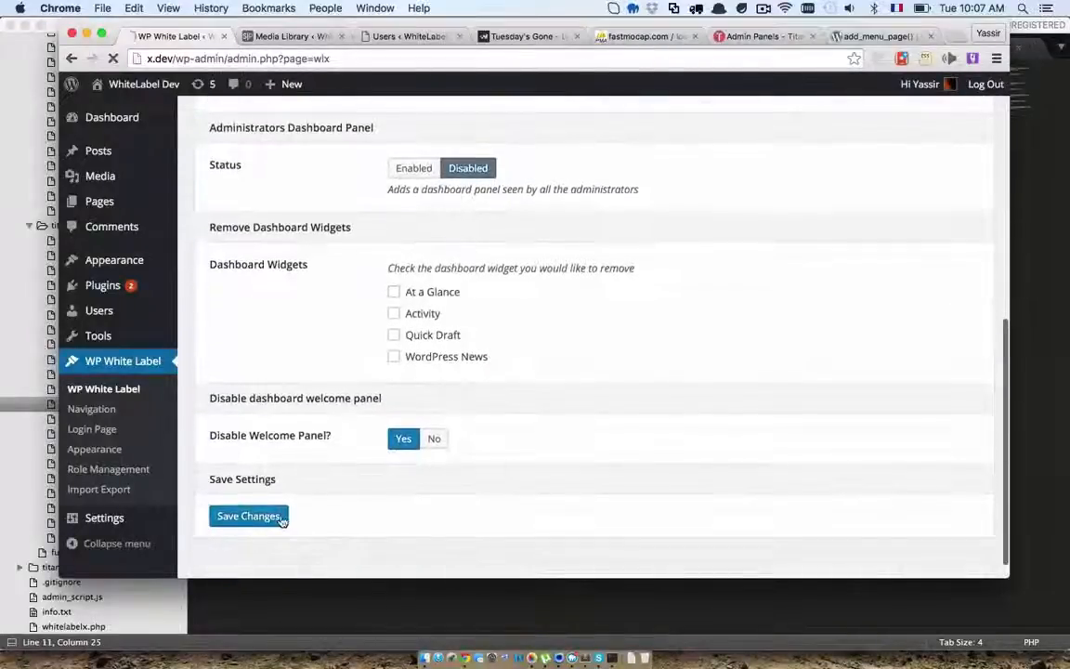
click(281, 518)
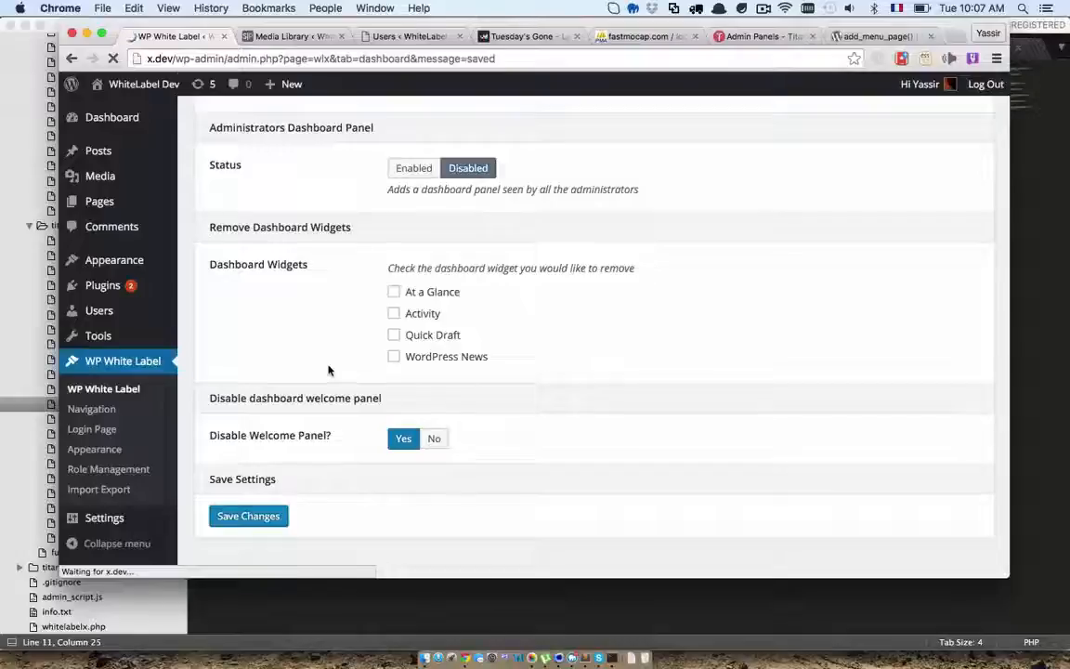
- Check for the public panel on the administrator's dashboard and on the reloaded subscriber dashboard in the incognito window
click(137, 128)
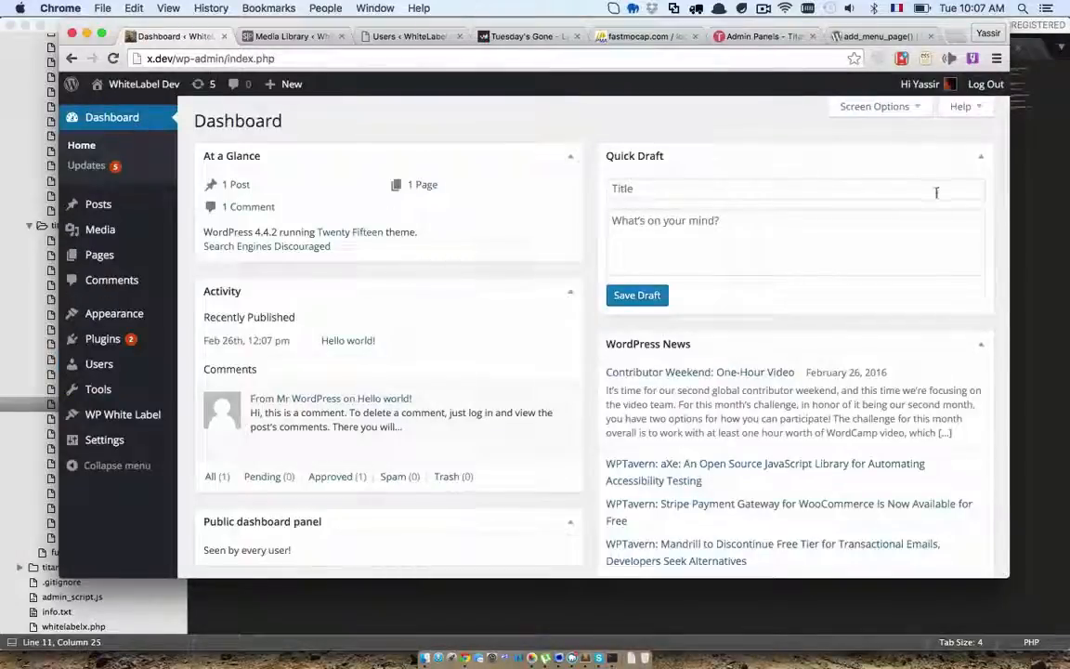
drag(1010, 198, 939, 195)
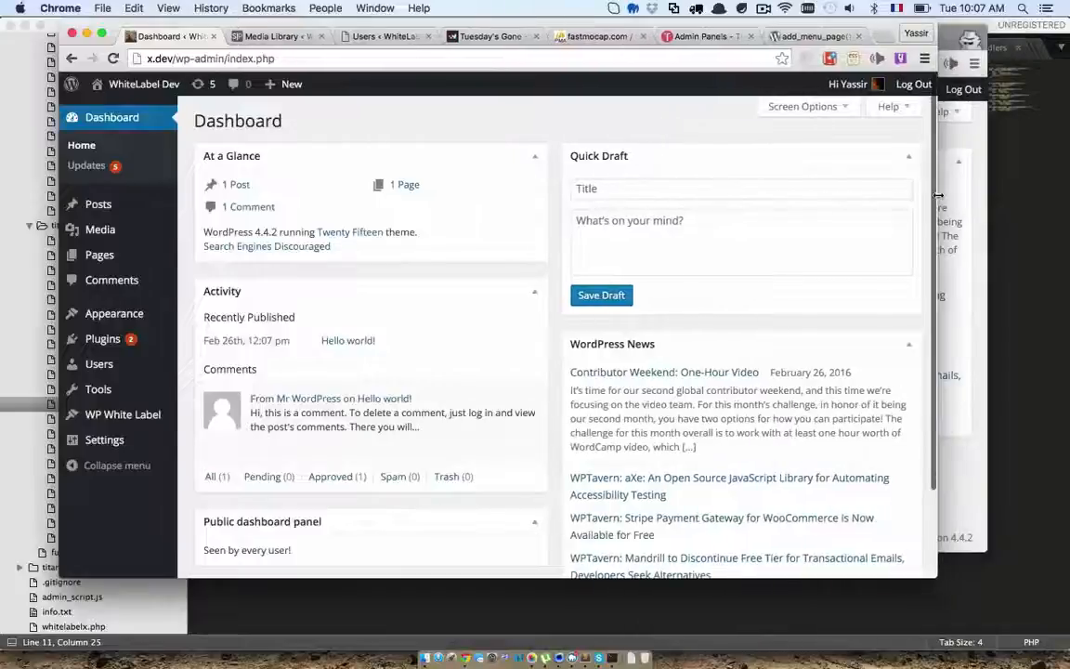
scroll(807, 353, down, 3)
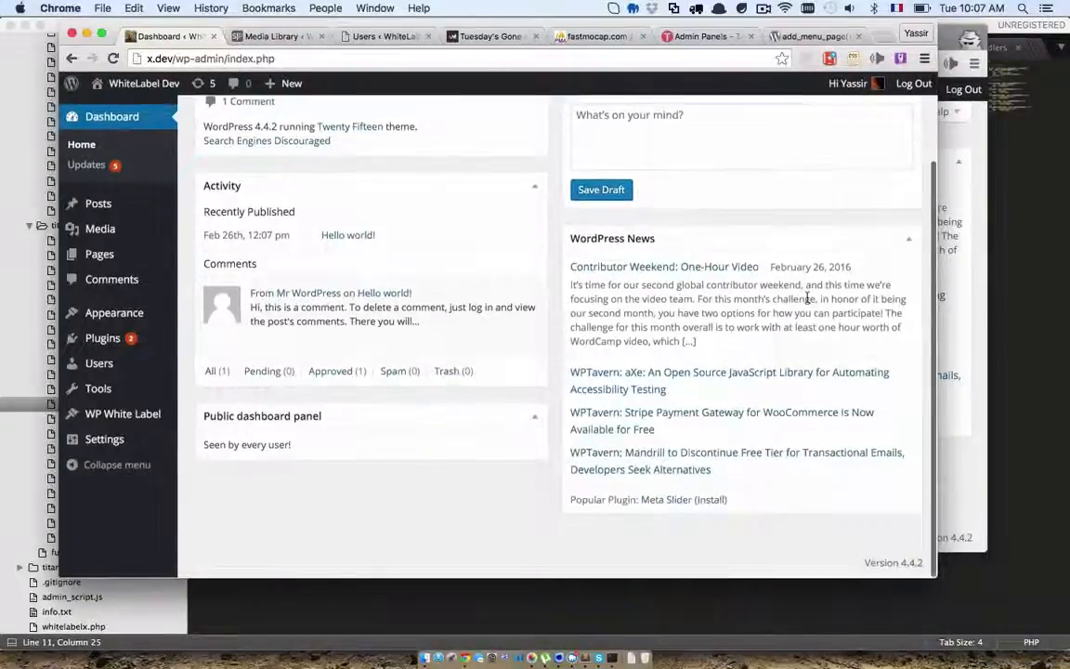
click(950, 362)
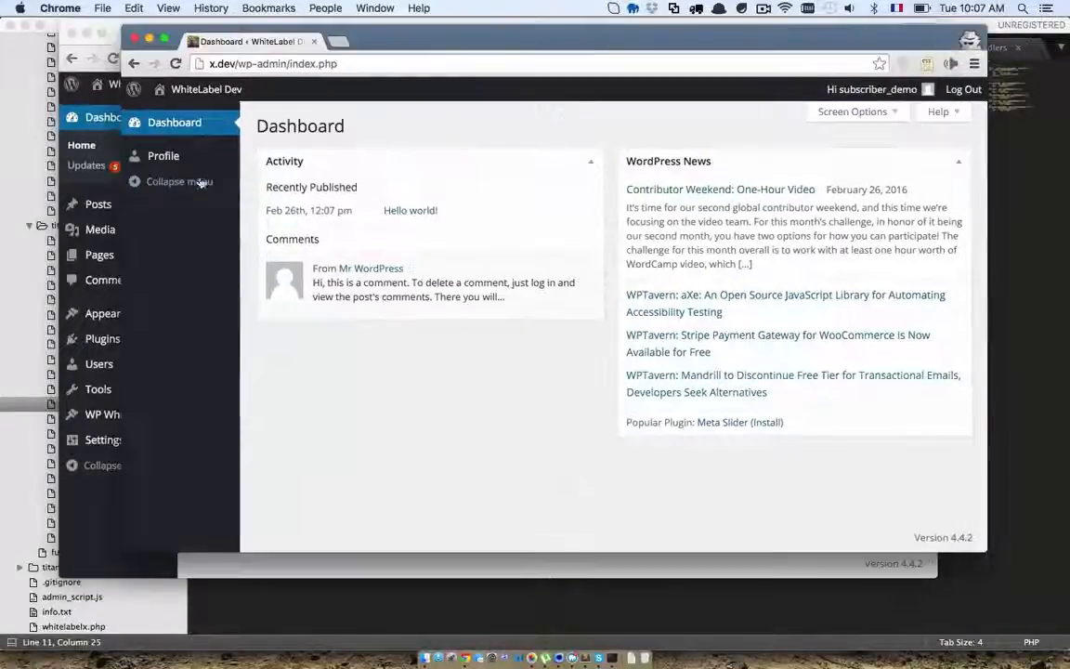
click(175, 63)
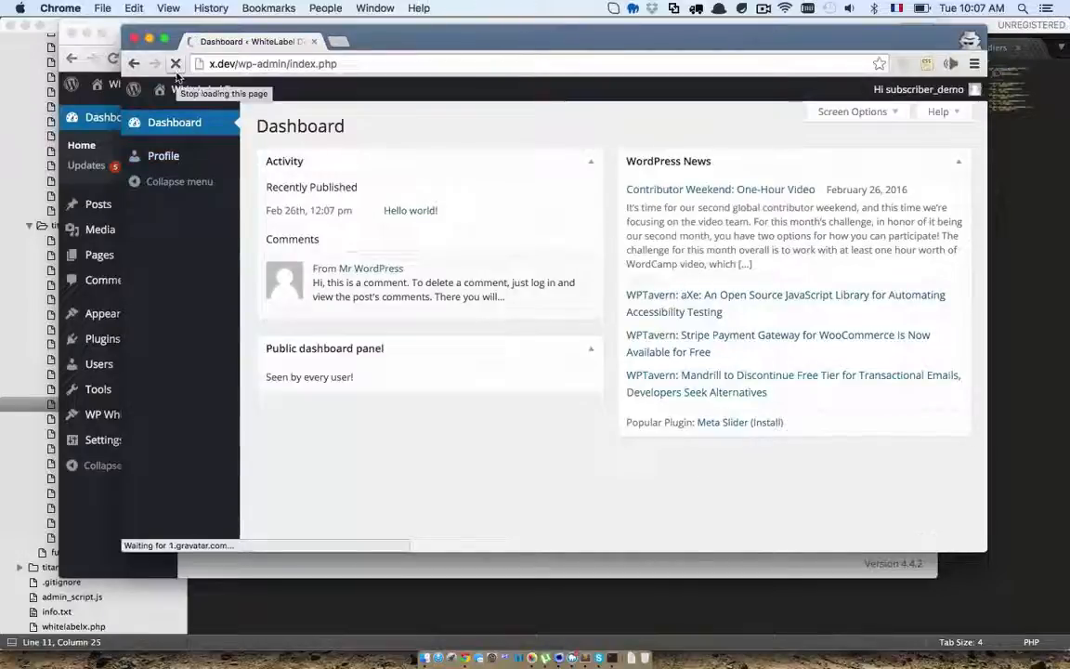
- Mark At a Glance, Activity, Quick Draft and WordPress News for removal in WP White Label, save, and view the administrator's dashboard
click(156, 564)
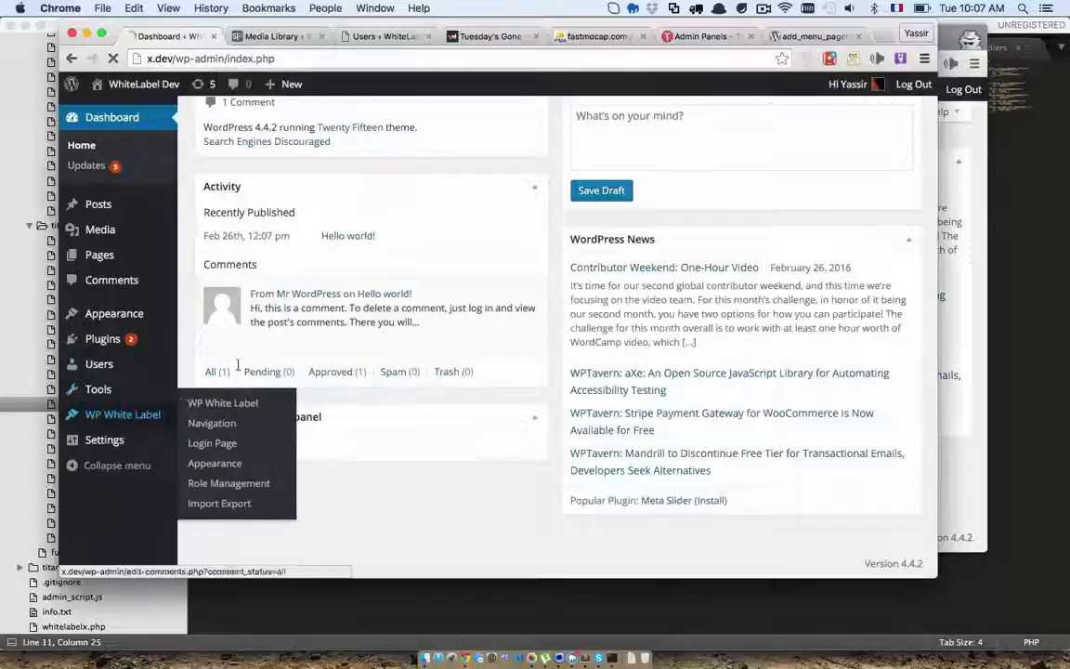
click(93, 414)
scroll(201, 375, down, 8)
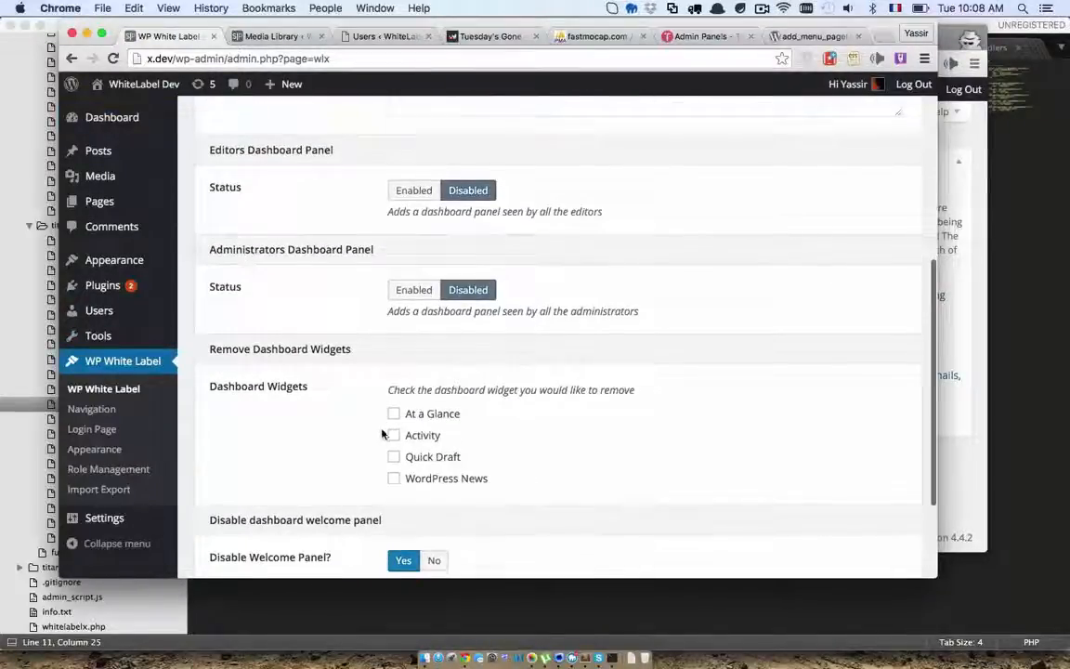
scroll(382, 434, down, 1)
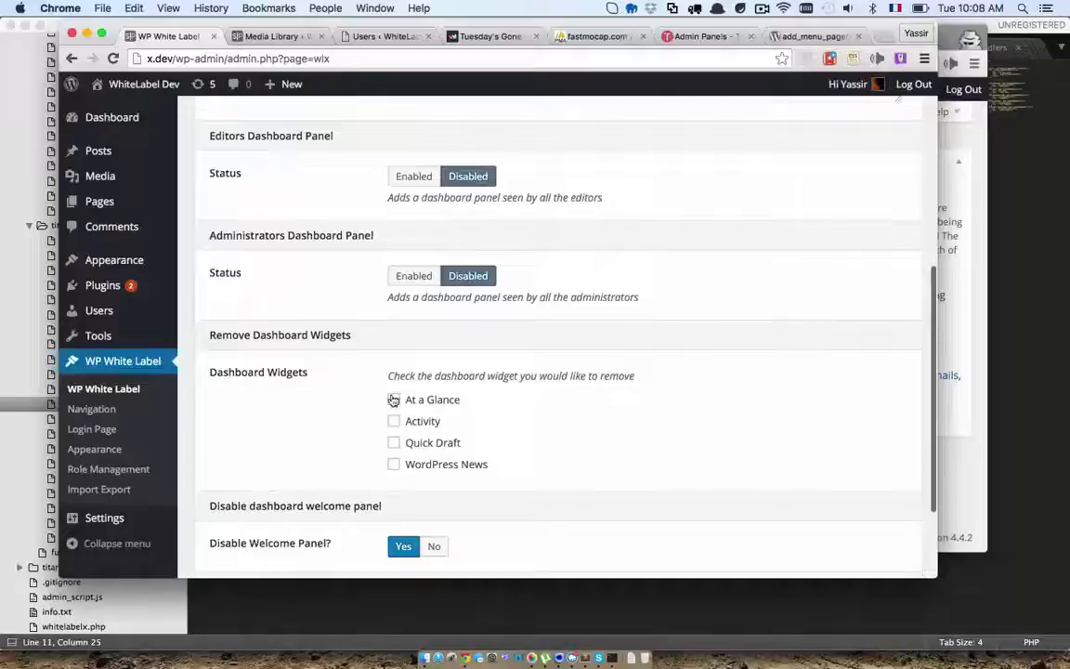
click(394, 400)
click(394, 463)
scroll(394, 464, down, 5)
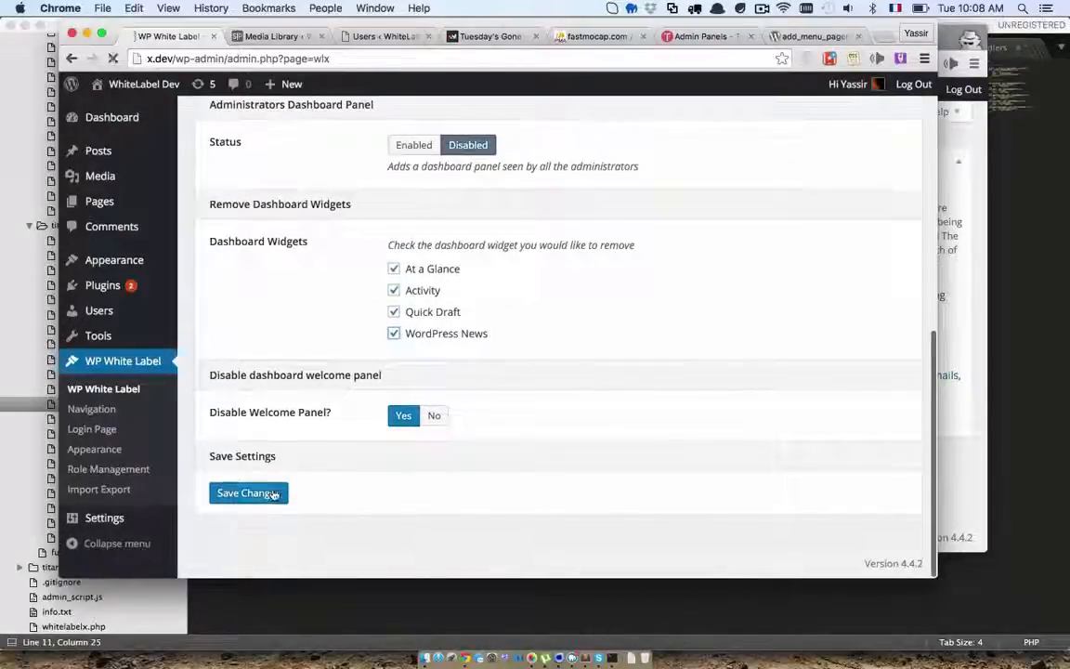
click(246, 493)
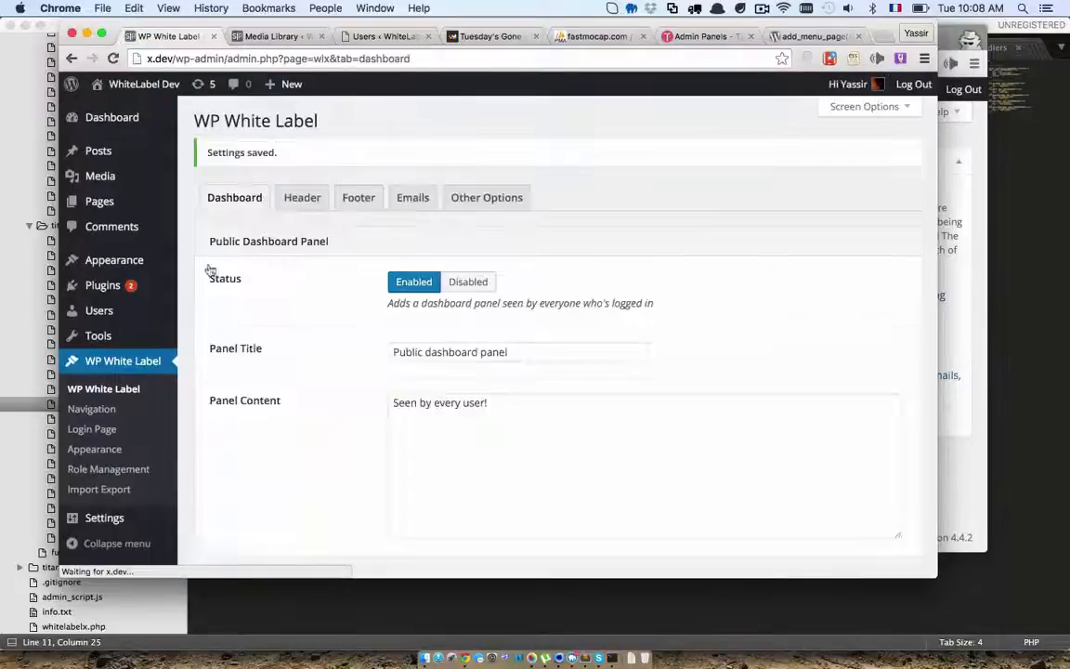
click(137, 119)
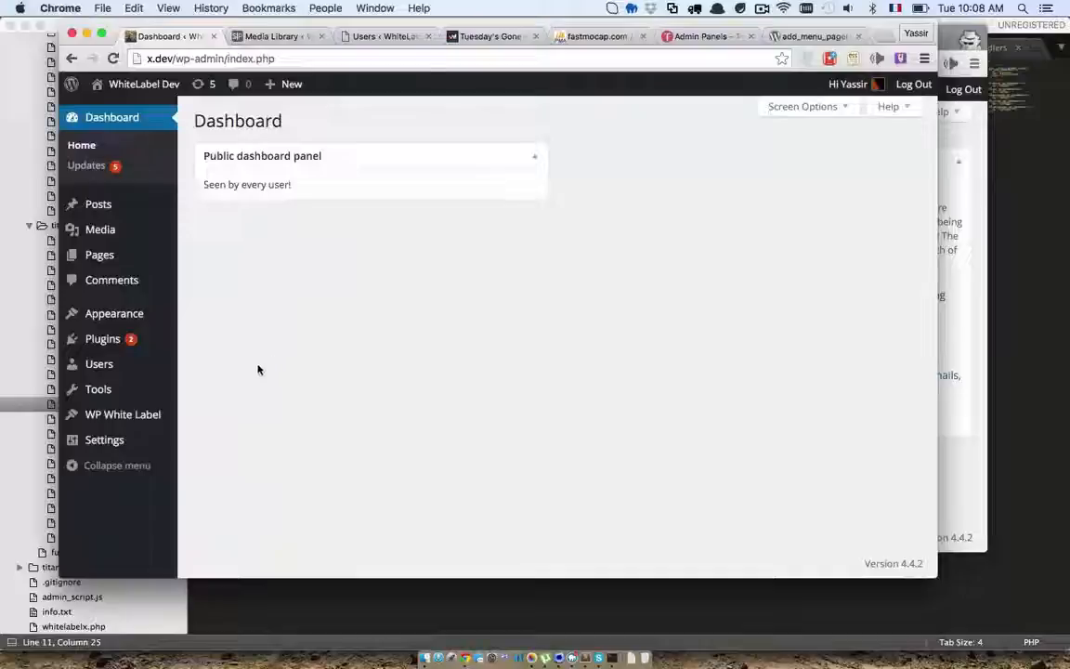
- Upload car_logo_PNG1641.png from the Desktop and use it as the header logo in WP White Label's header settings
click(146, 416)
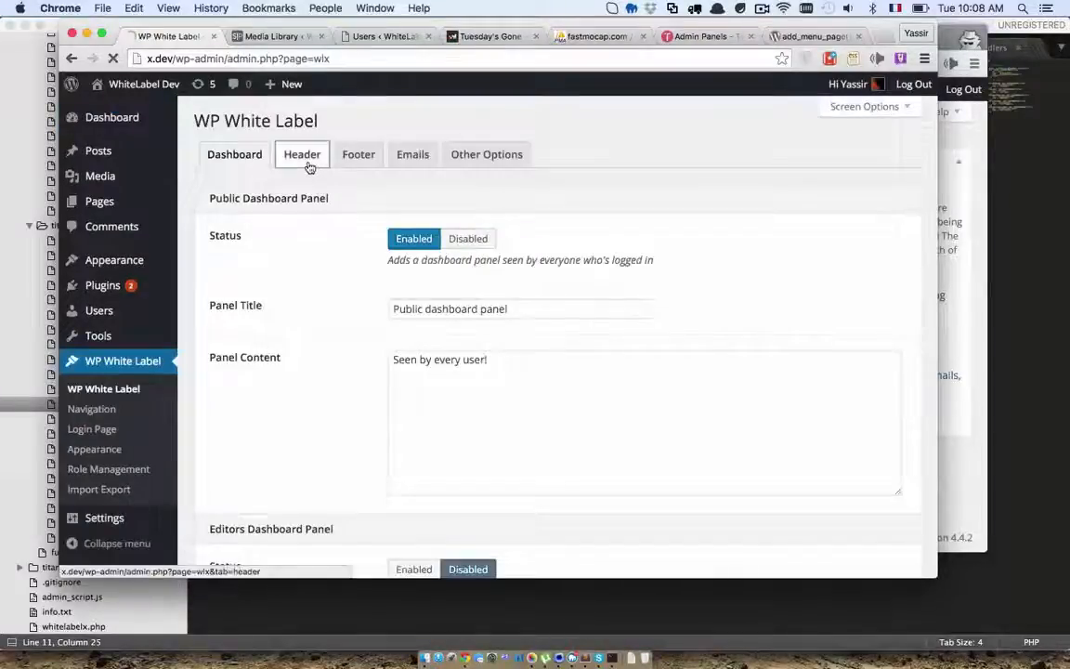
click(310, 165)
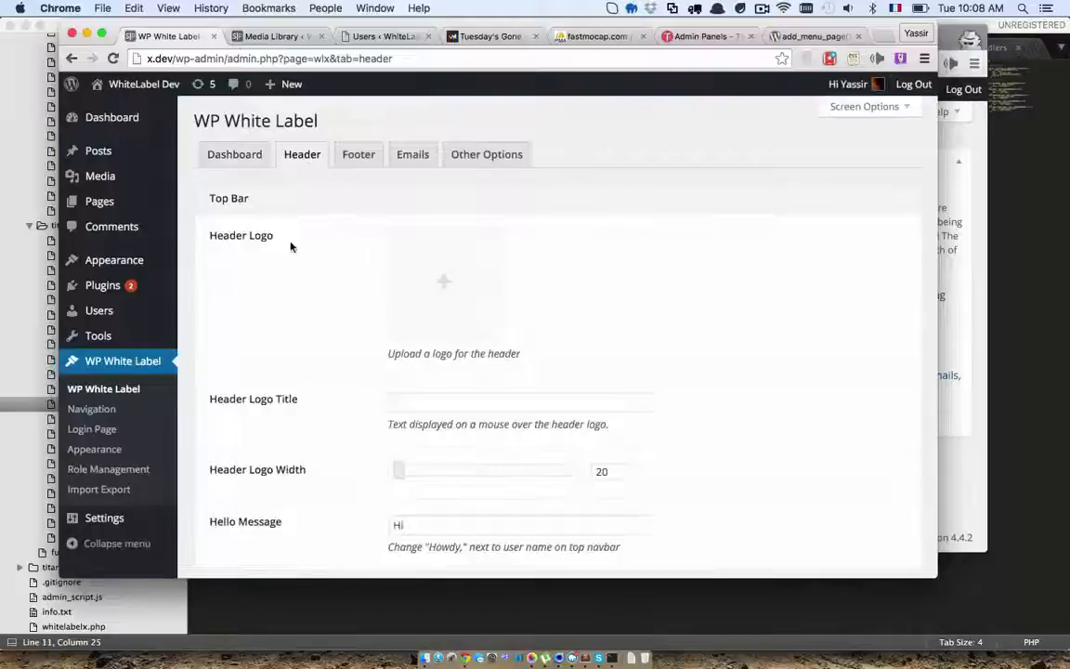
click(403, 256)
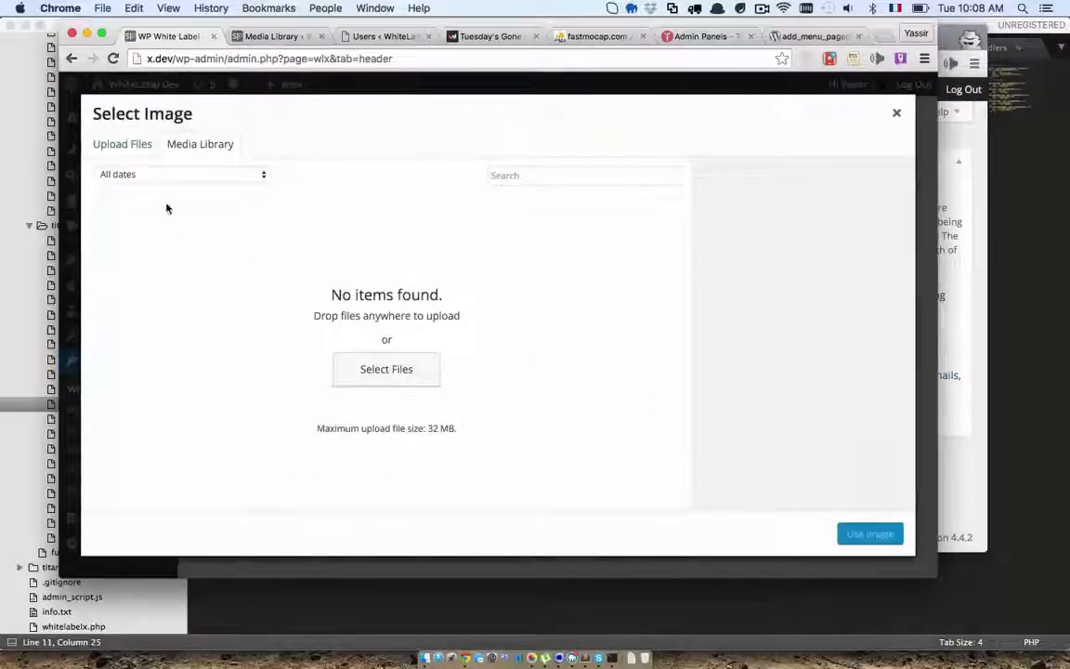
click(121, 144)
click(514, 341)
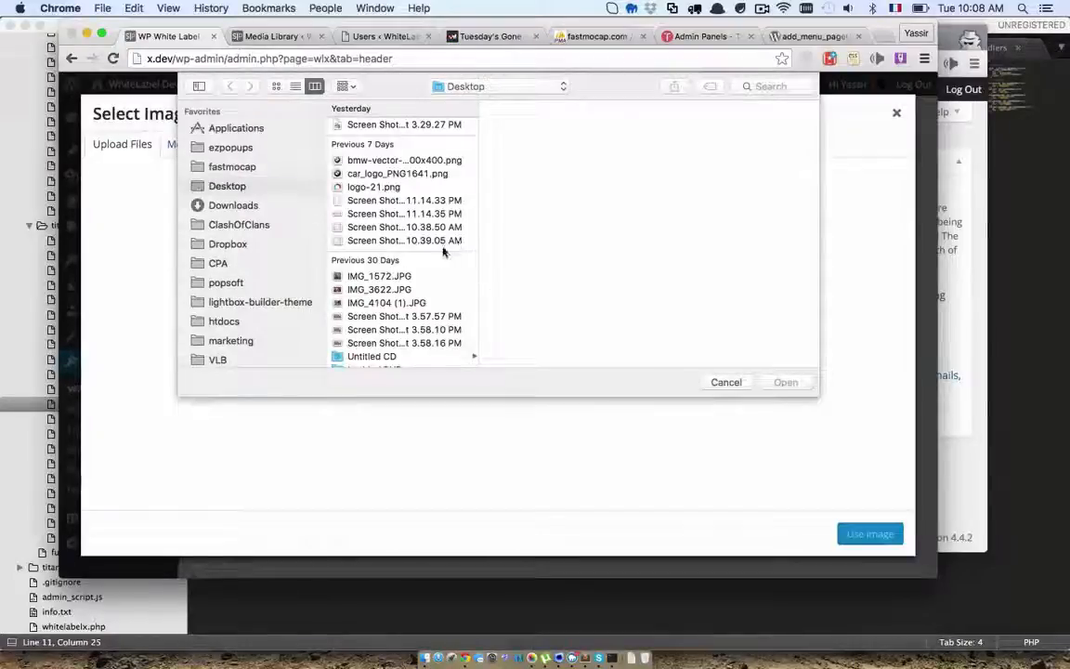
scroll(443, 251, down, 10)
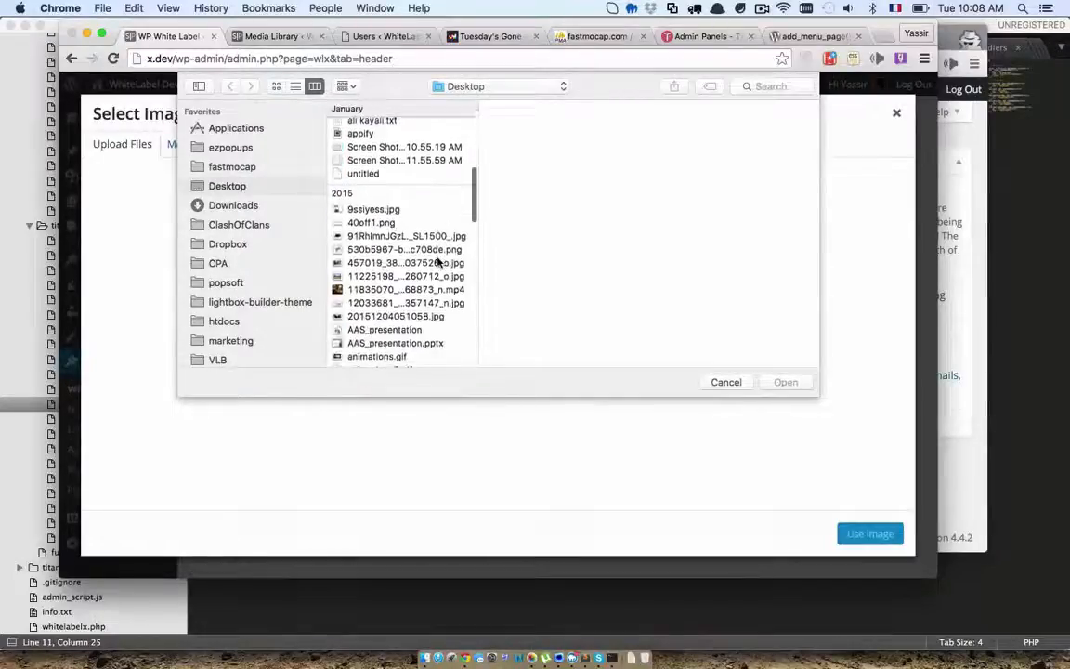
scroll(438, 263, up, 10)
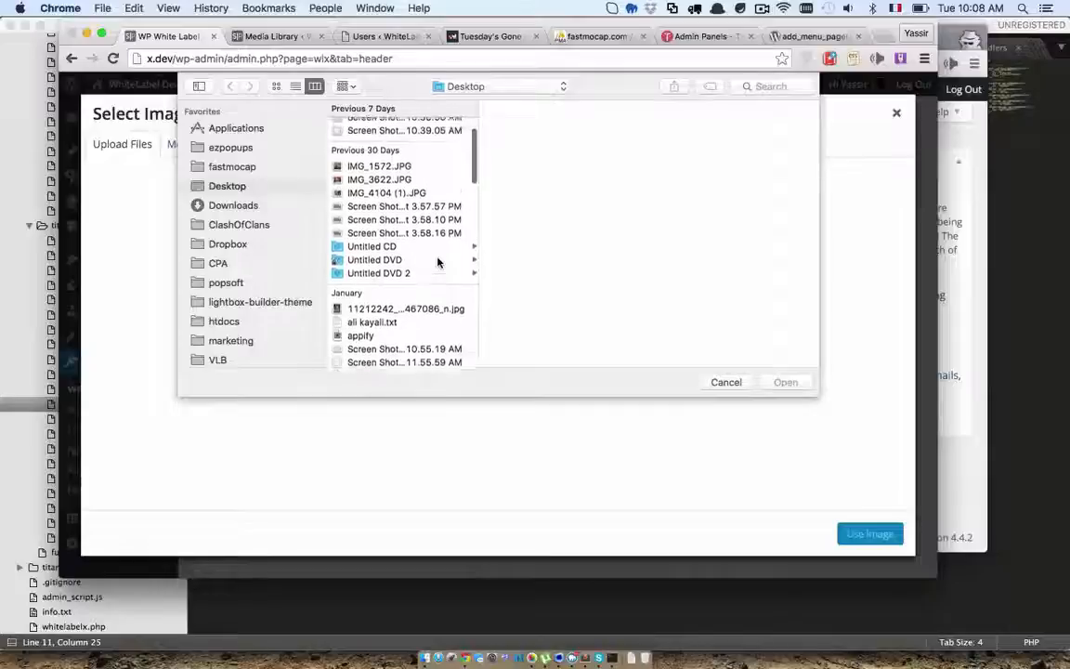
scroll(437, 256, up, 4)
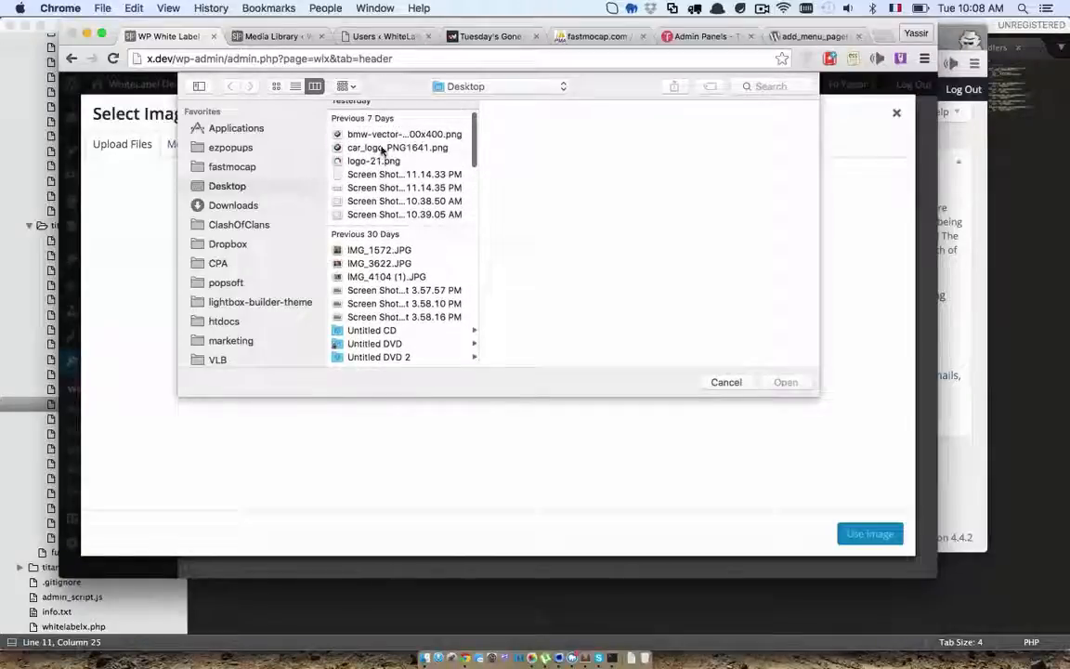
click(383, 149)
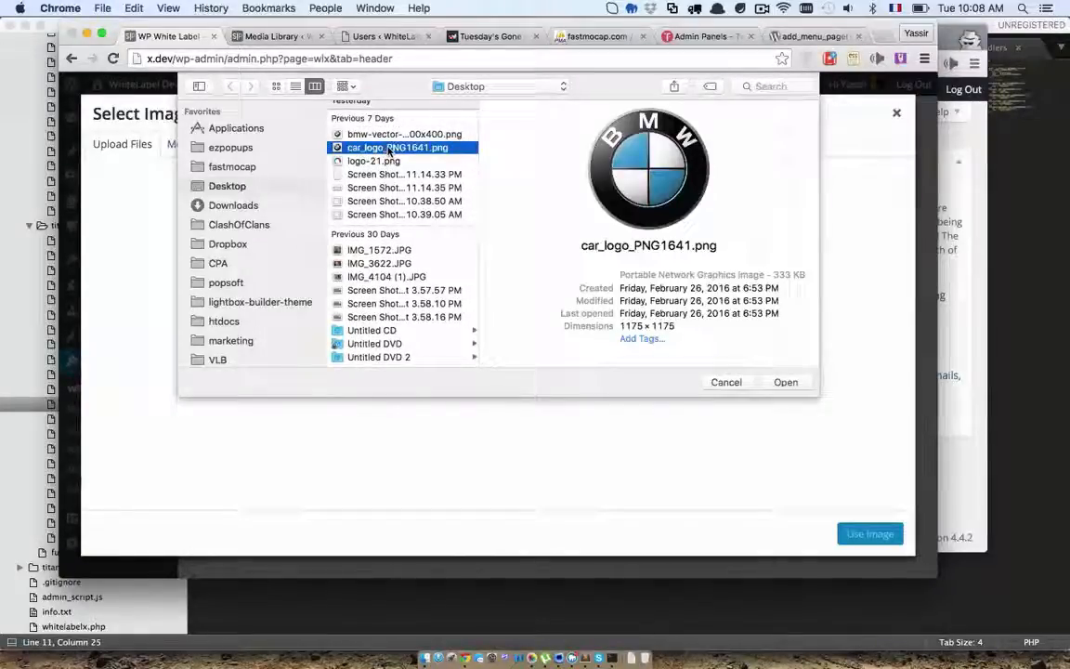
double_click(390, 149)
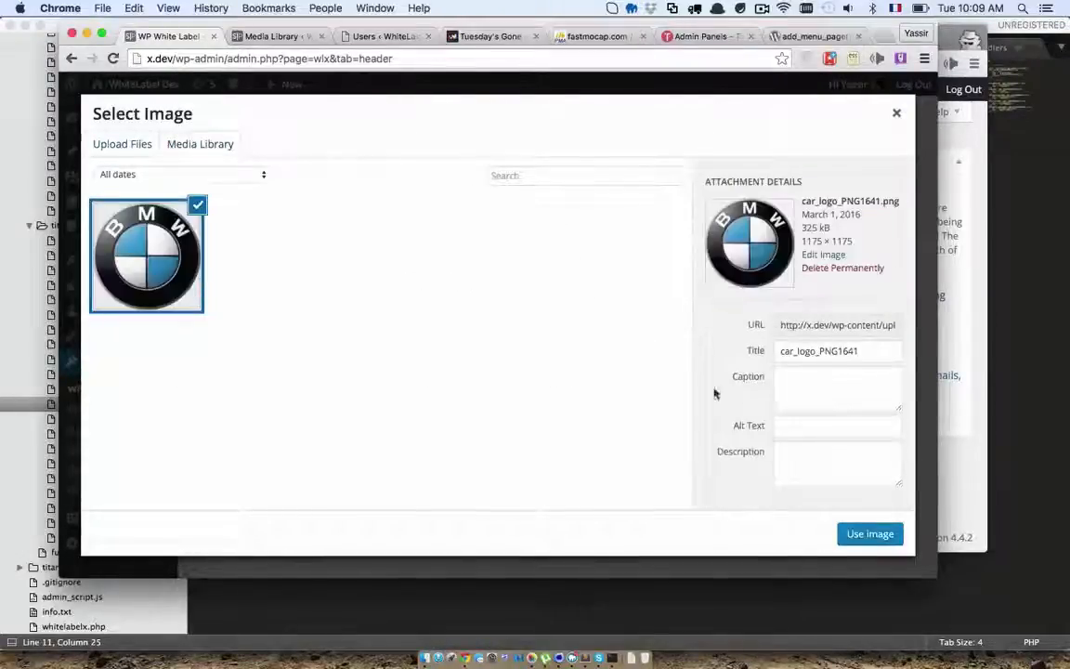
click(868, 536)
- Set the header logo's mouse-over title to "Test header logo title"
scroll(683, 401, down, 1)
scroll(680, 397, down, 1)
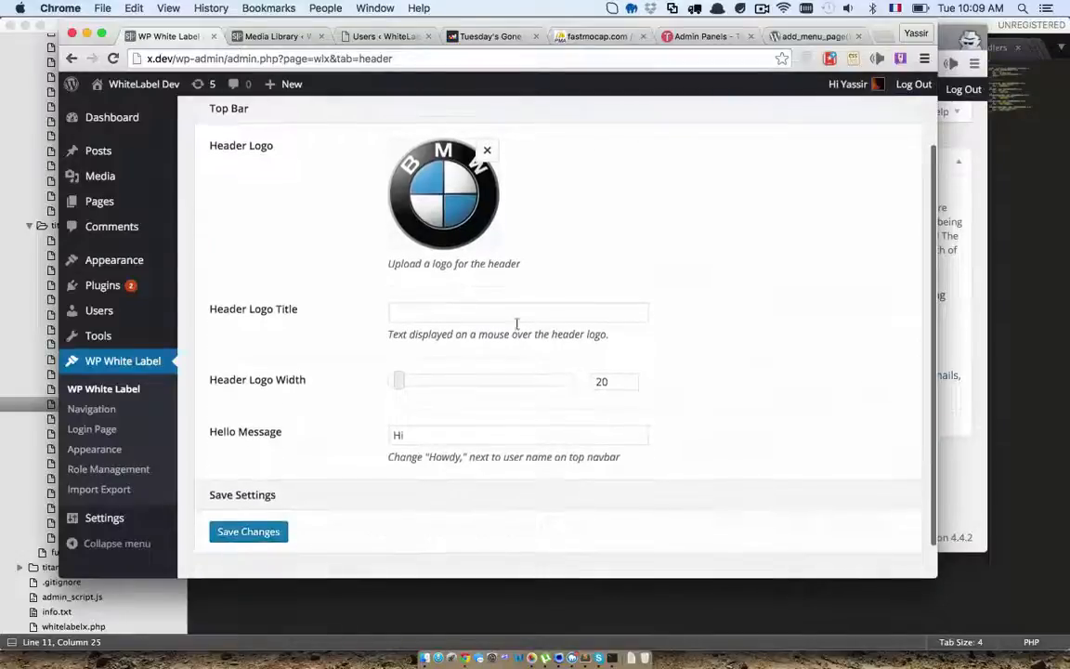
click(499, 313)
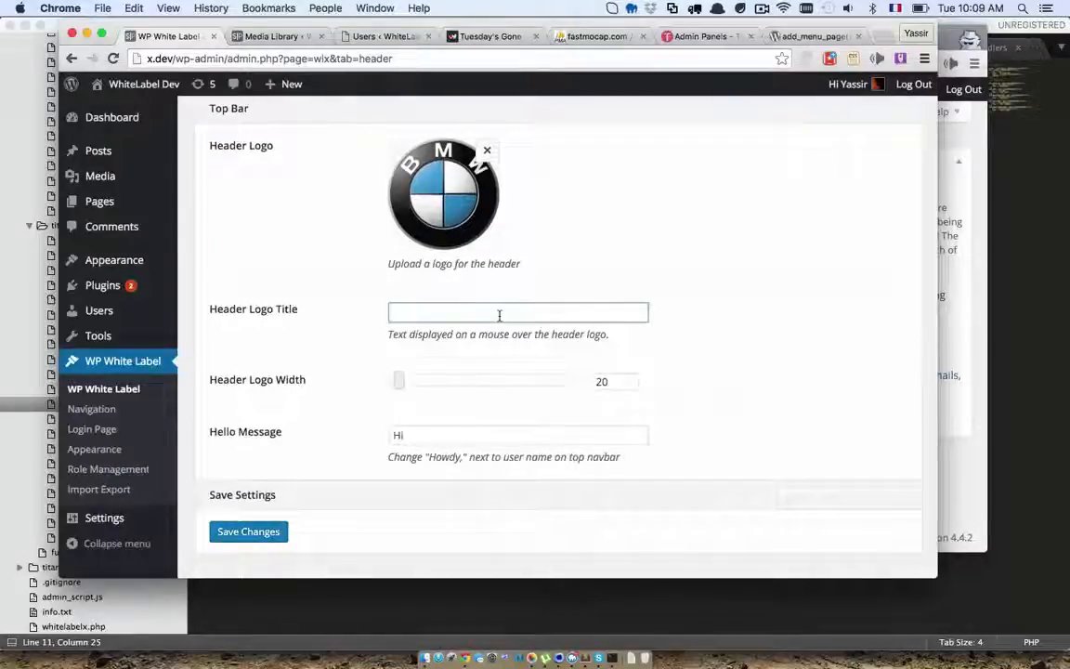
text(Test header logo)
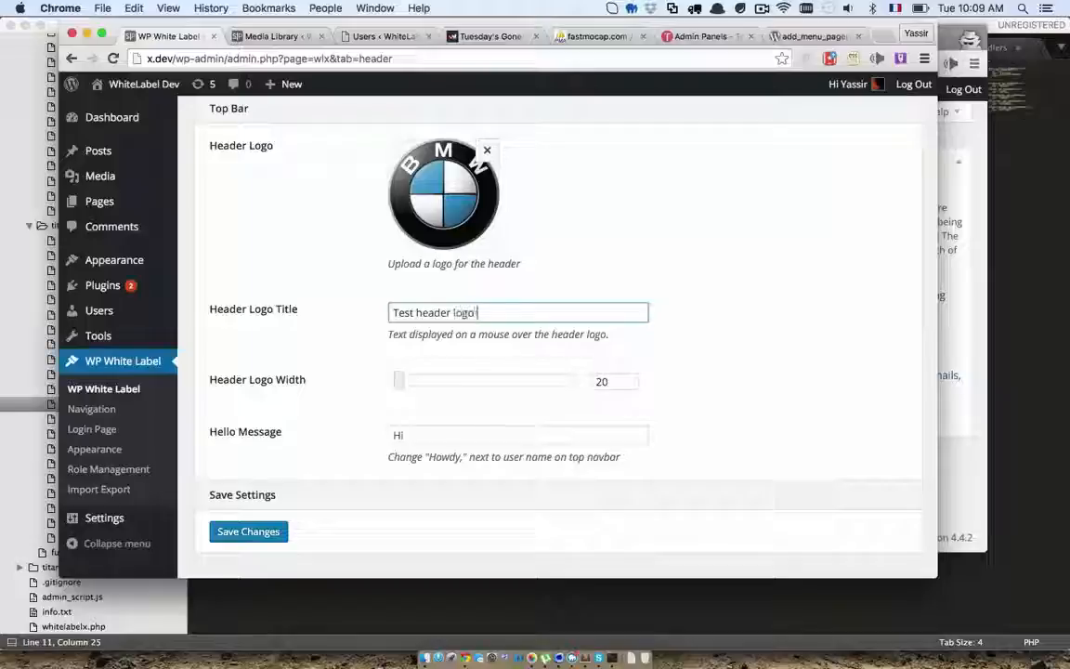
text( title)
- Examine the Hello Message setting and the matching user greeting in the admin bar
scroll(472, 354, down, 1)
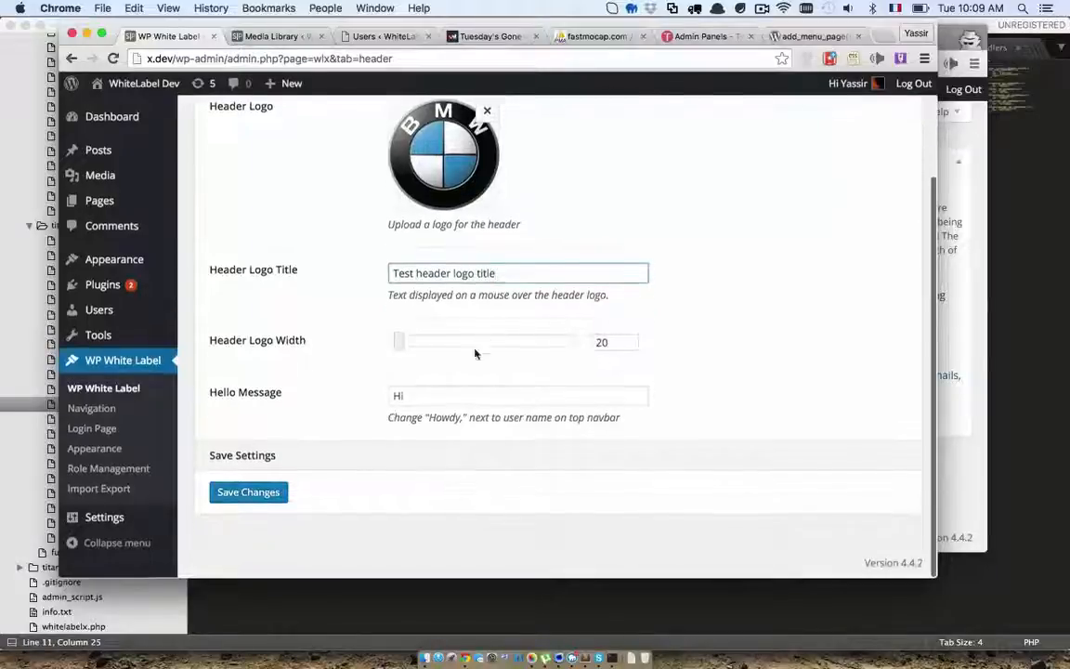
drag(452, 394, 383, 399)
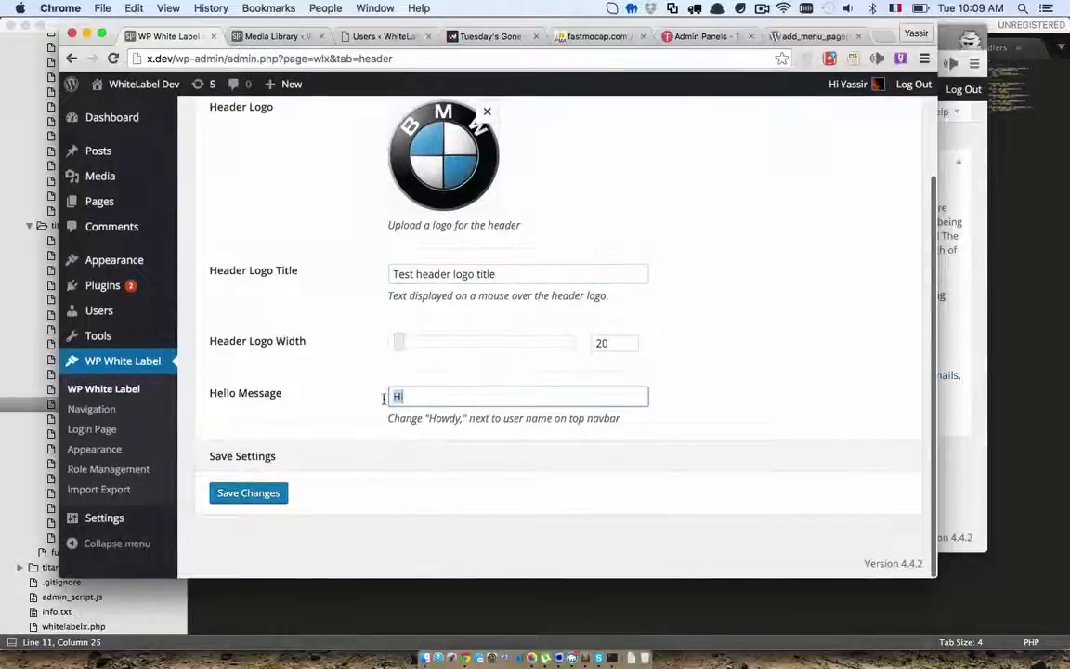
mouse_move(831, 93)
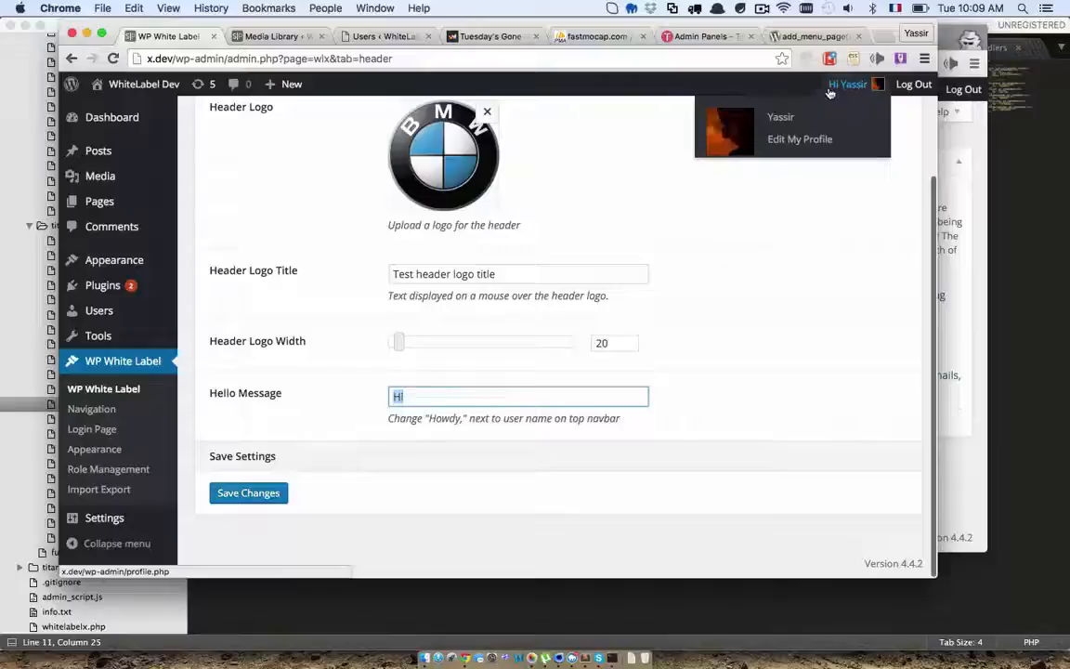
click(481, 394)
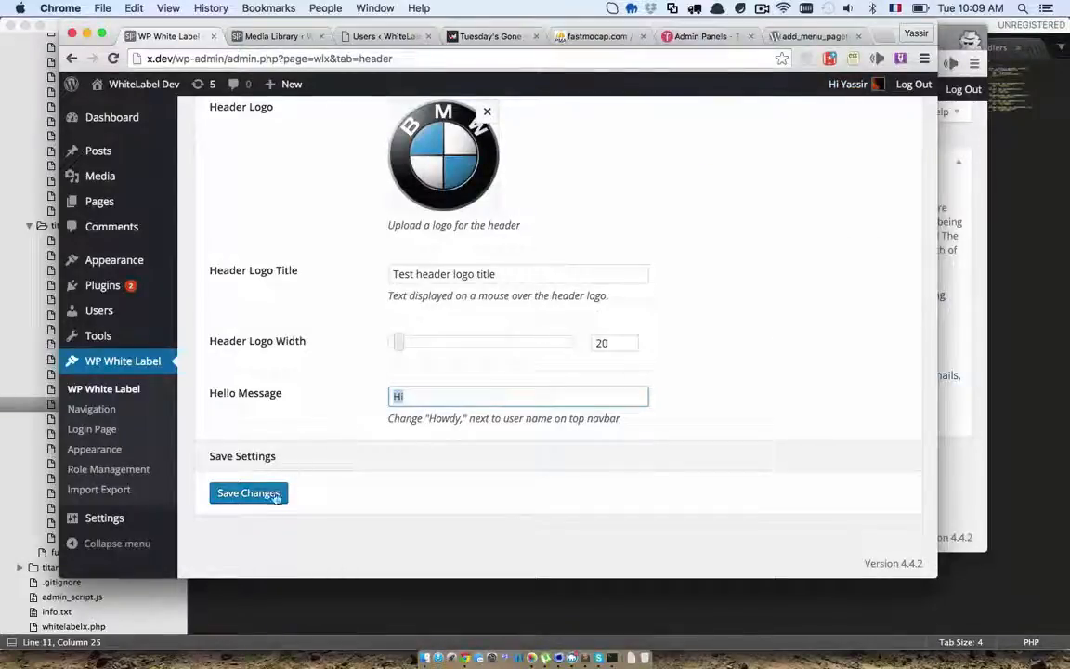
- Save the header settings, set the header logo width to 43, and save again
click(274, 497)
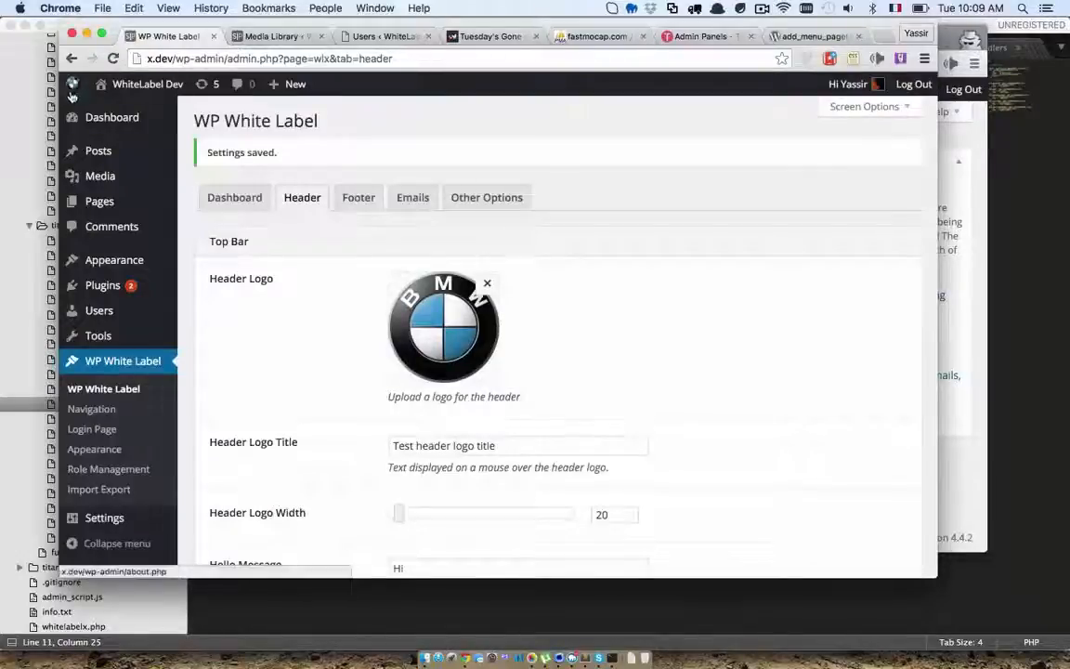
scroll(287, 292, down, 5)
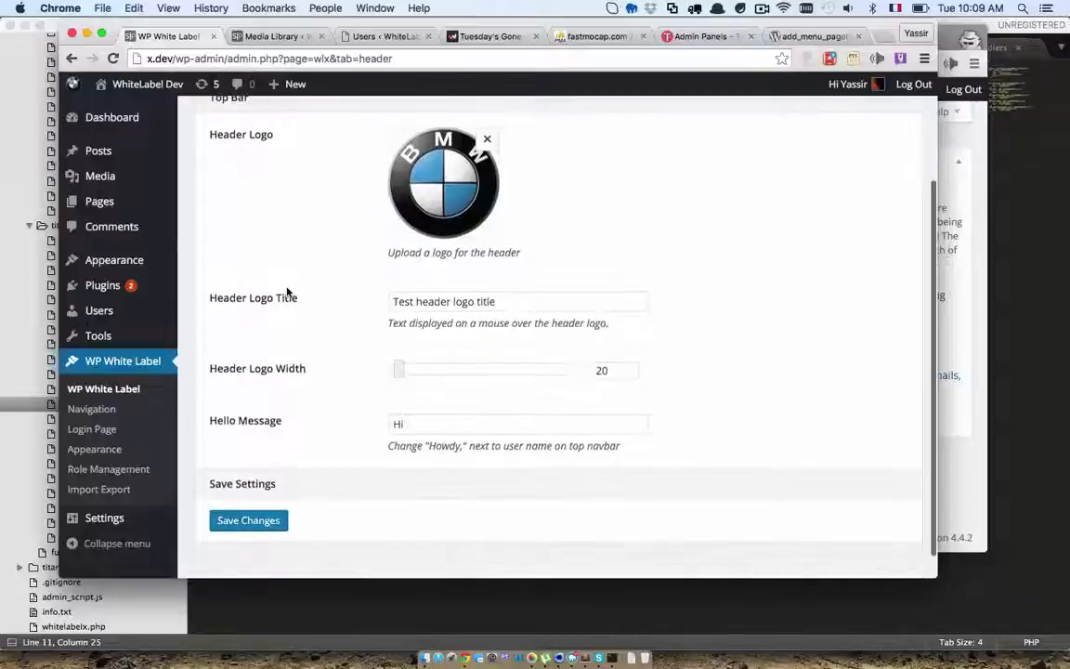
click(267, 526)
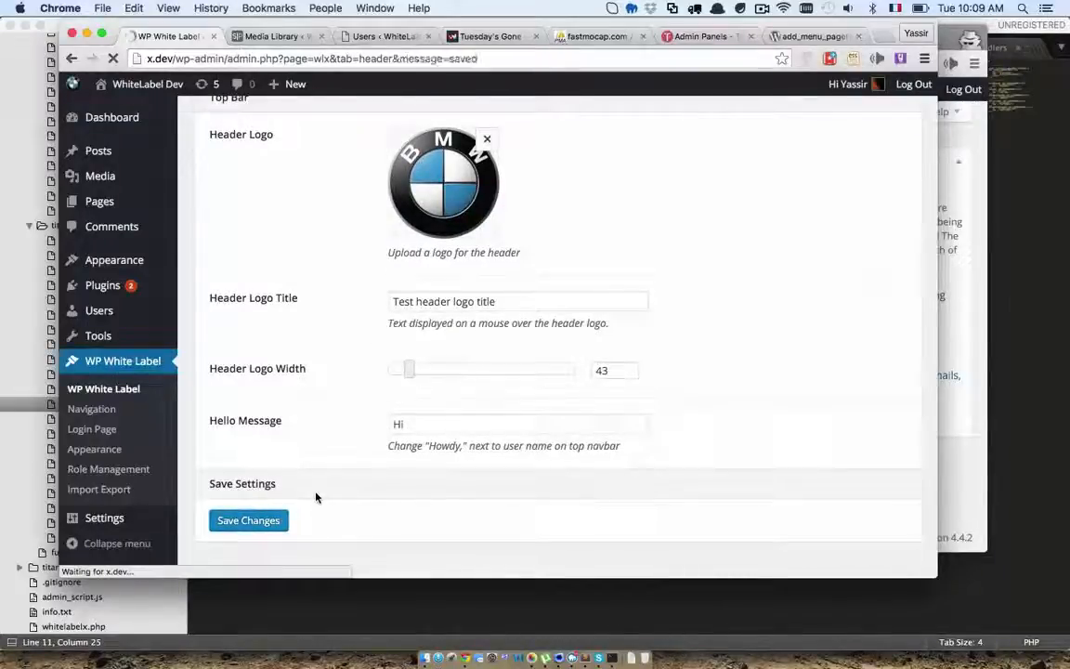
scroll(267, 377, down, 2)
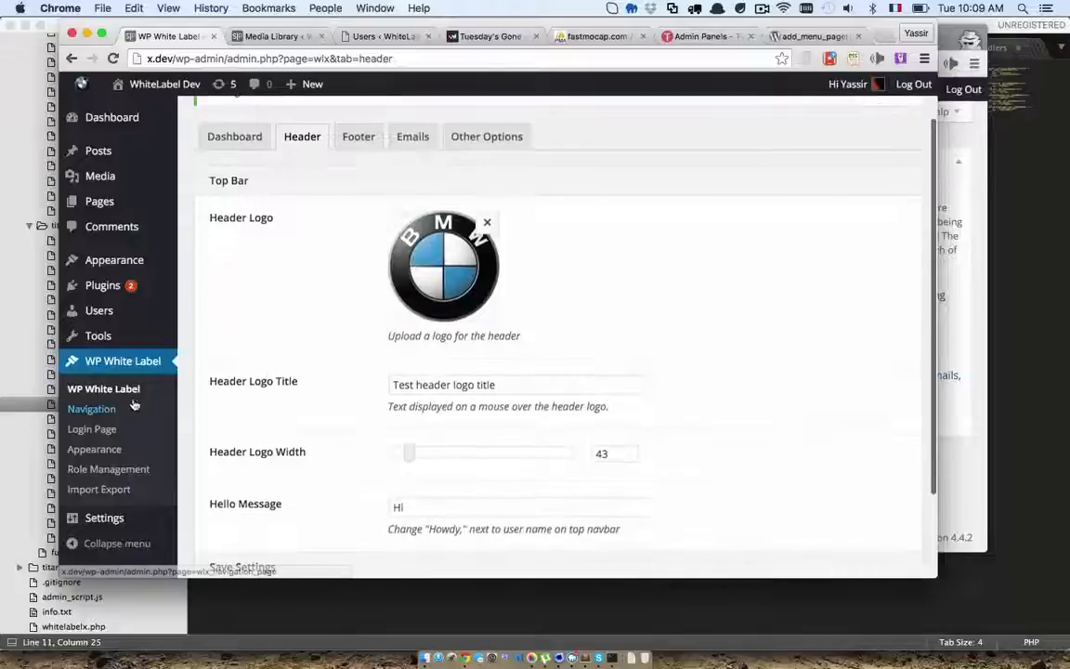
- Use car_logo_PNG1641.png from the media library as the footer logo in WP White Label's footer settings
click(357, 139)
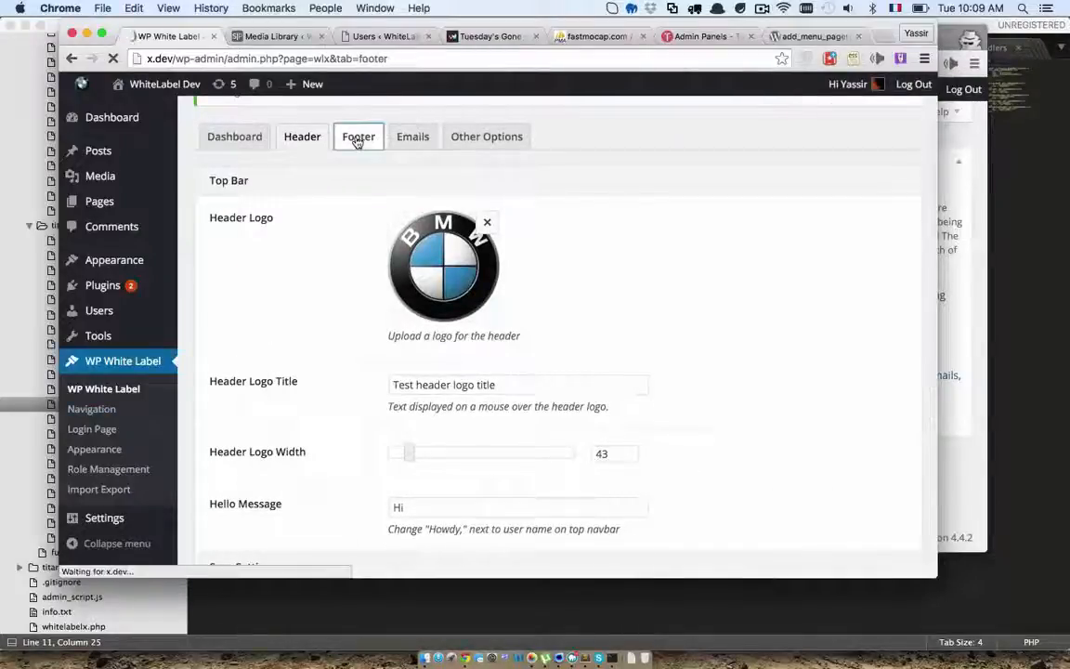
scroll(358, 142, down, 2)
click(399, 199)
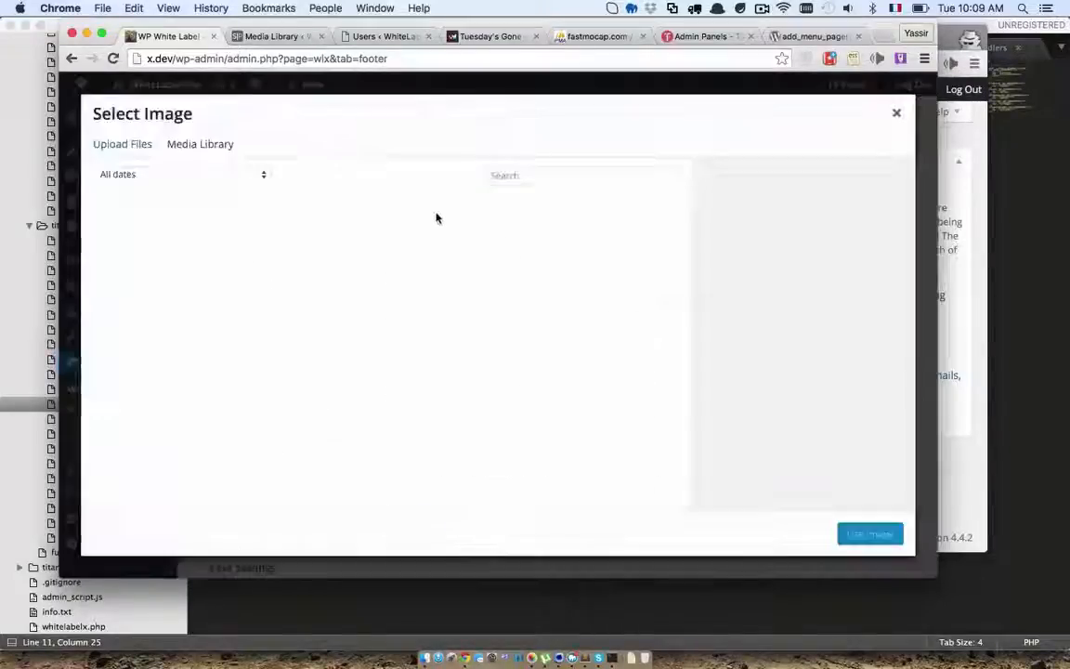
click(146, 252)
click(841, 533)
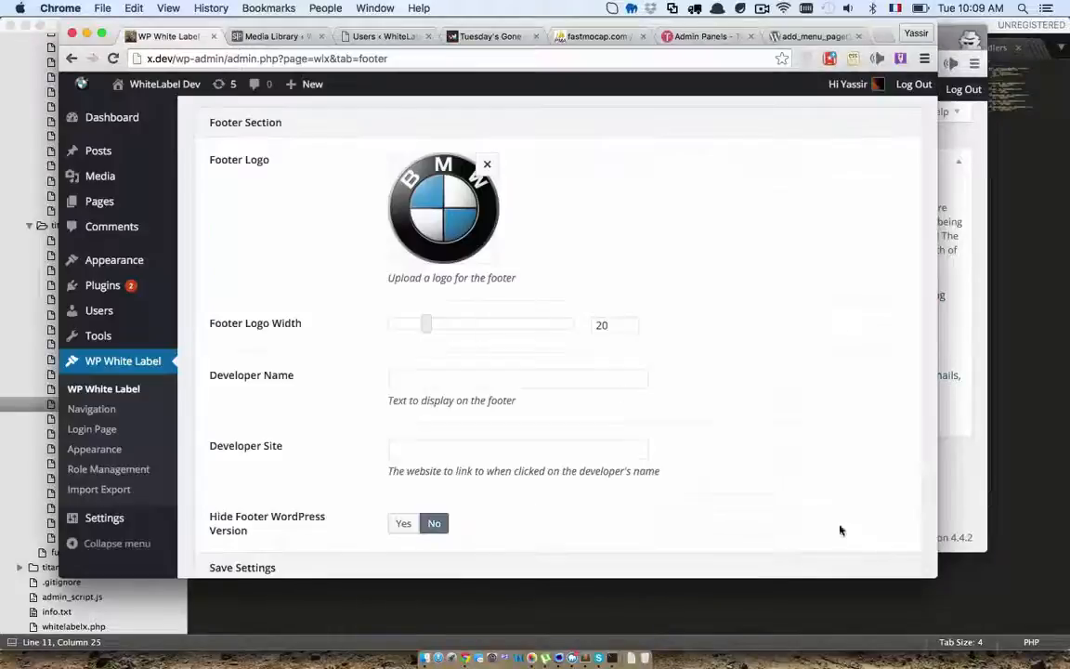
- Fill in the developer's name and personal website address in the footer section
scroll(520, 306, down, 2)
click(414, 285)
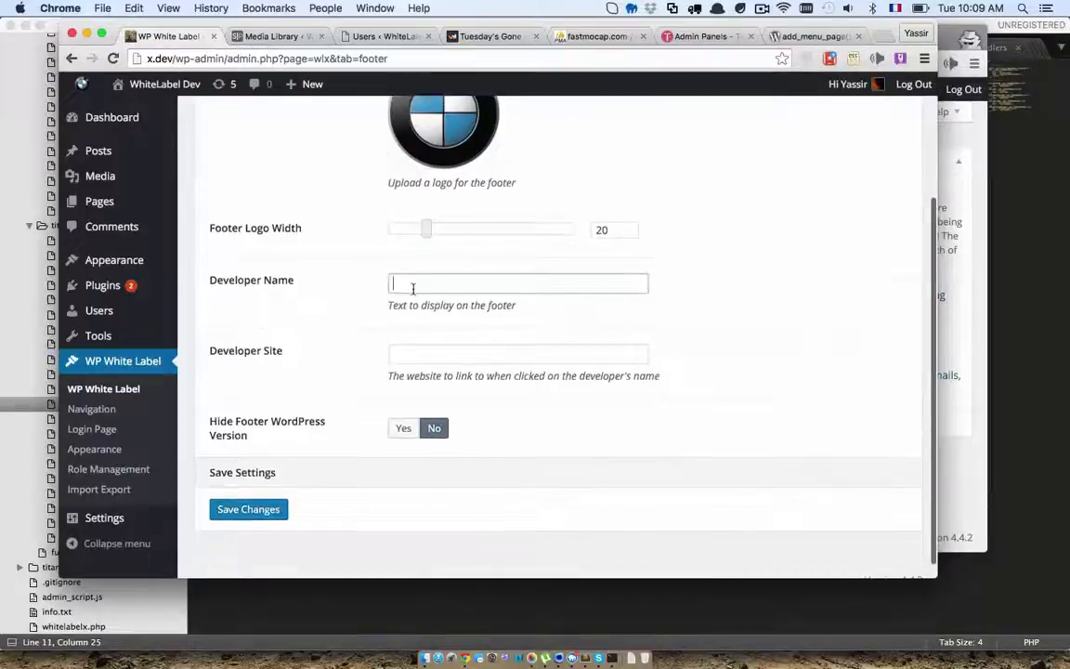
text(Yassir)
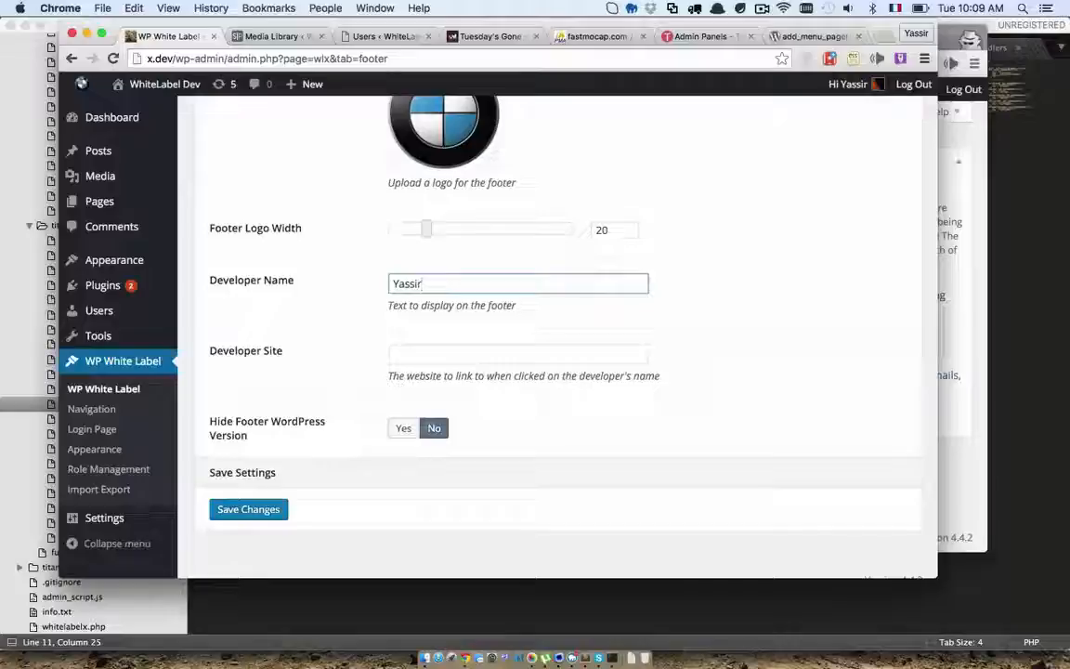
click(417, 350)
text(http)
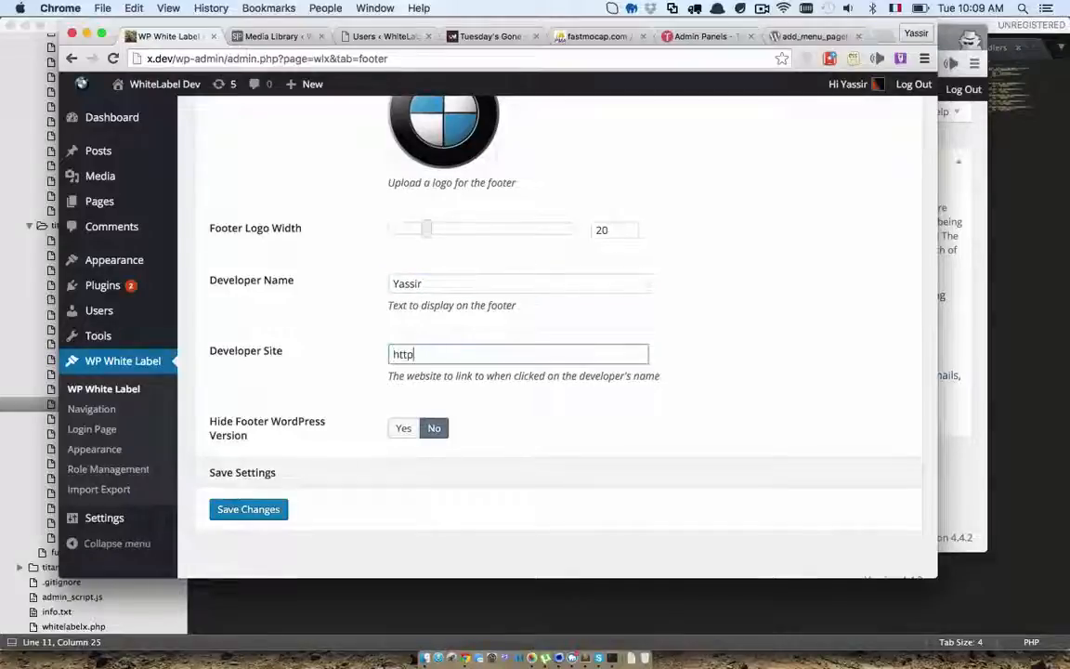
text(://yass)
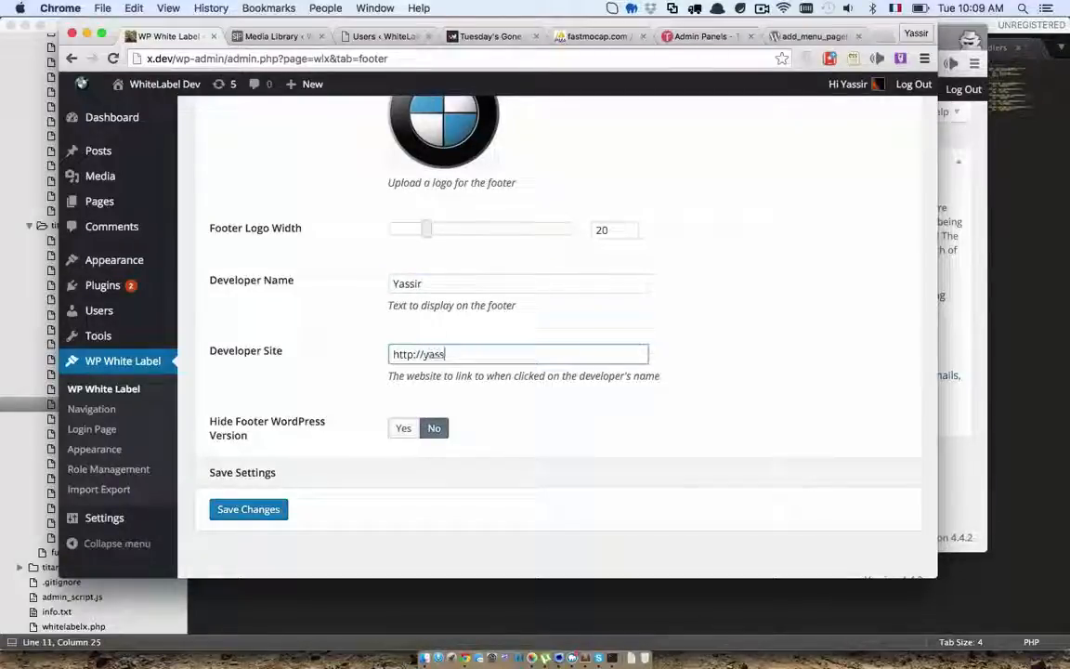
text(.ir/)
- Hide the WordPress version in the footer, save the footer settings, and check the resulting page footer
scroll(364, 415, down, 1)
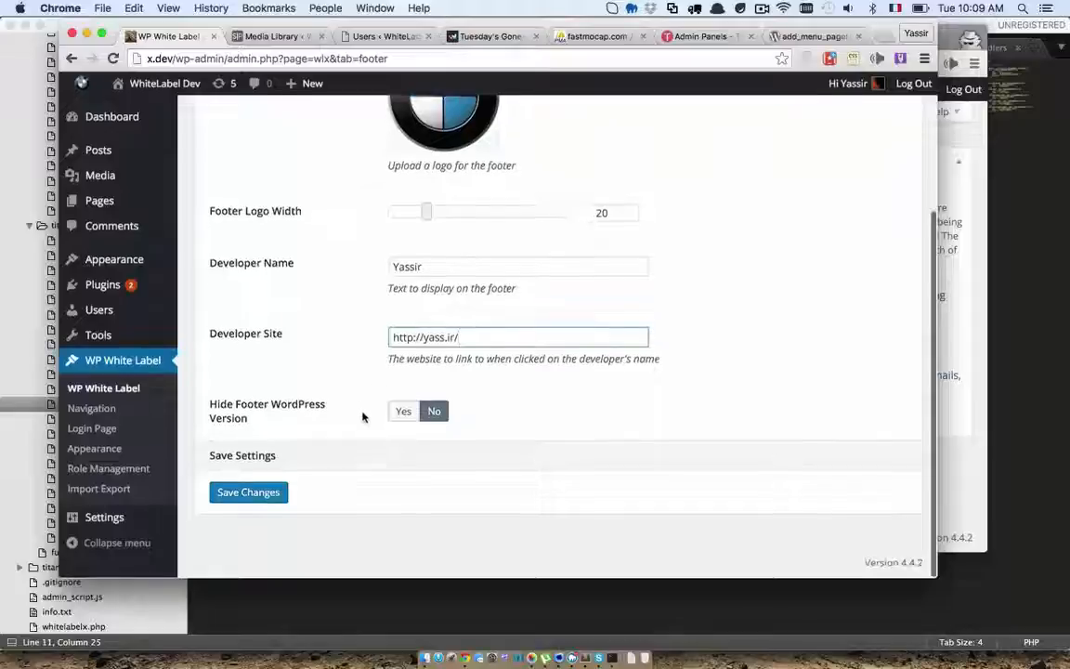
drag(925, 564, 887, 564)
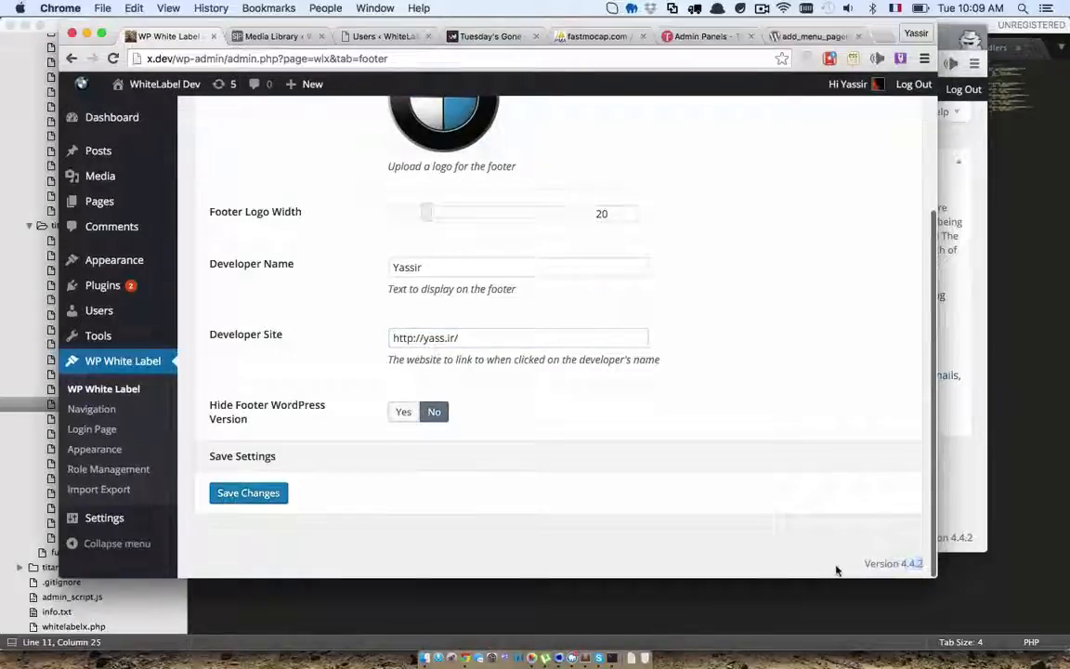
click(400, 411)
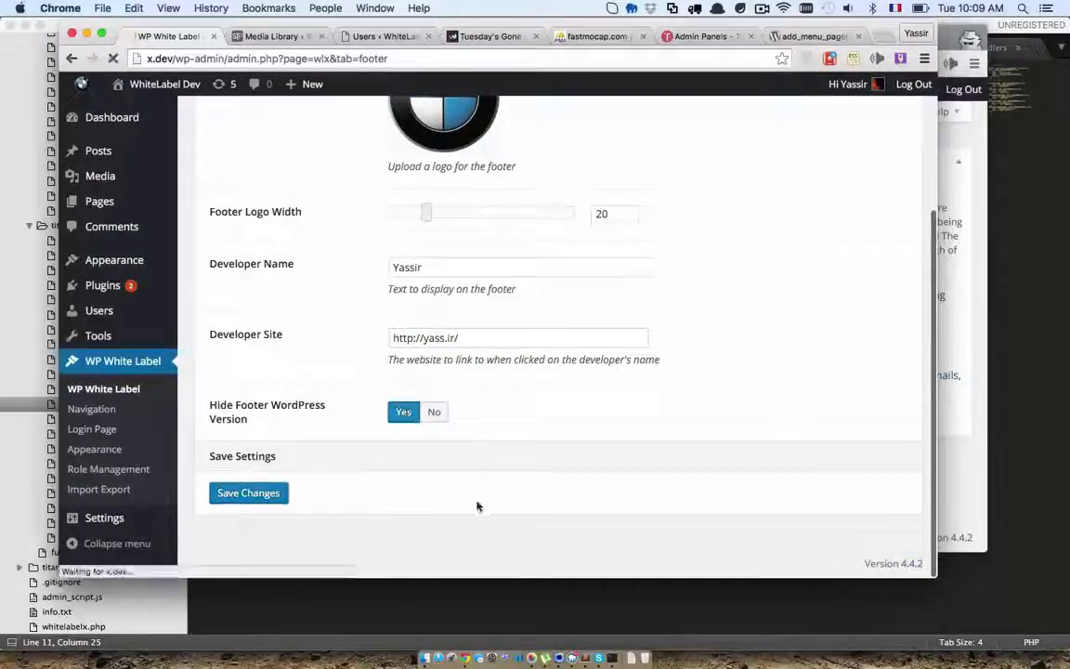
scroll(613, 476, down, 5)
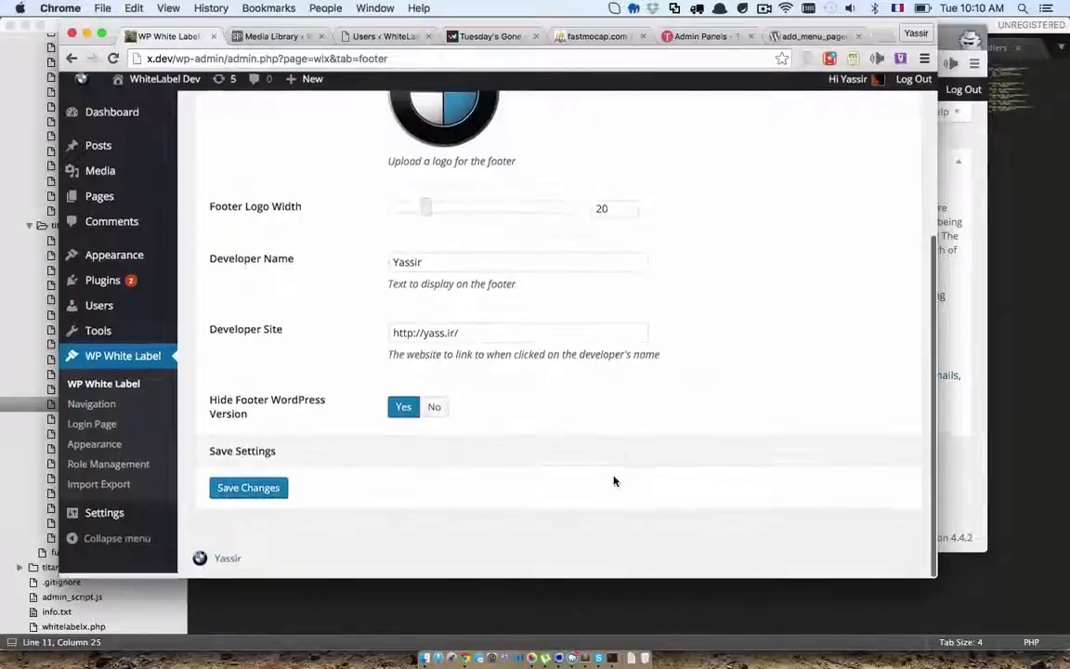
scroll(385, 507, up, 5)
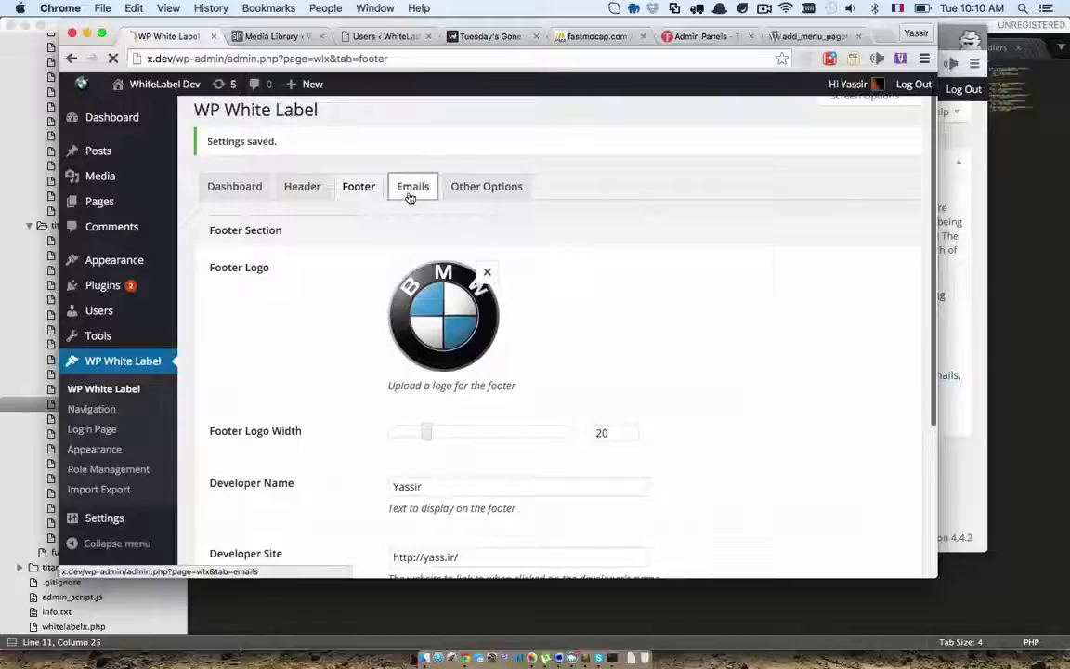
click(409, 191)
click(430, 237)
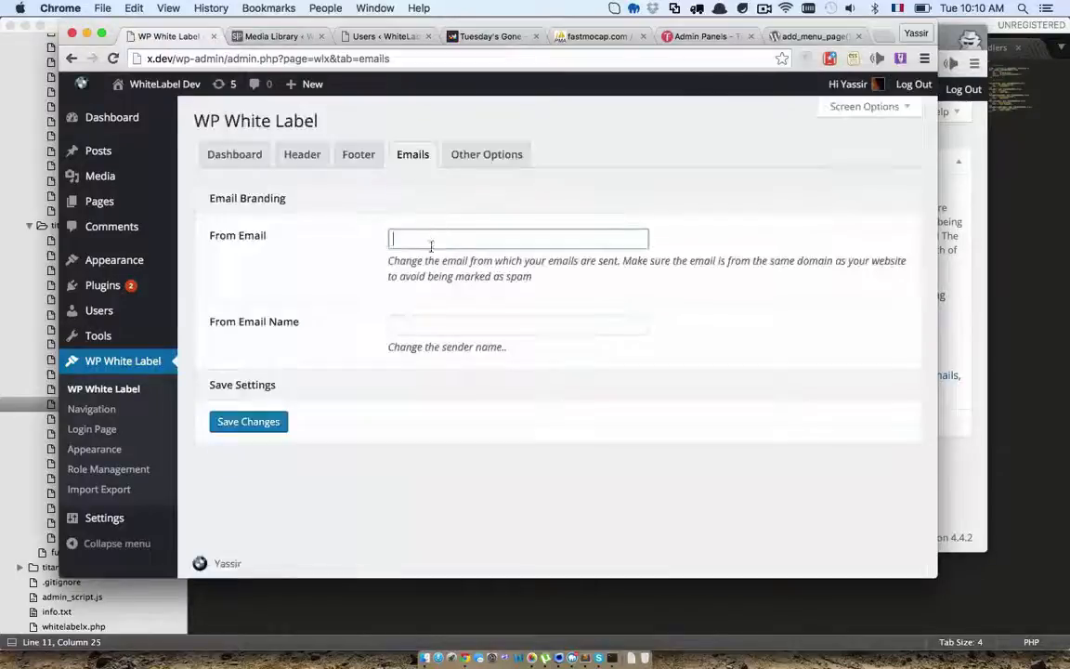
click(425, 324)
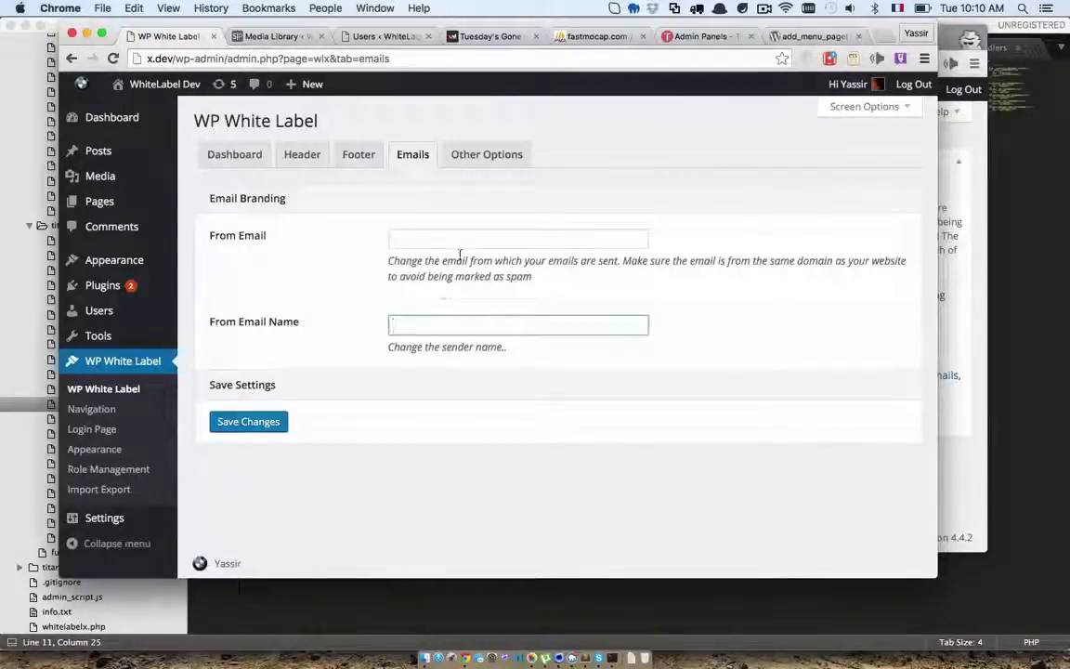
- Use car_logo_PNG1641.png from the media library as the favicon in WP White Label's other branding options
click(489, 160)
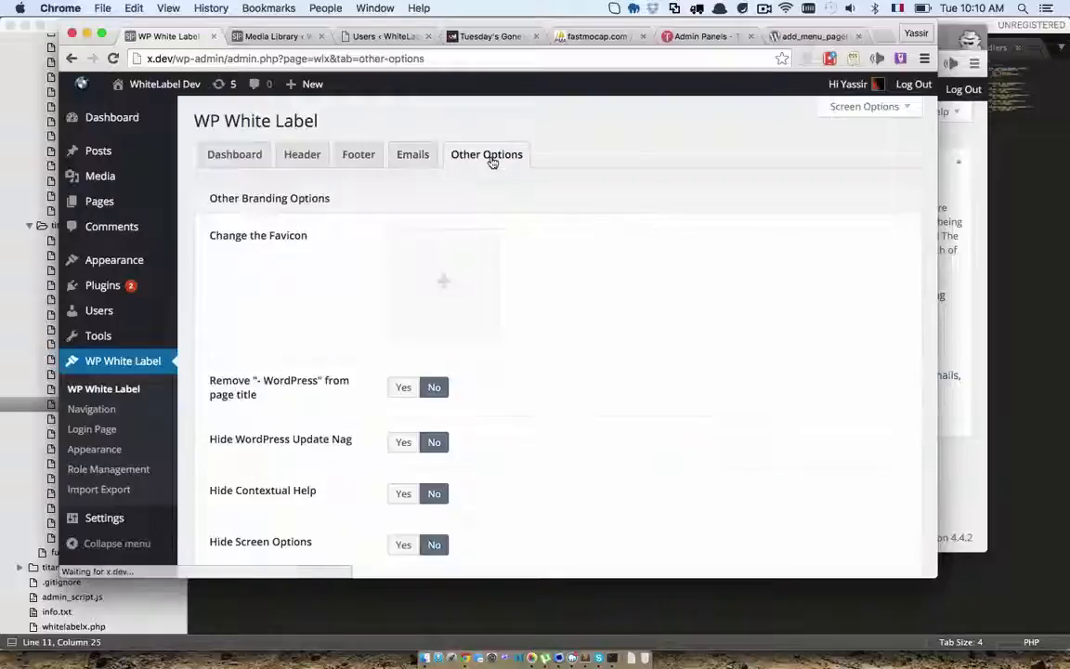
click(481, 259)
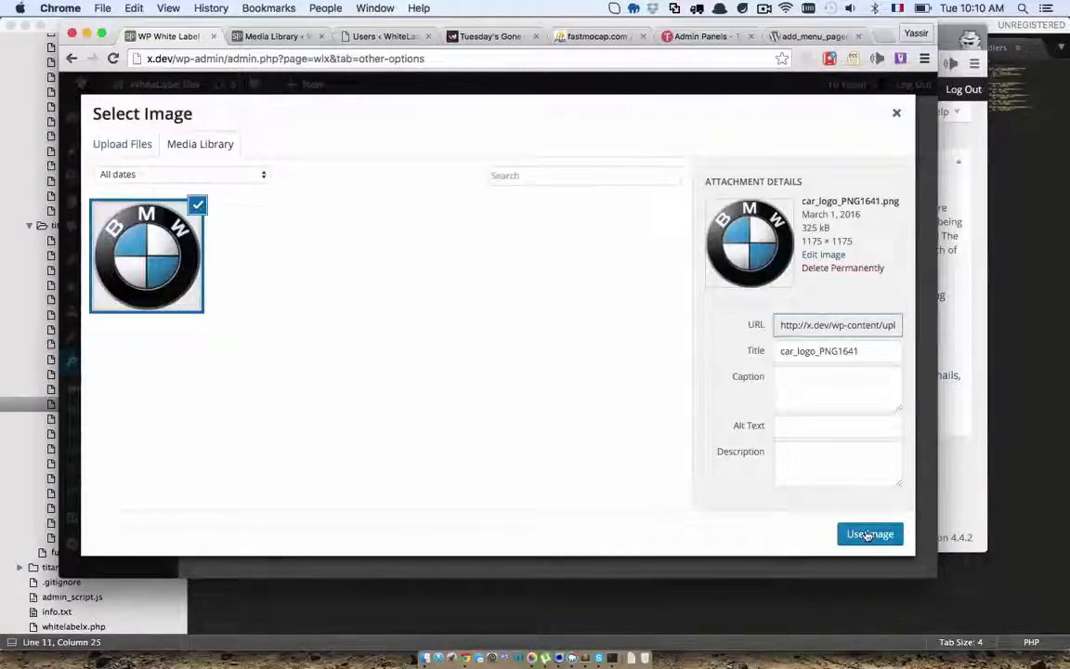
click(867, 535)
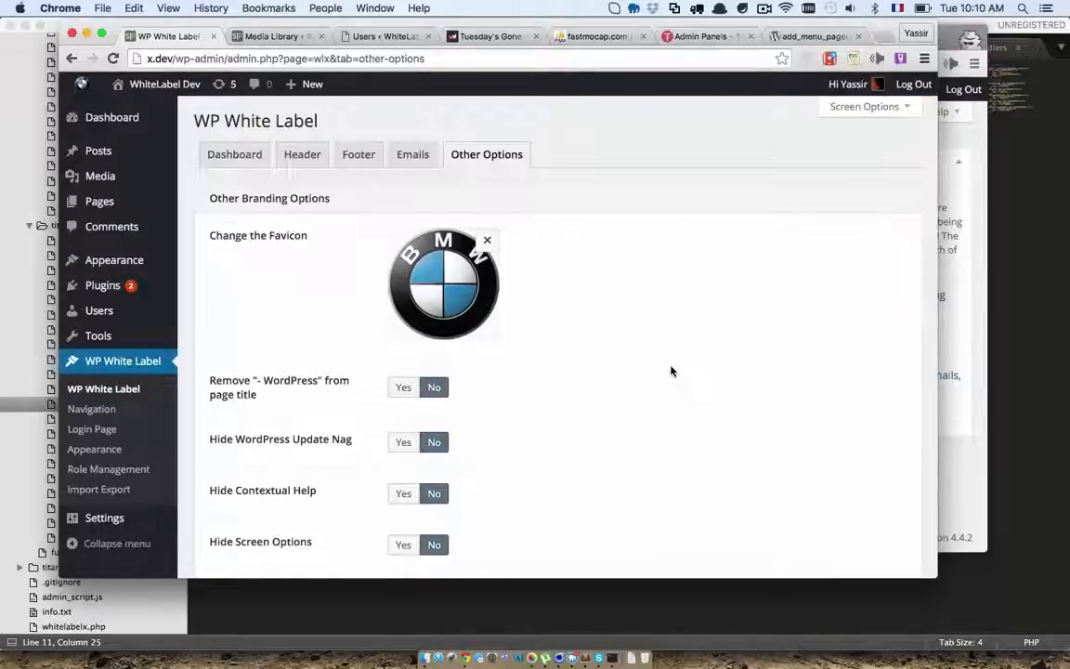
- Remove "- WordPress" from page titles, hide the update nag, contextual help, screen options and favorite actions, and save
scroll(671, 371, down, 2)
click(401, 343)
scroll(405, 343, down, 2)
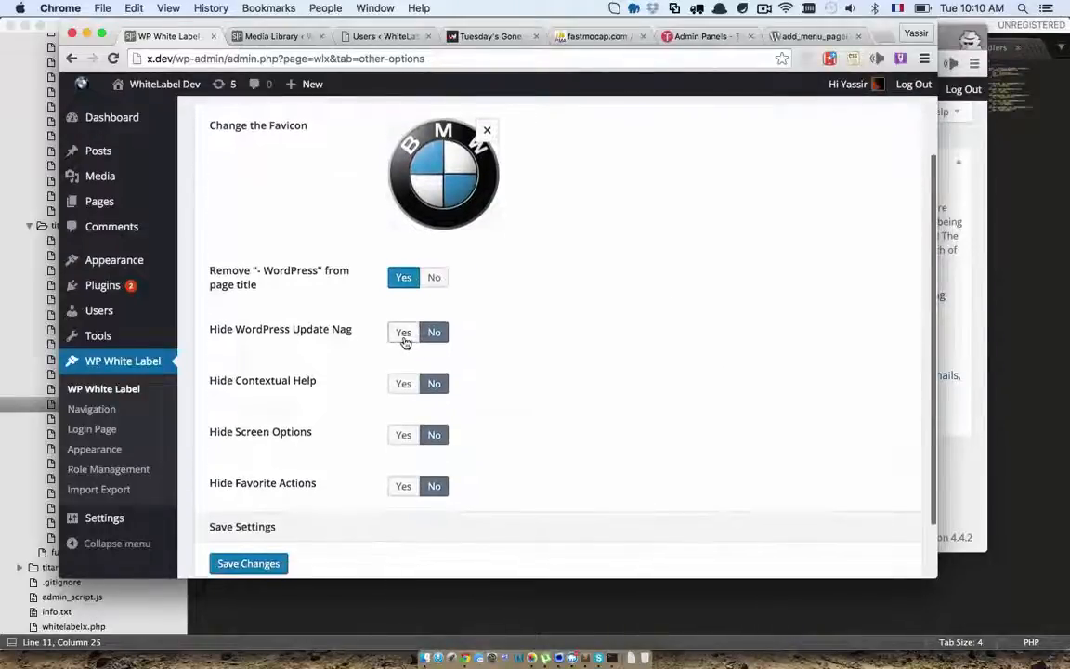
click(404, 340)
click(405, 388)
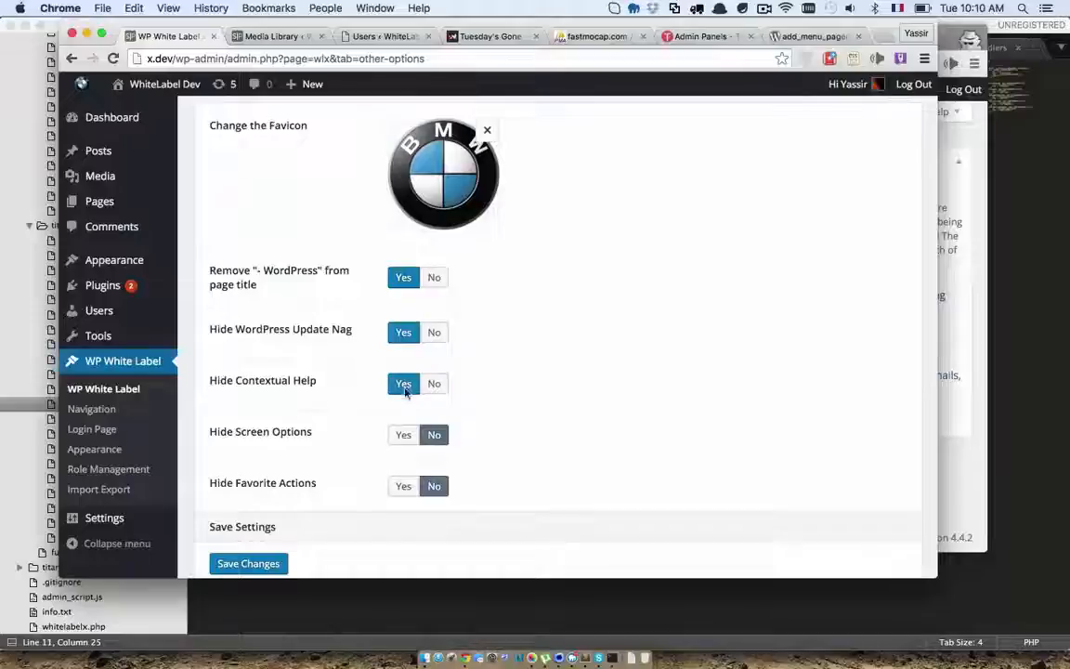
click(406, 436)
click(413, 485)
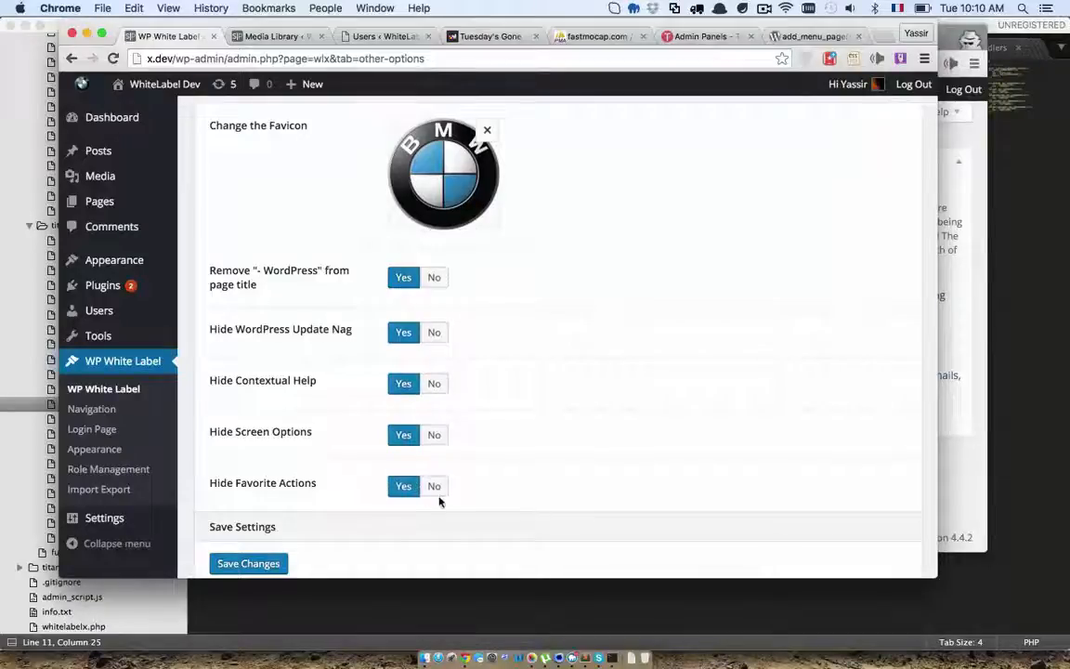
scroll(441, 501, down, 2)
click(276, 525)
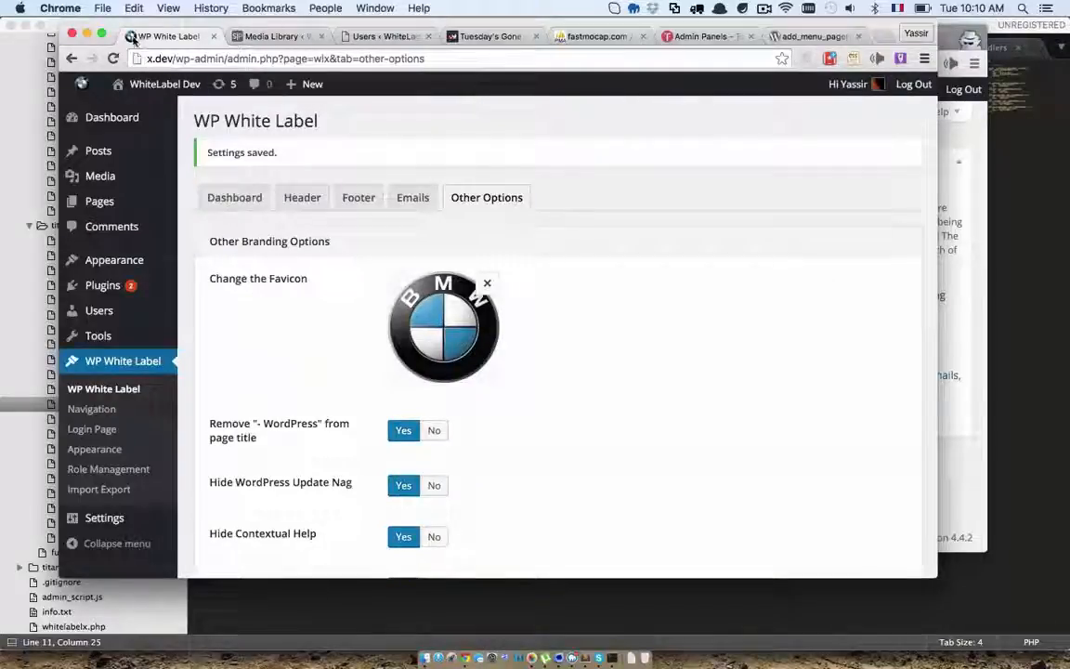
- Enable hiding of menu items in WP White Label's navigation settings, mark Dashboard as hidden, and save
click(135, 409)
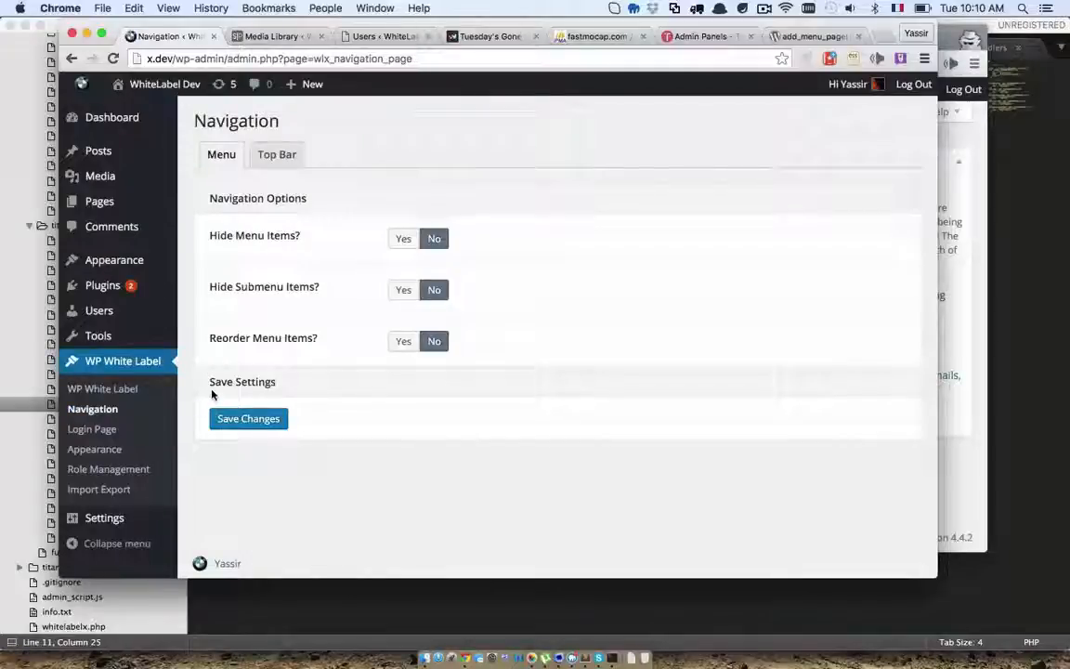
click(403, 239)
scroll(452, 339, down, 2)
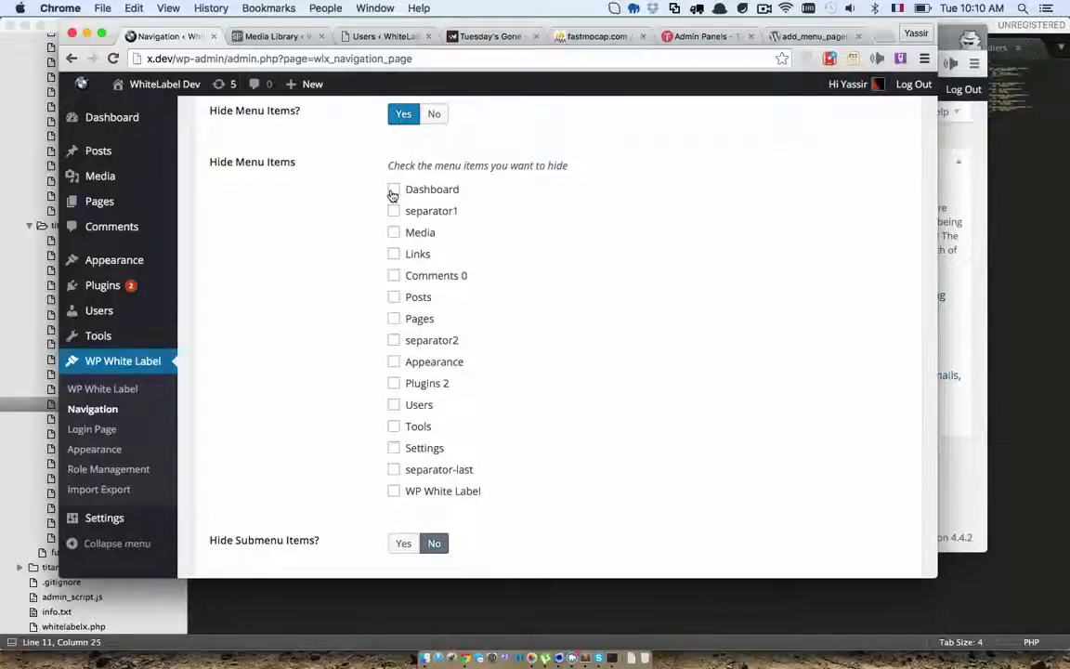
click(393, 189)
scroll(302, 492, down, 2)
click(269, 565)
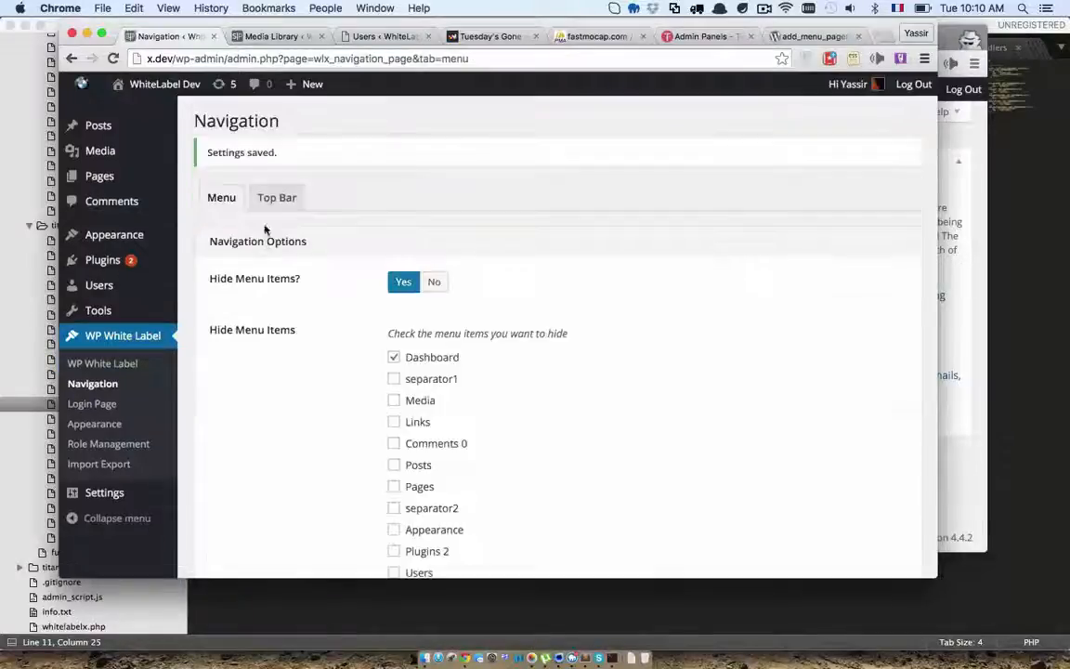
- Remove Dashboard from the hidden menu items and save the navigation settings
click(394, 358)
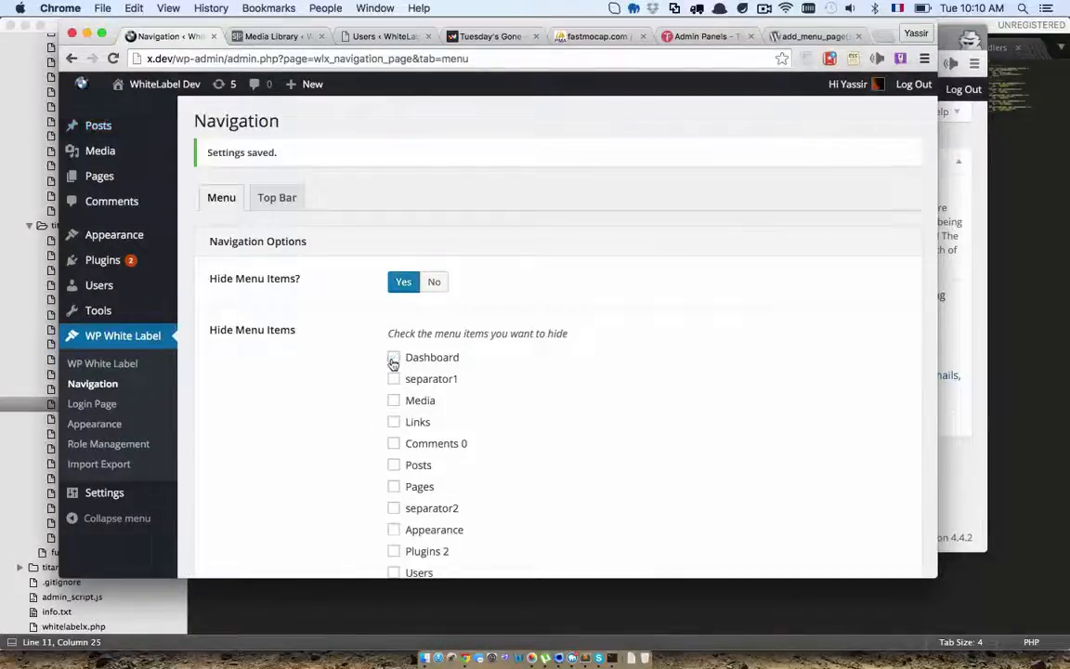
scroll(348, 409, down, 5)
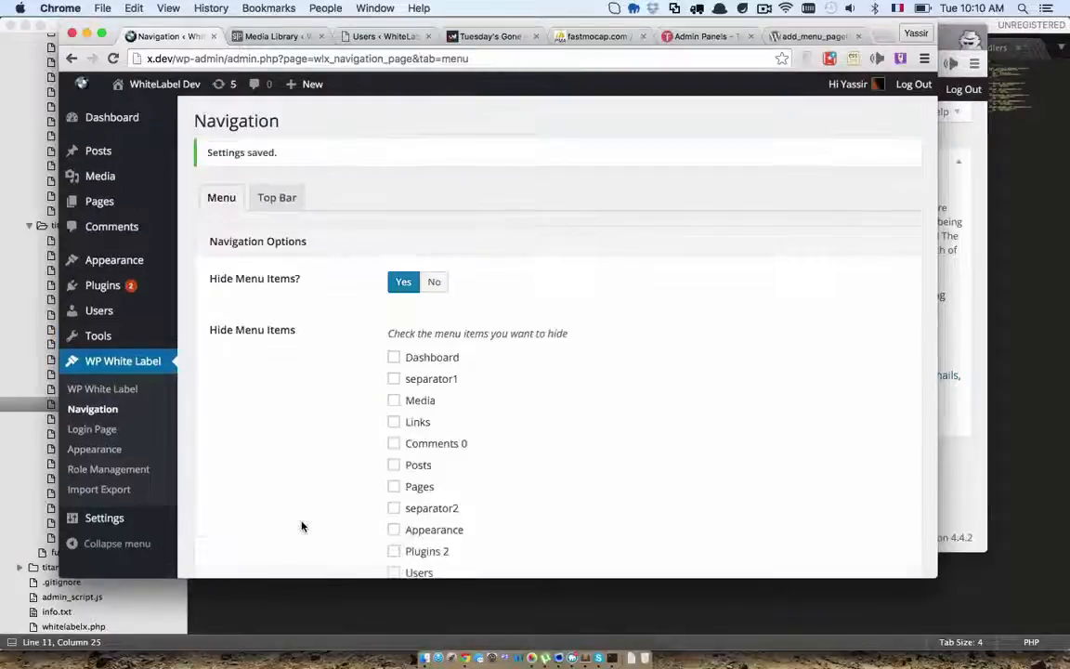
- Enable hiding of submenu items, mark Dashboard > Updates as hidden, and save the navigation settings
scroll(302, 526, down, 5)
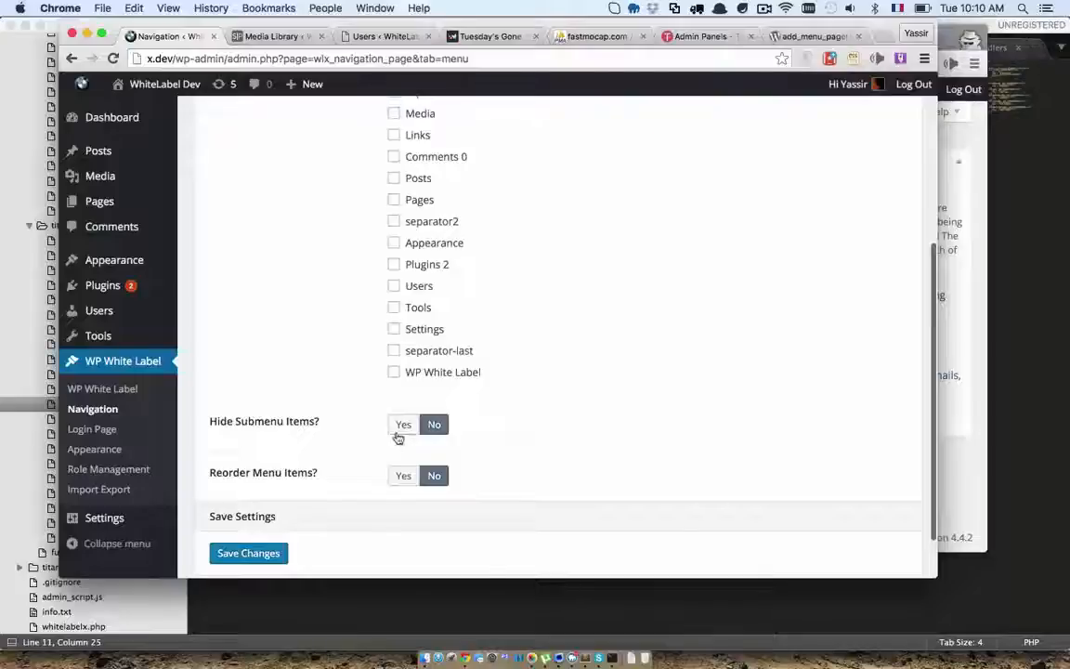
click(400, 433)
scroll(369, 465, down, 5)
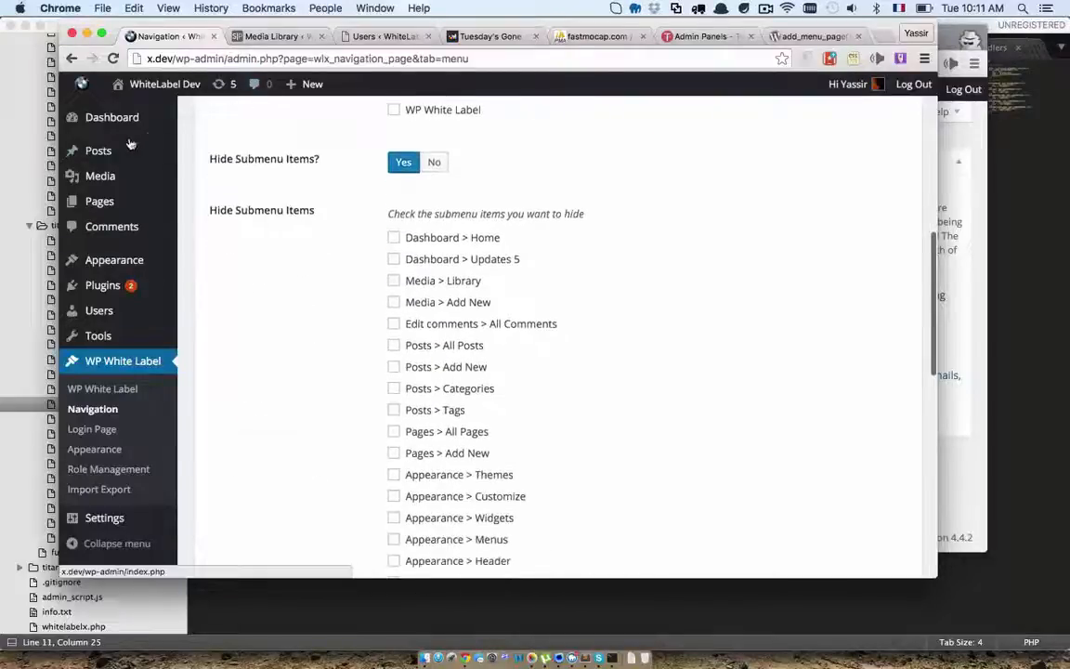
mouse_move(128, 131)
click(394, 259)
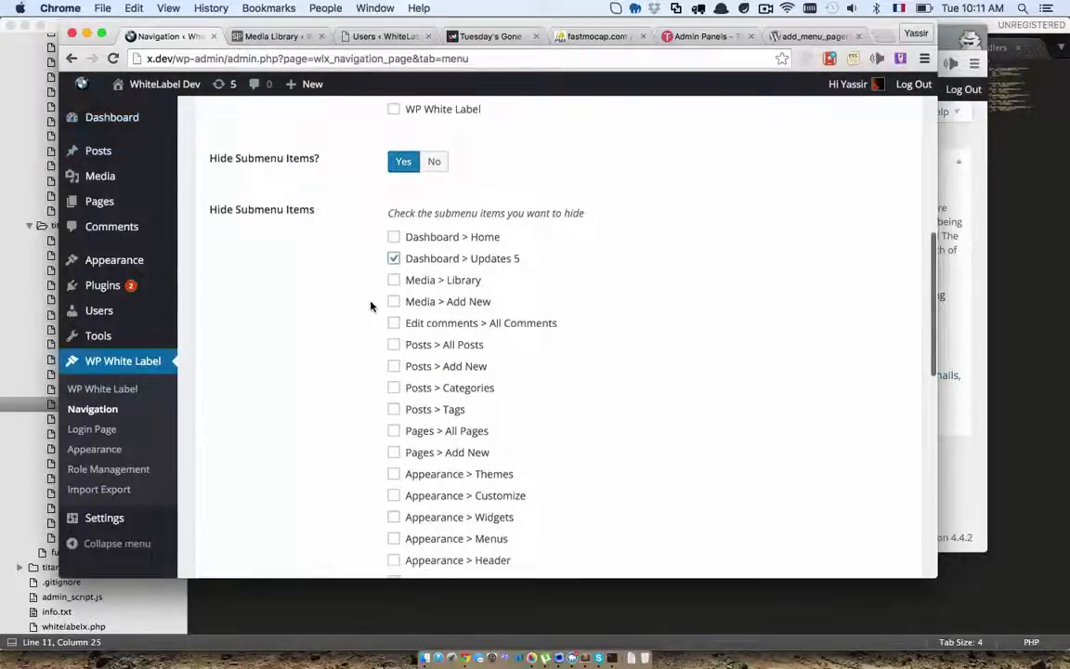
scroll(371, 305, down, 8)
scroll(352, 450, down, 5)
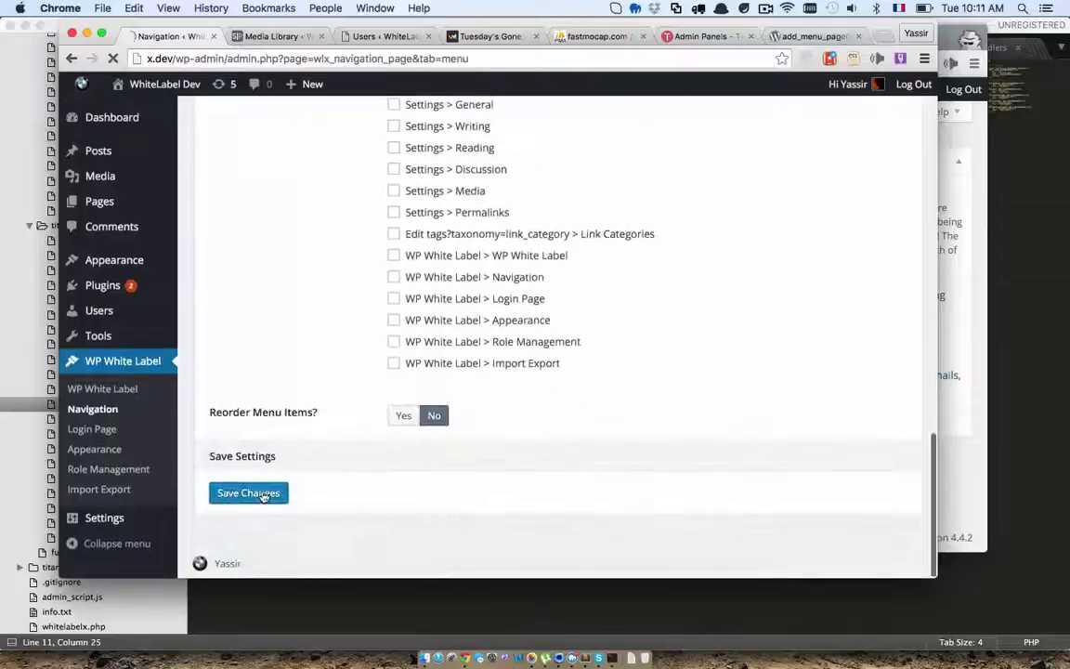
click(258, 494)
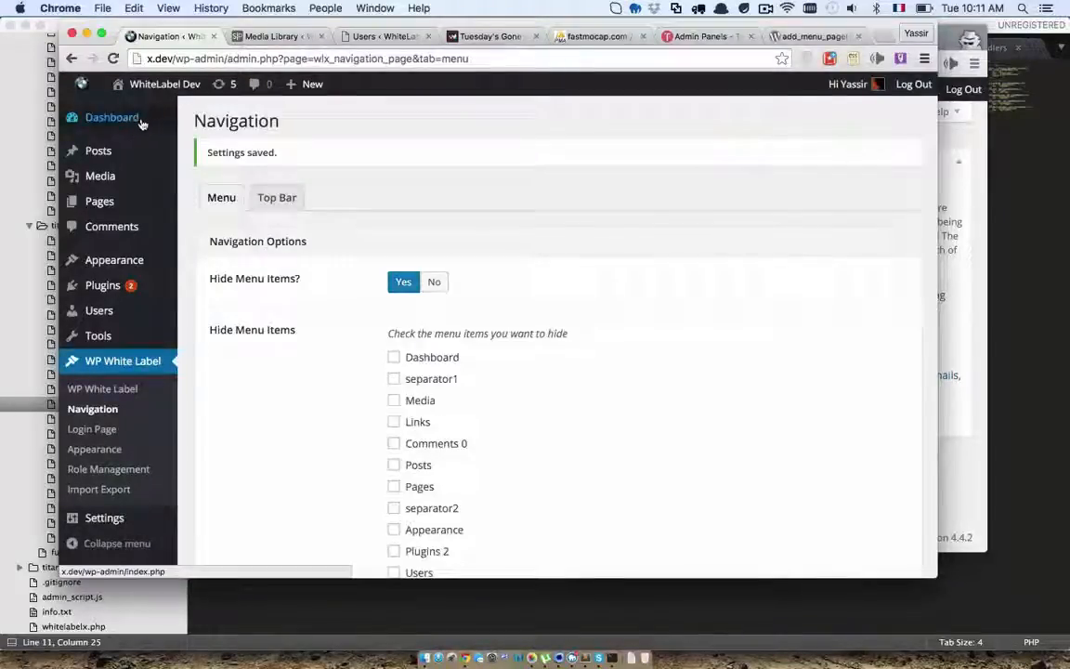
- Enable menu reordering, move Dashboard to just below Posts in the Reorder Menu Items list, and save the navigation settings
scroll(399, 446, down, 8)
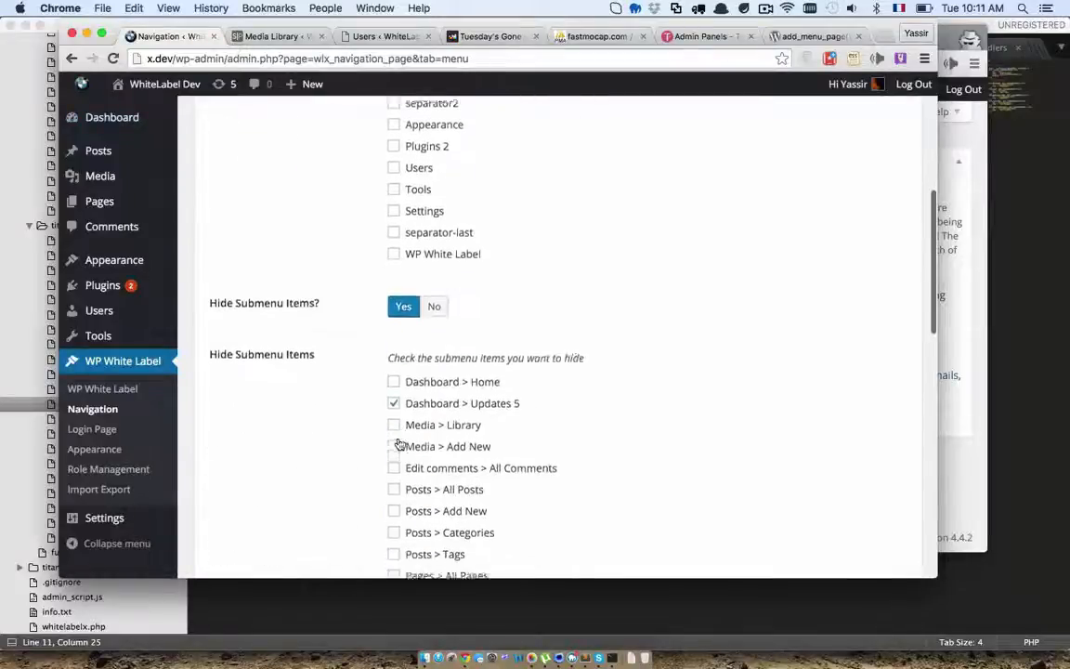
scroll(399, 446, down, 10)
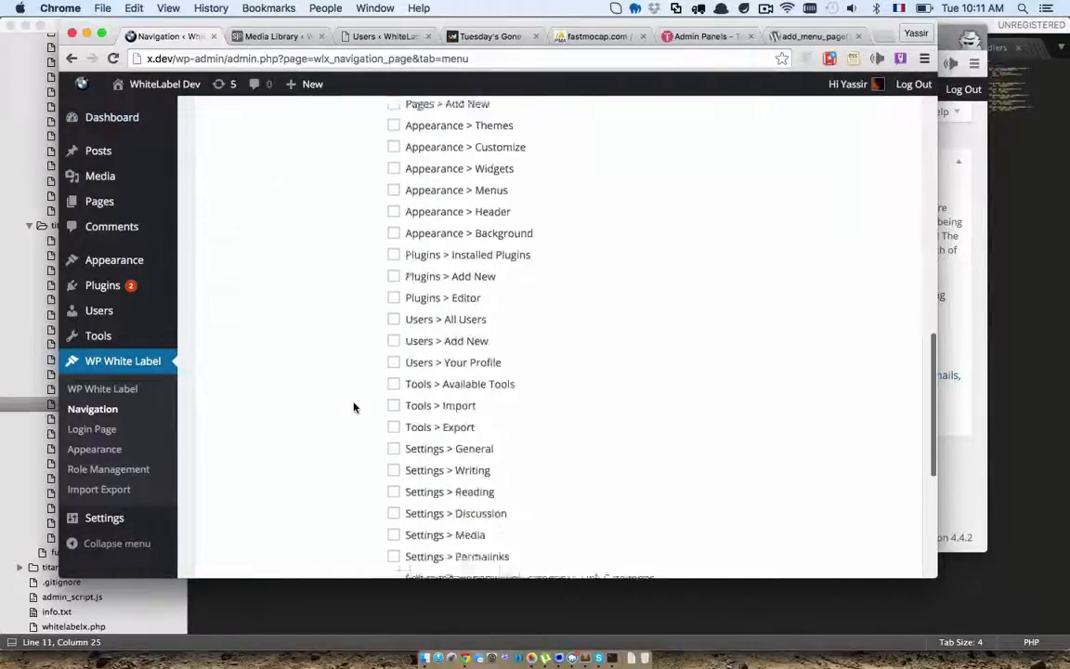
scroll(353, 406, down, 6)
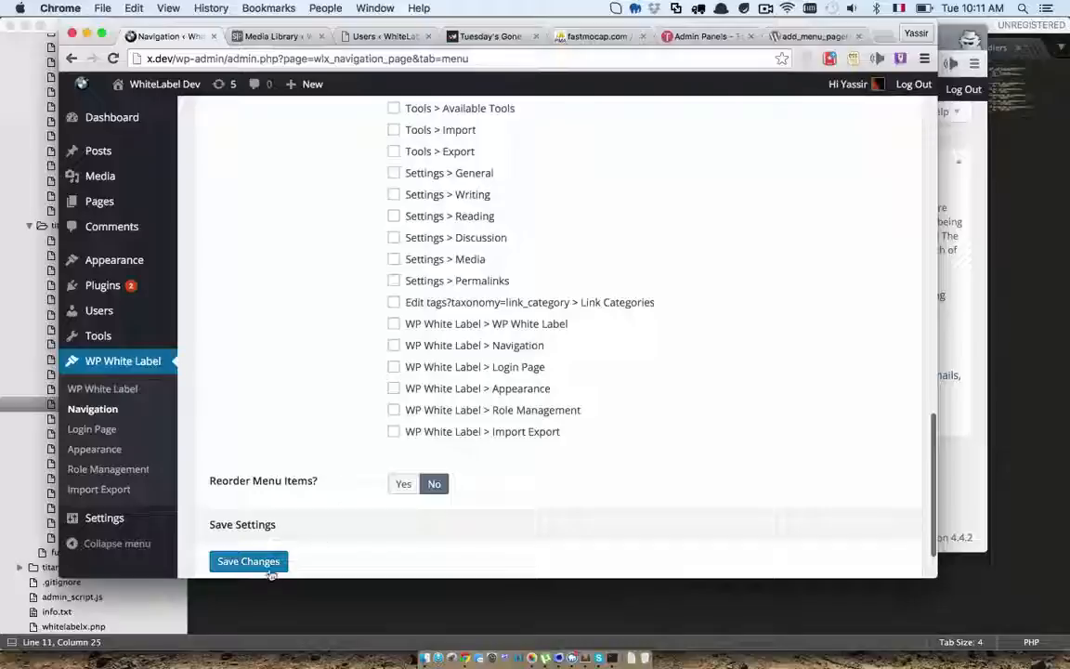
click(398, 486)
scroll(441, 290, down, 5)
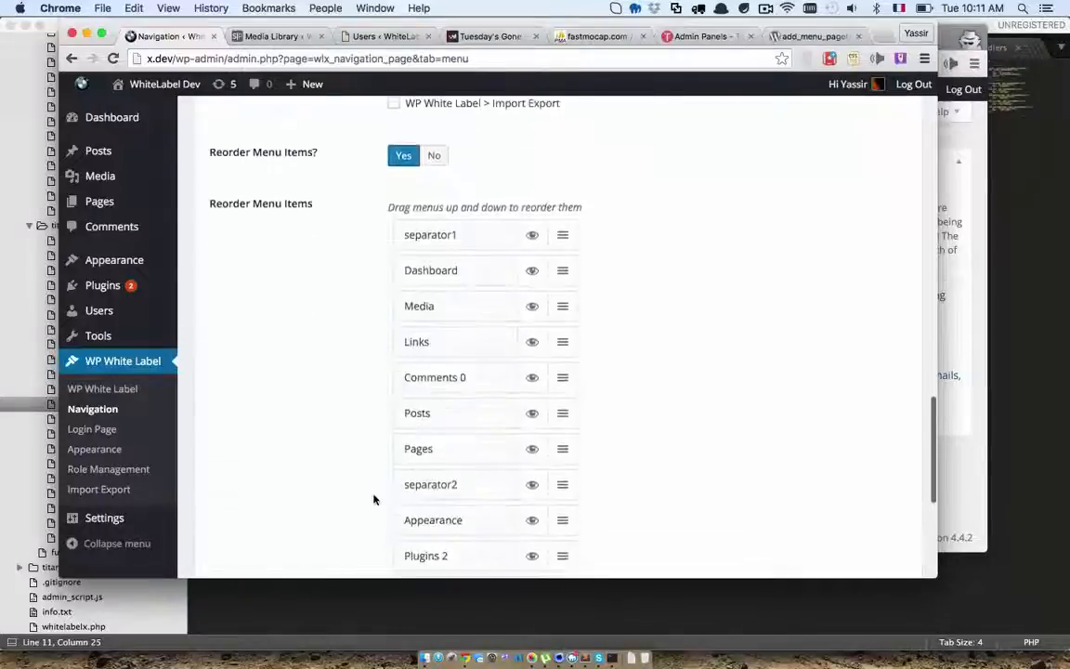
drag(441, 290, 358, 434)
scroll(359, 435, down, 6)
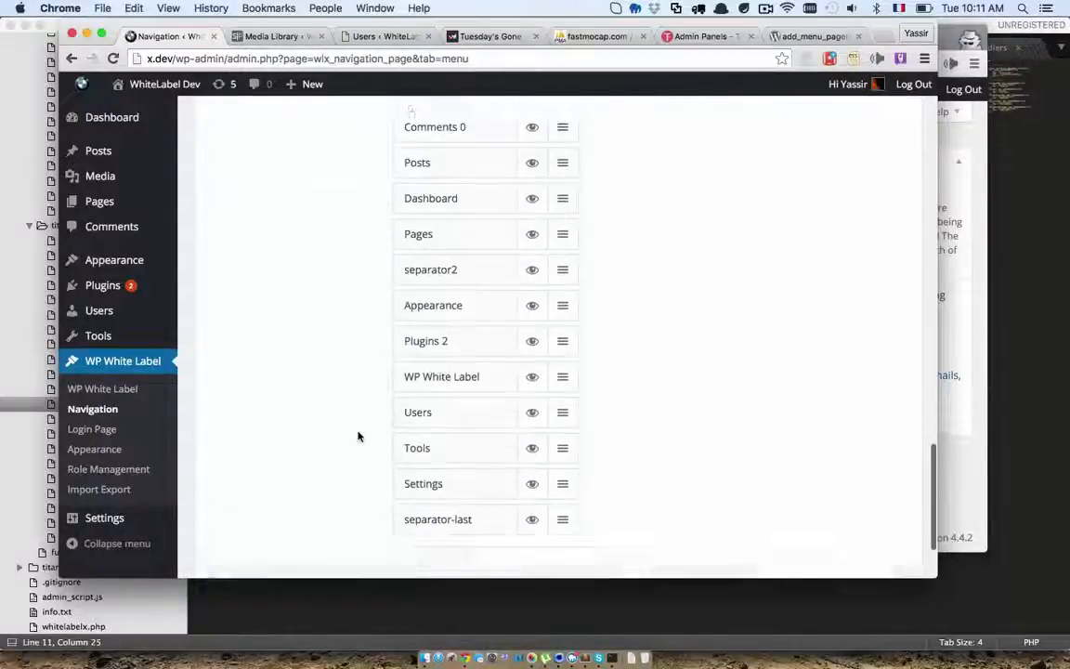
click(267, 559)
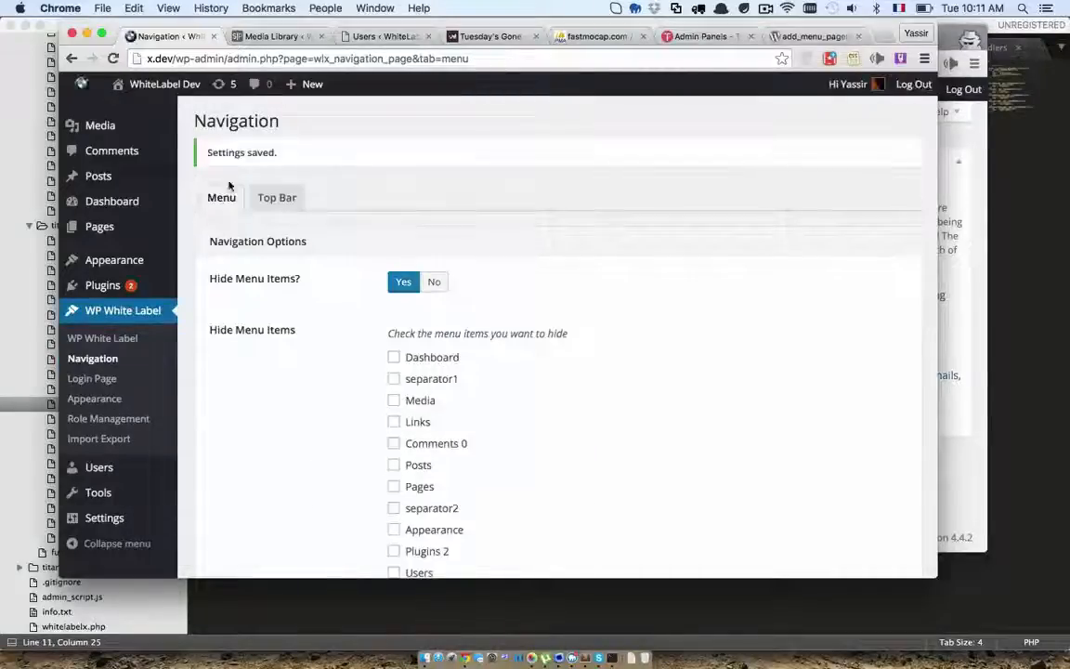
- Move Dashboard to the top of the Reorder Menu Items list, above separator1
mouse_move(173, 191)
scroll(319, 399, down, 15)
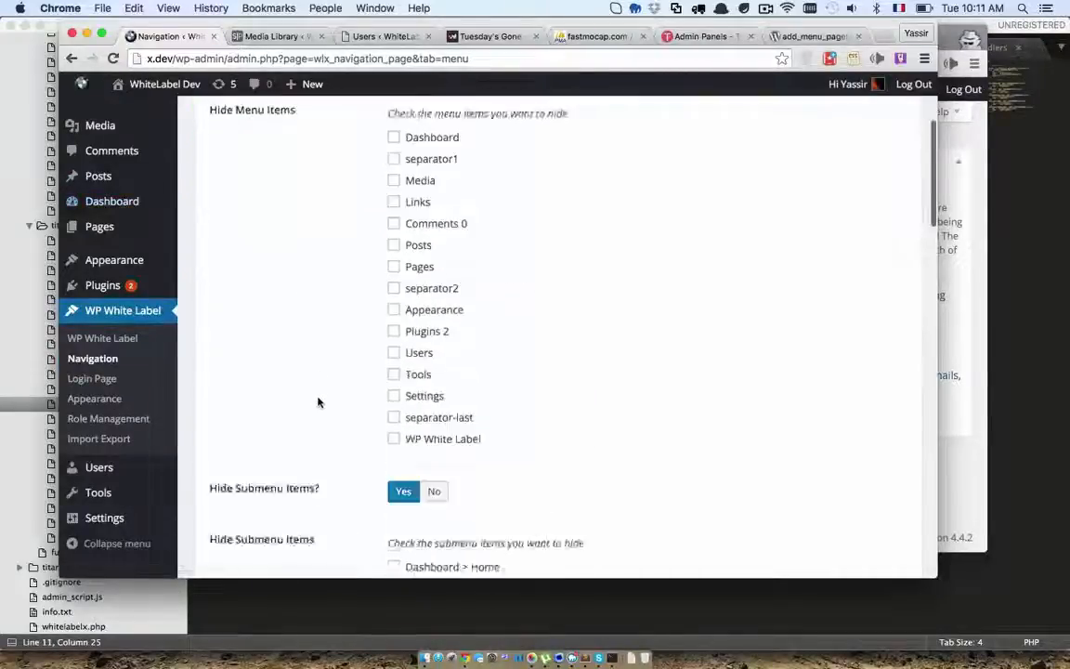
scroll(318, 399, down, 2)
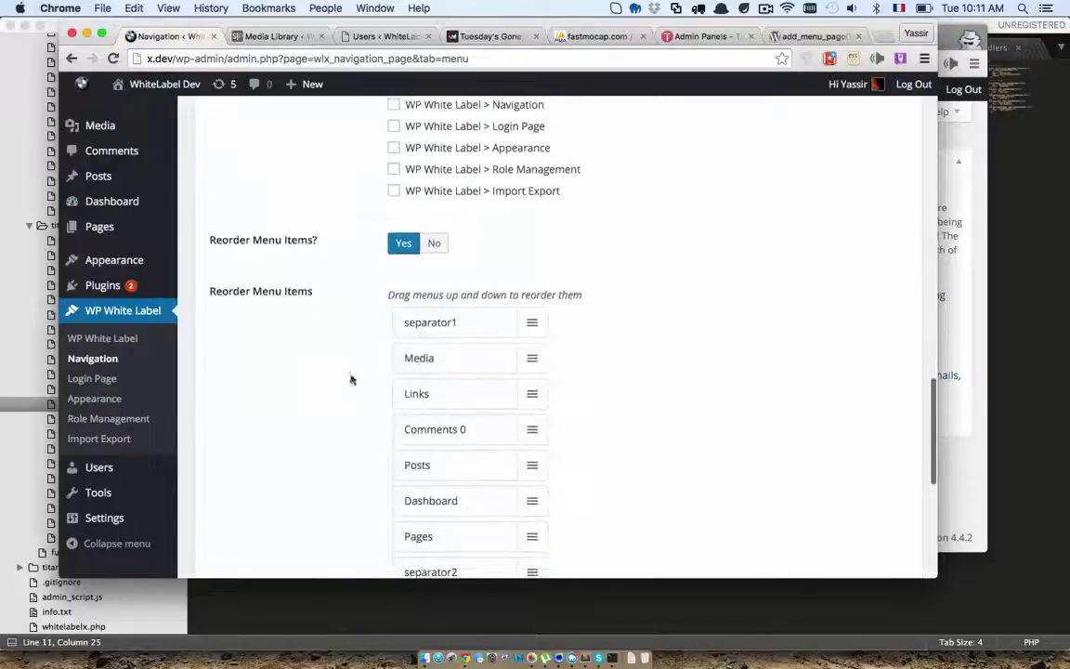
drag(428, 498, 438, 322)
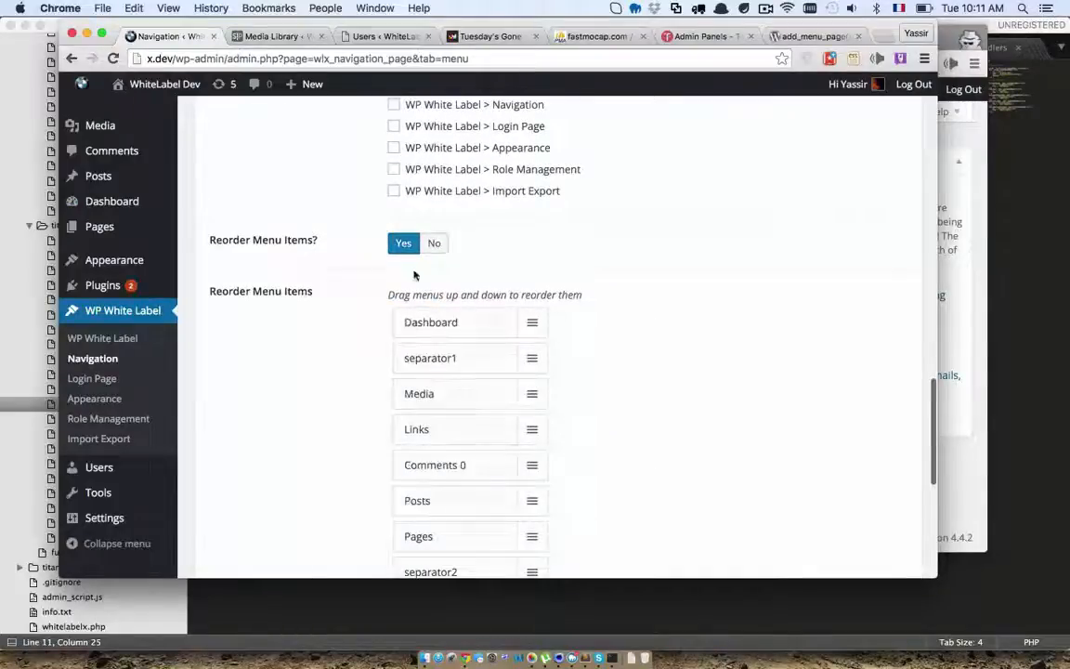
- Turn off menu item reordering, submenu item hiding and menu item hiding, and save the navigation settings
click(434, 242)
scroll(453, 239, up, 10)
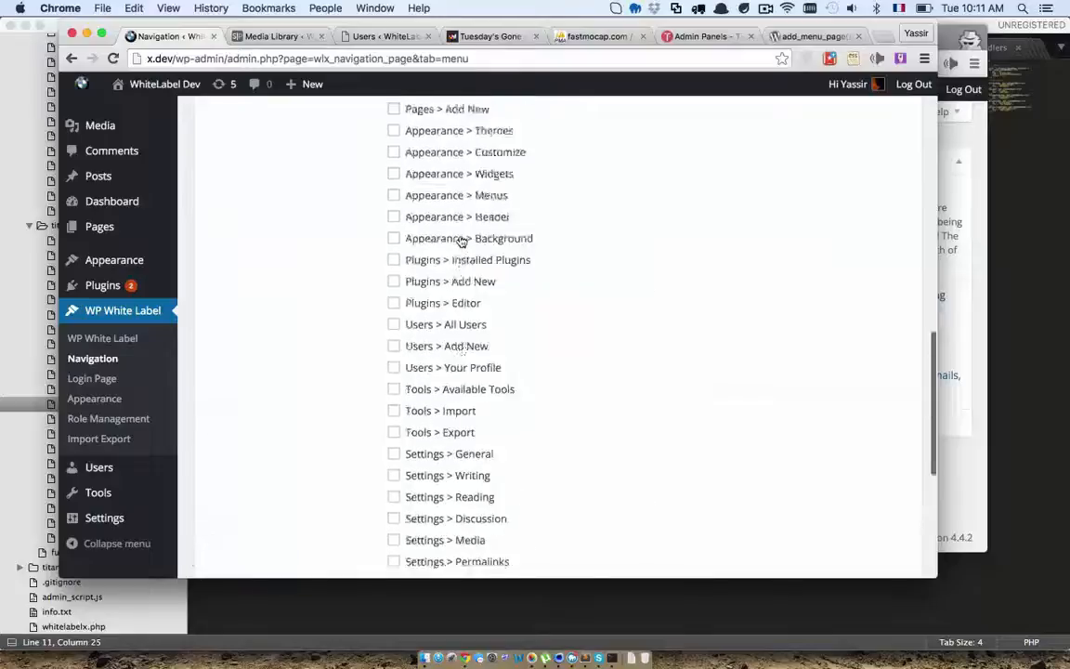
click(440, 242)
scroll(443, 241, up, 5)
click(434, 282)
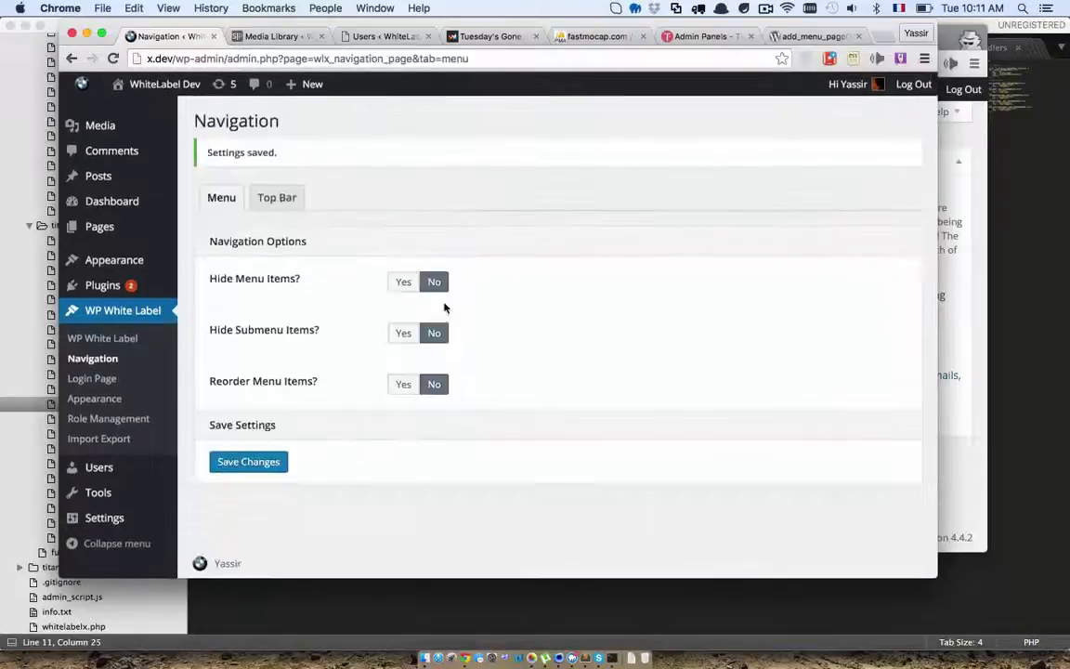
click(270, 455)
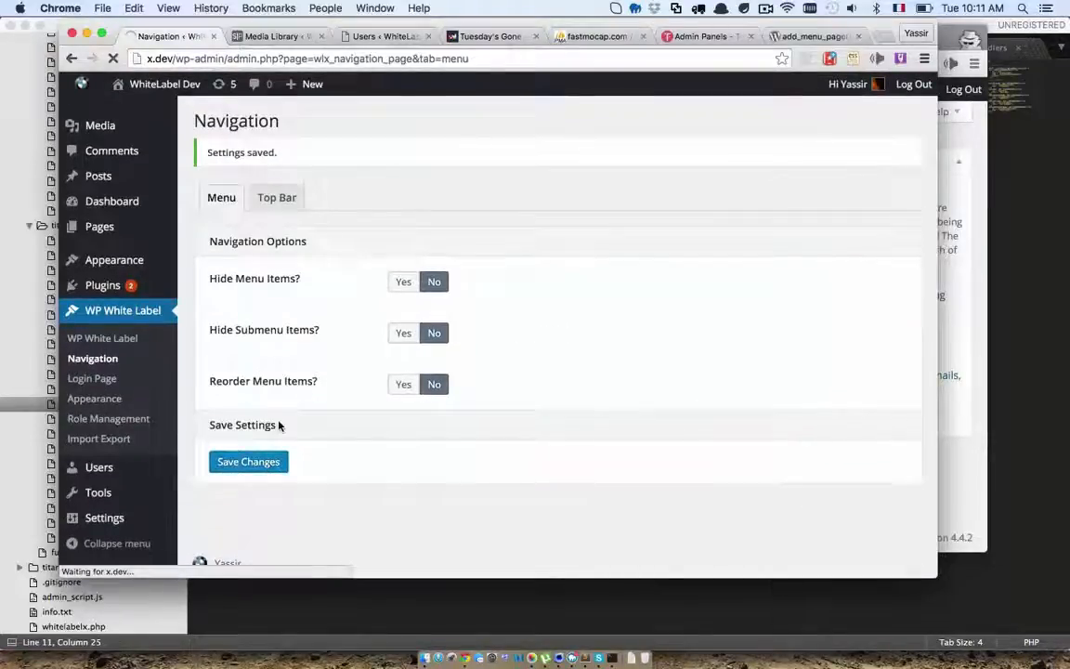
- Open the Top Bar navigation settings, enable hiding of the admin top bar, and save
click(295, 204)
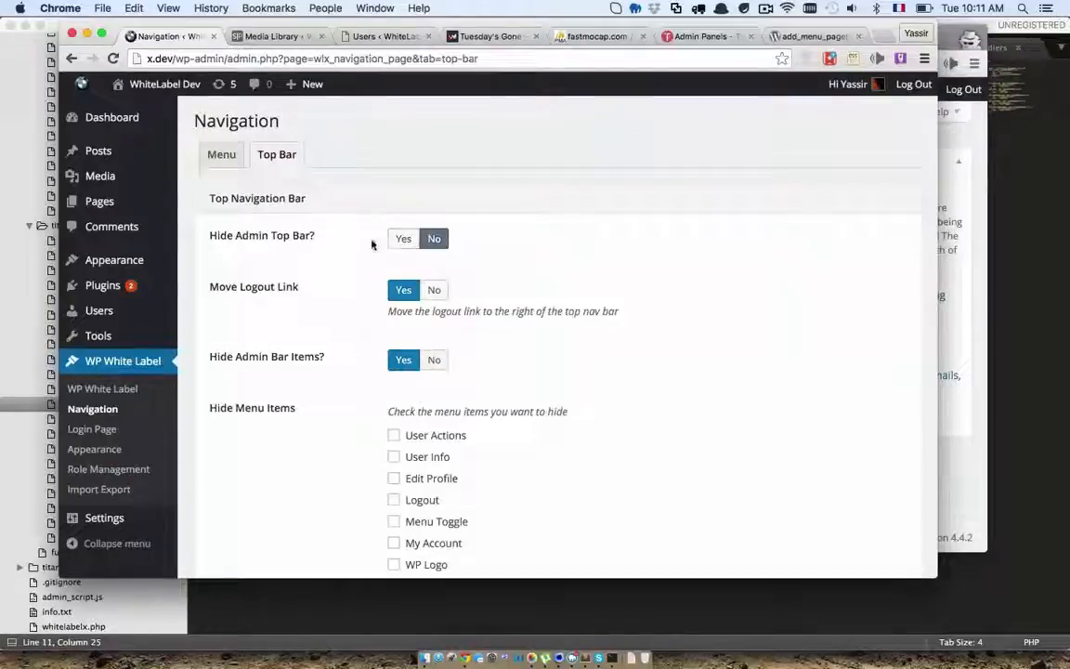
click(405, 241)
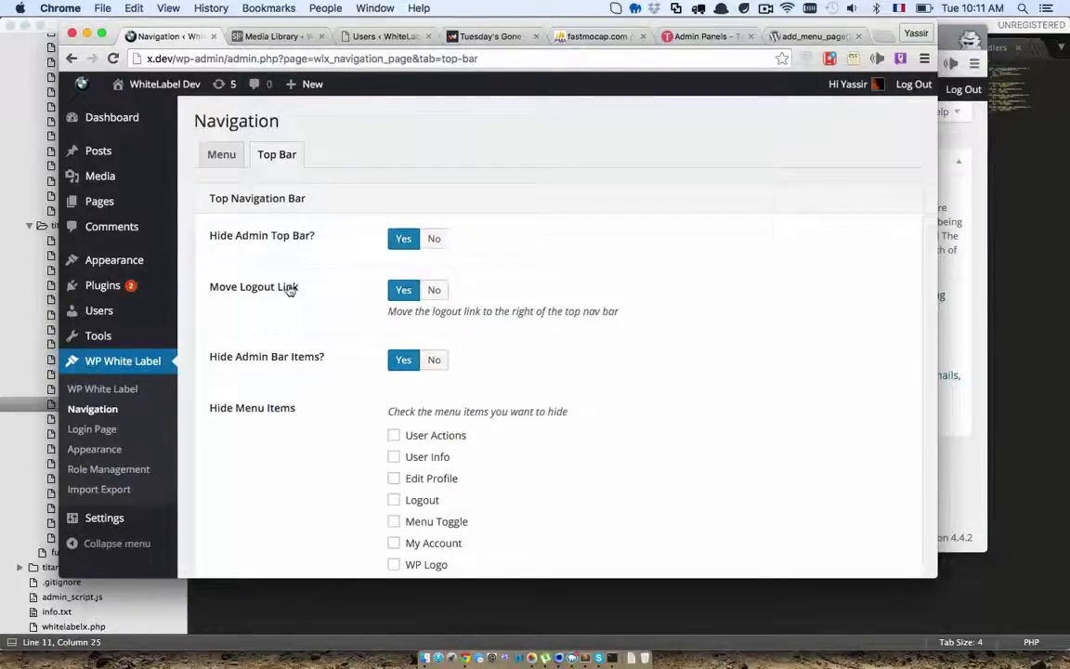
scroll(290, 289, down, 10)
click(232, 497)
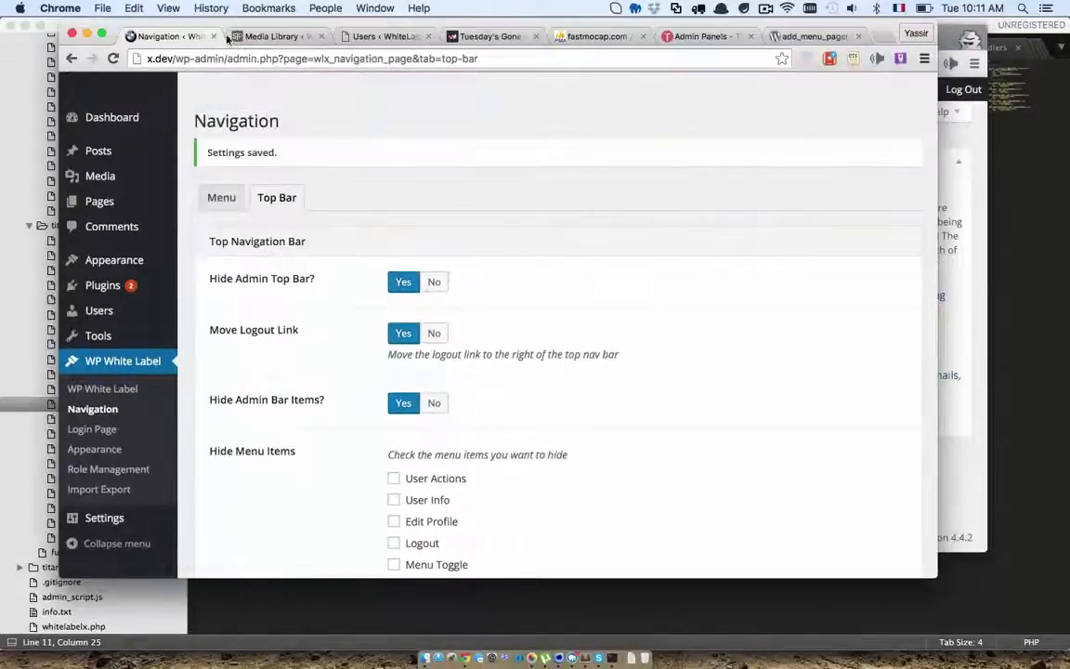
- Turn off Hide Admin Top Bar, Move Logout Link and Hide Admin Bar Items, save, and check the account menu for the logout link
click(430, 282)
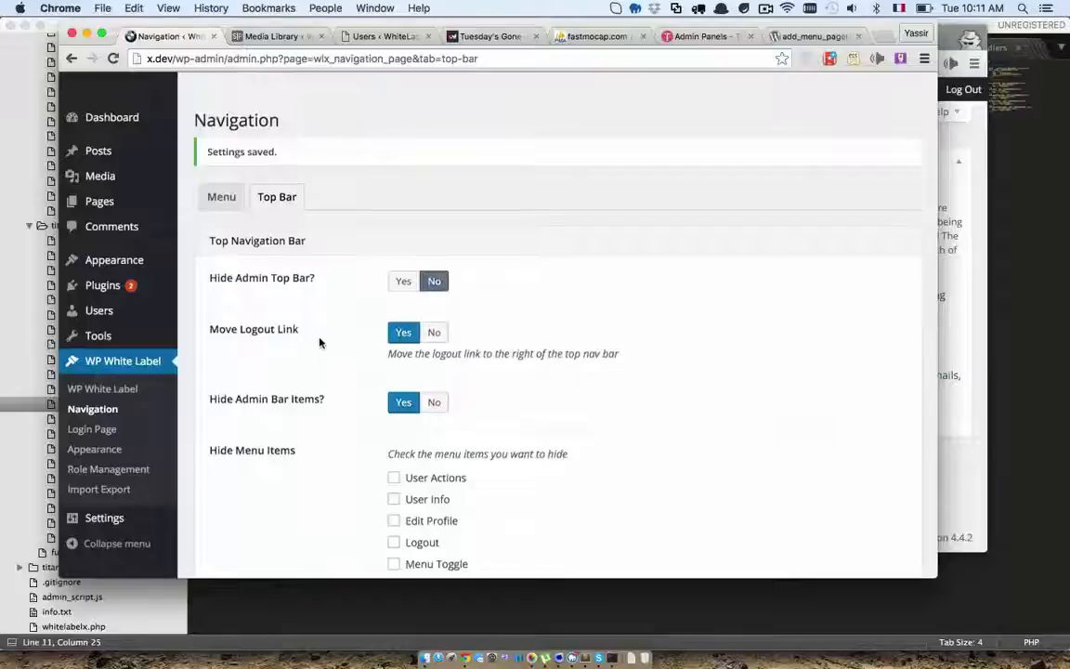
scroll(399, 316, down, 2)
scroll(430, 282, up, 2)
click(432, 321)
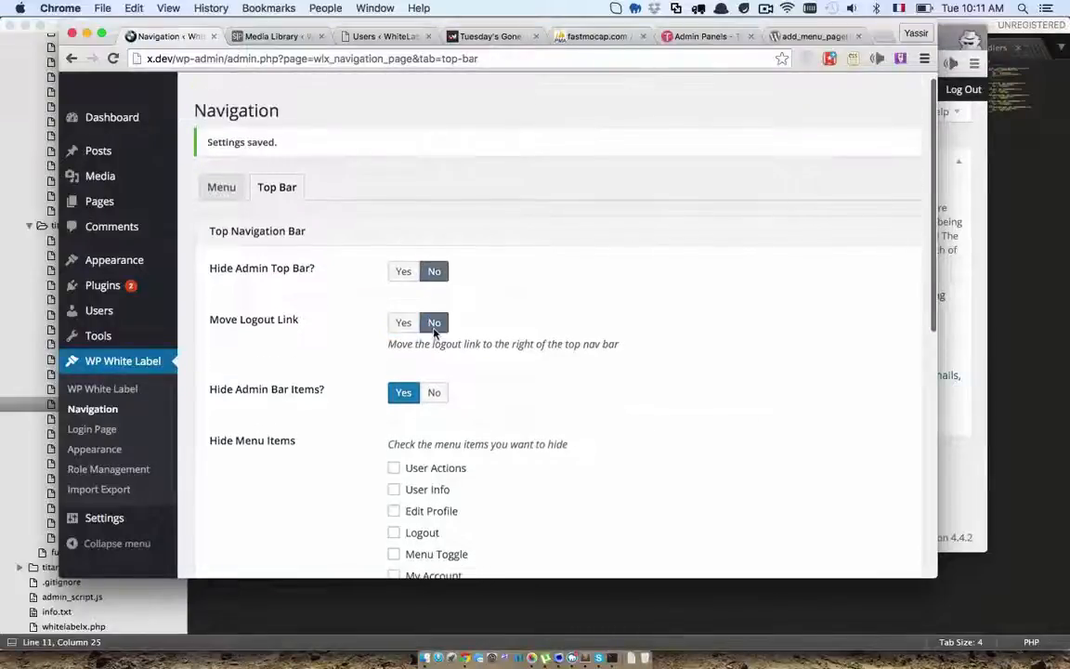
scroll(432, 335, down, 2)
click(434, 343)
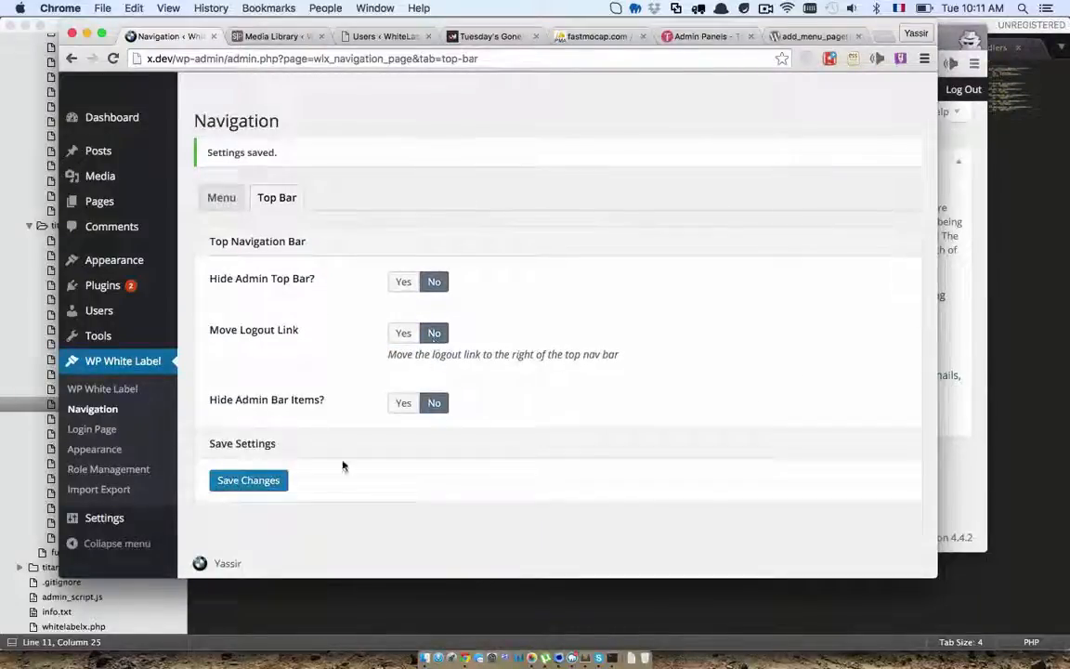
click(276, 479)
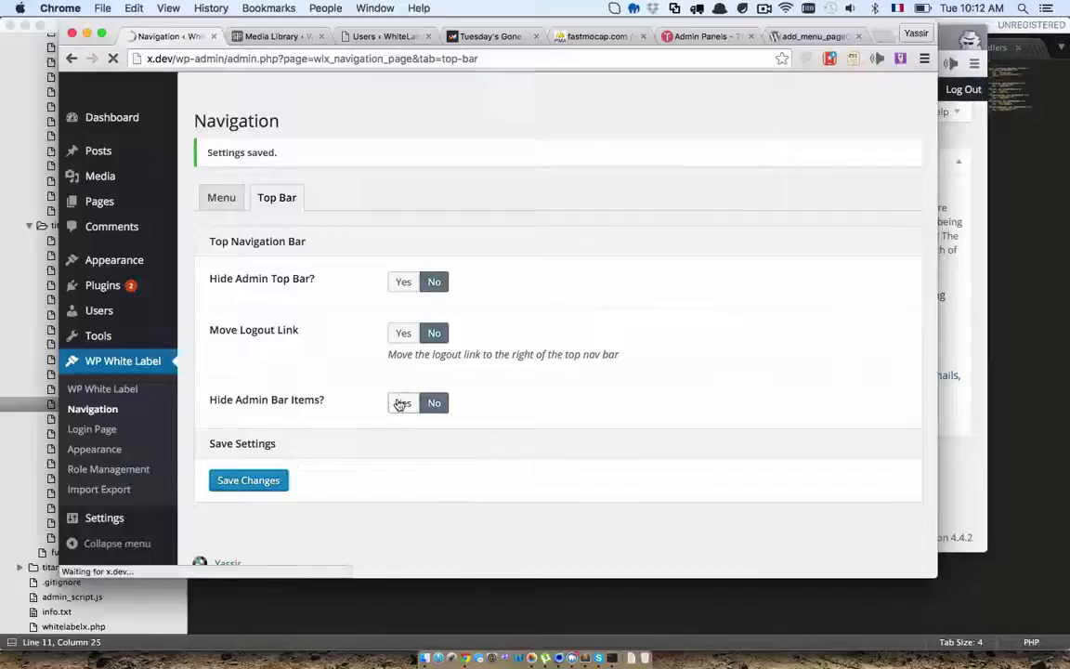
mouse_move(894, 89)
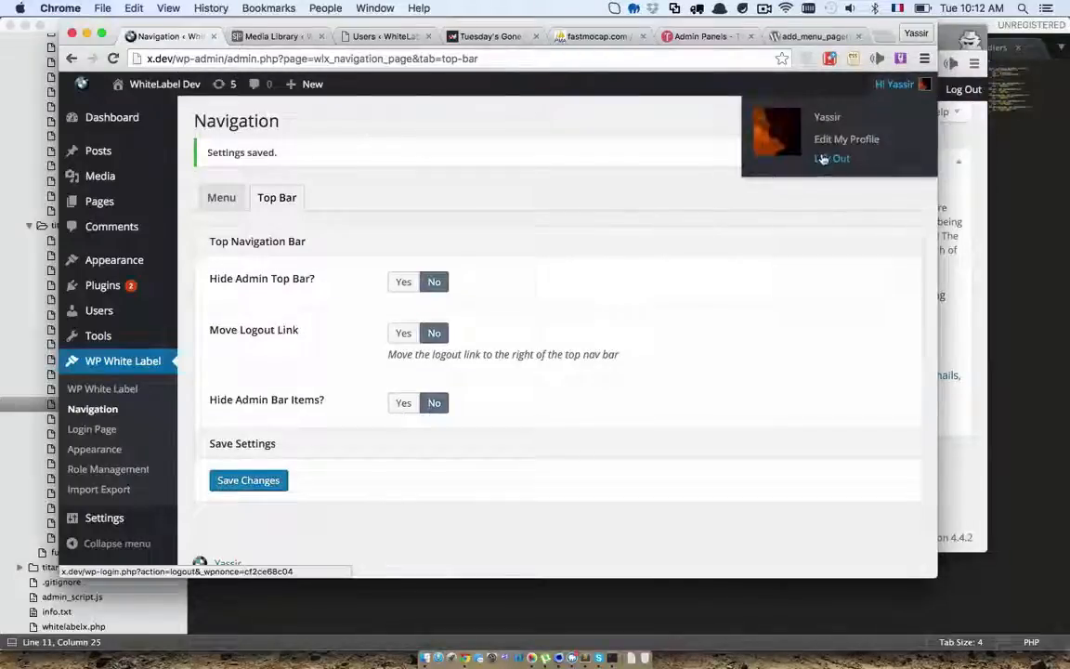
- Enable Move Logout Link, save the top bar settings, and check the logout link's place in the admin bar
click(403, 333)
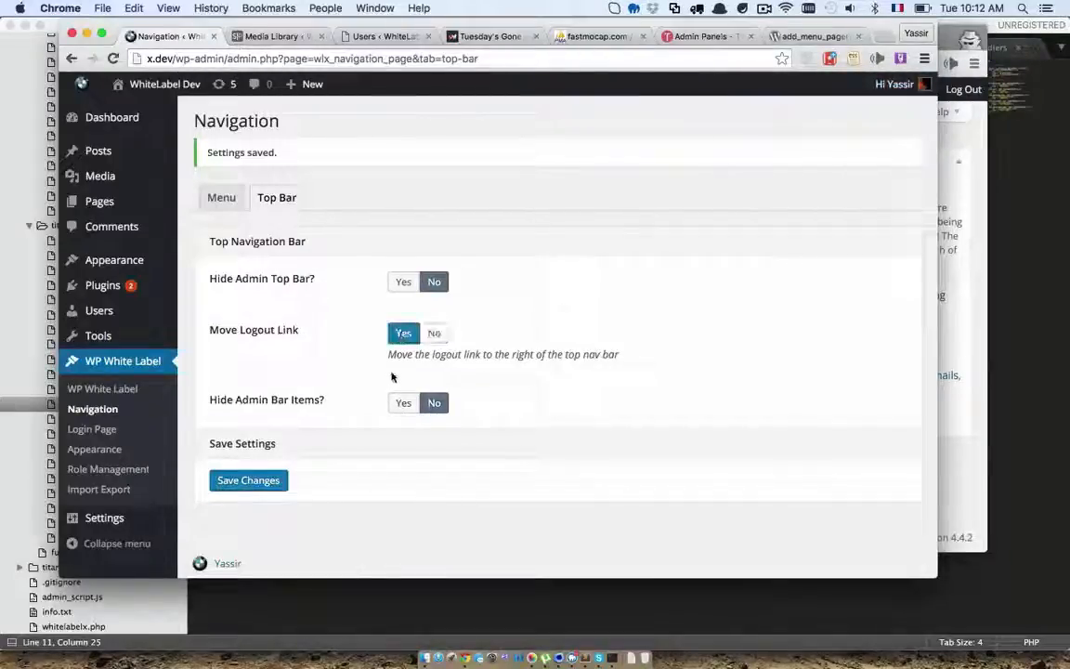
click(281, 481)
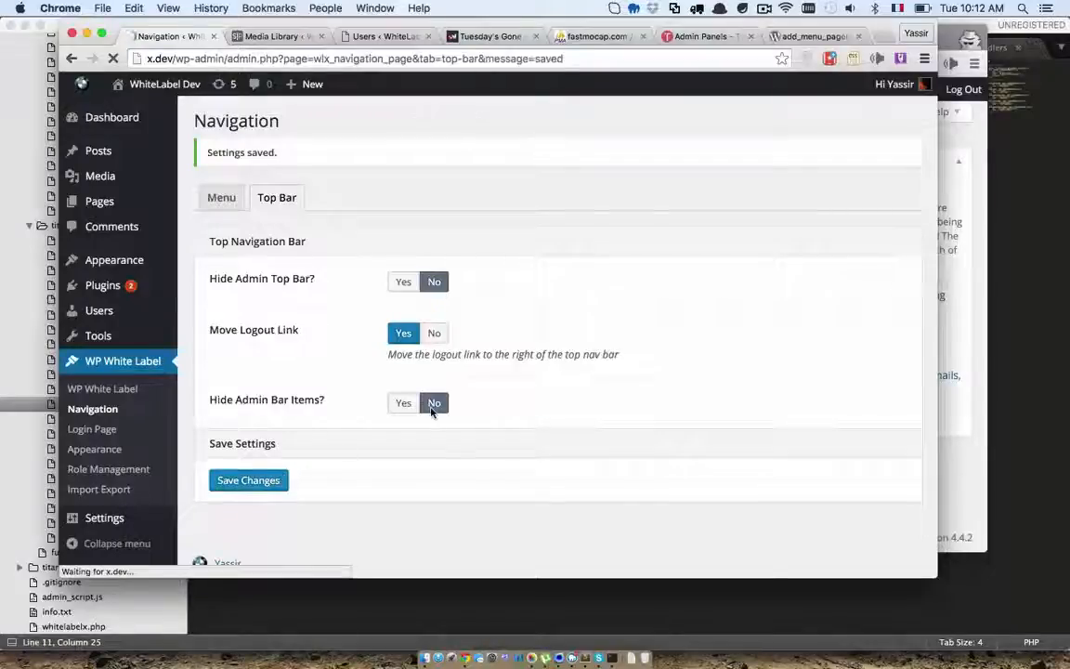
mouse_move(882, 90)
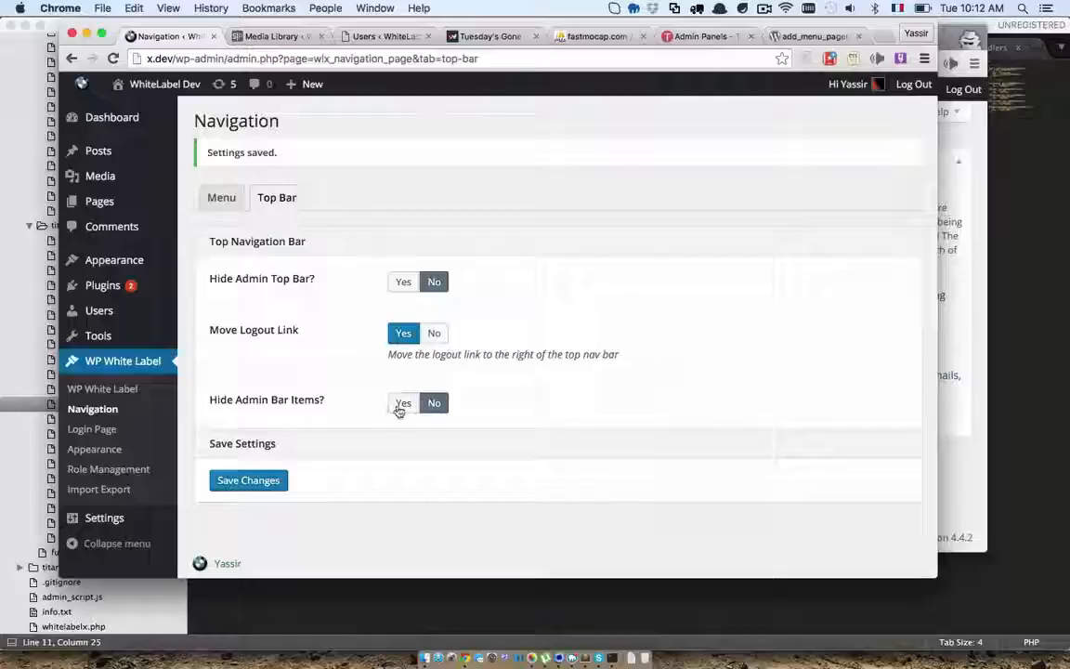
- Enable Hide Admin Bar Items, mark Site Name as hidden, and save the top bar settings
click(401, 403)
scroll(399, 408, down, 5)
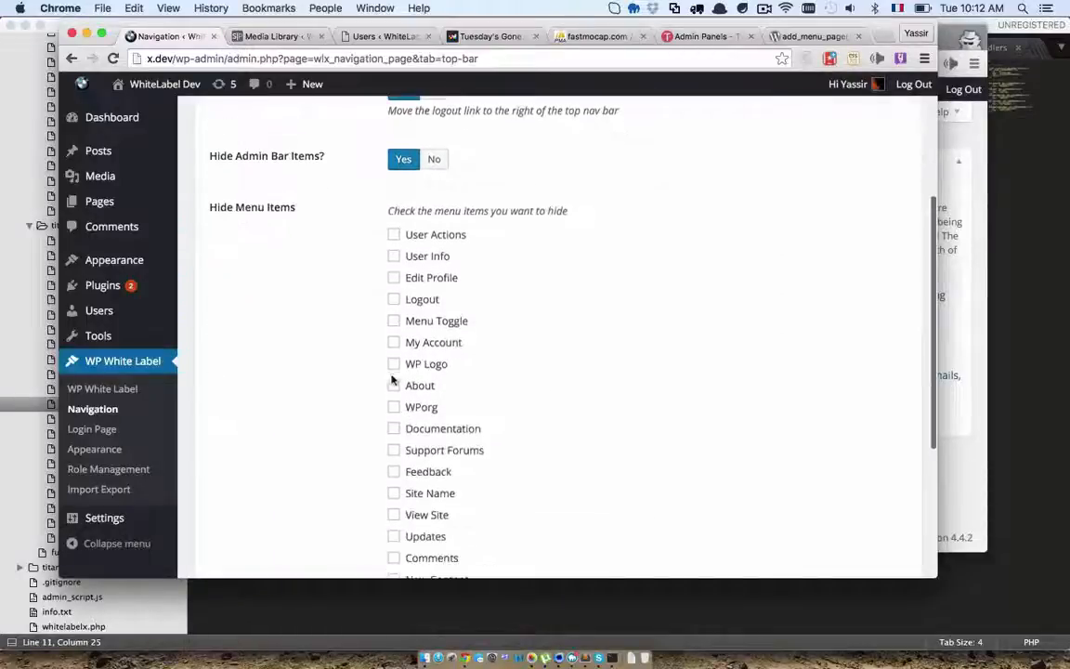
scroll(397, 354, up, 2)
scroll(395, 297, down, 4)
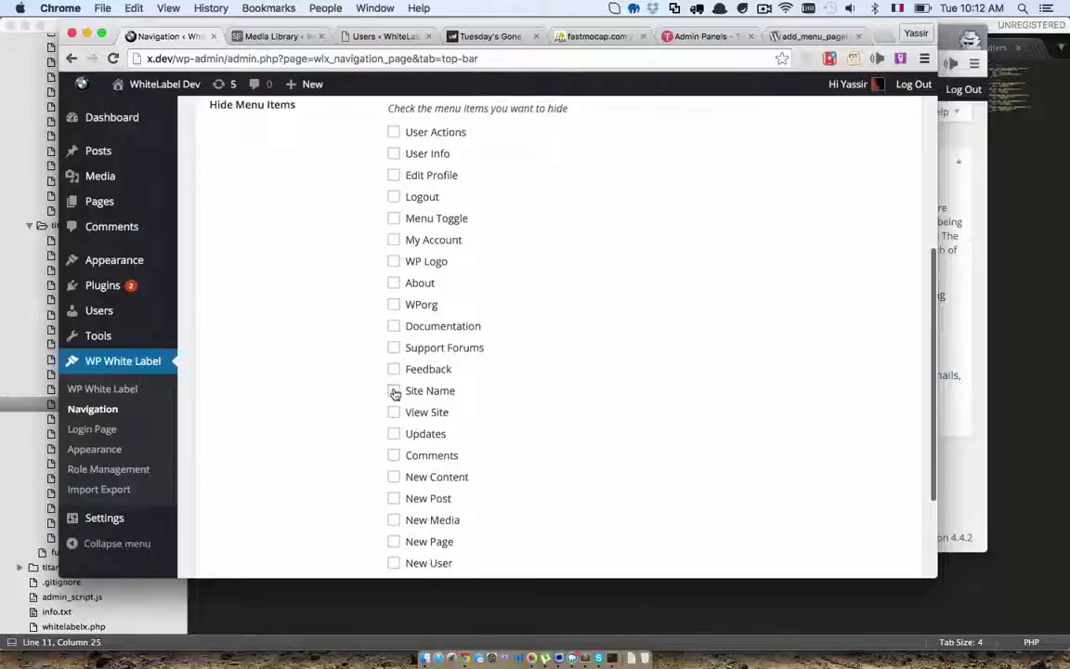
scroll(316, 372, down, 3)
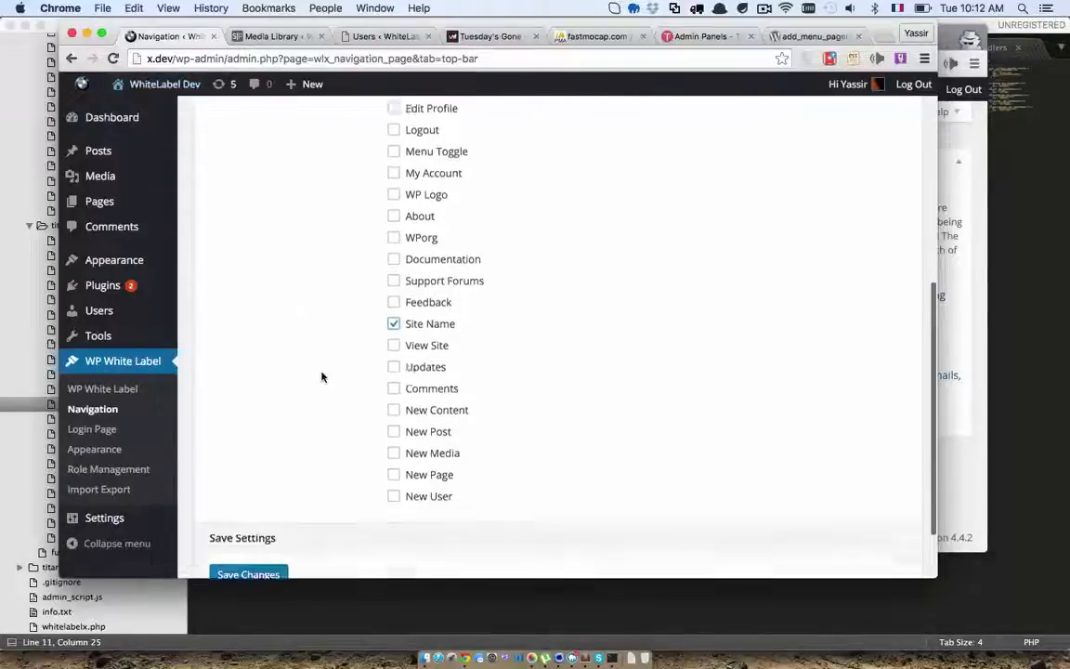
click(265, 498)
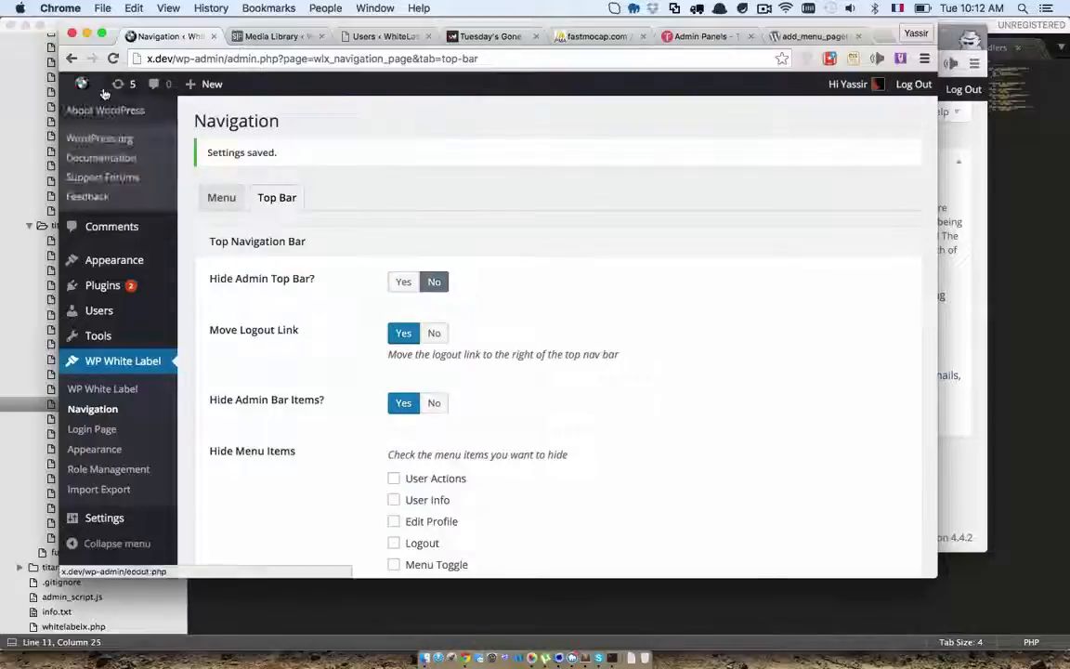
- Remove Site Name from the hidden admin bar items and save the top bar settings
scroll(359, 502, down, 8)
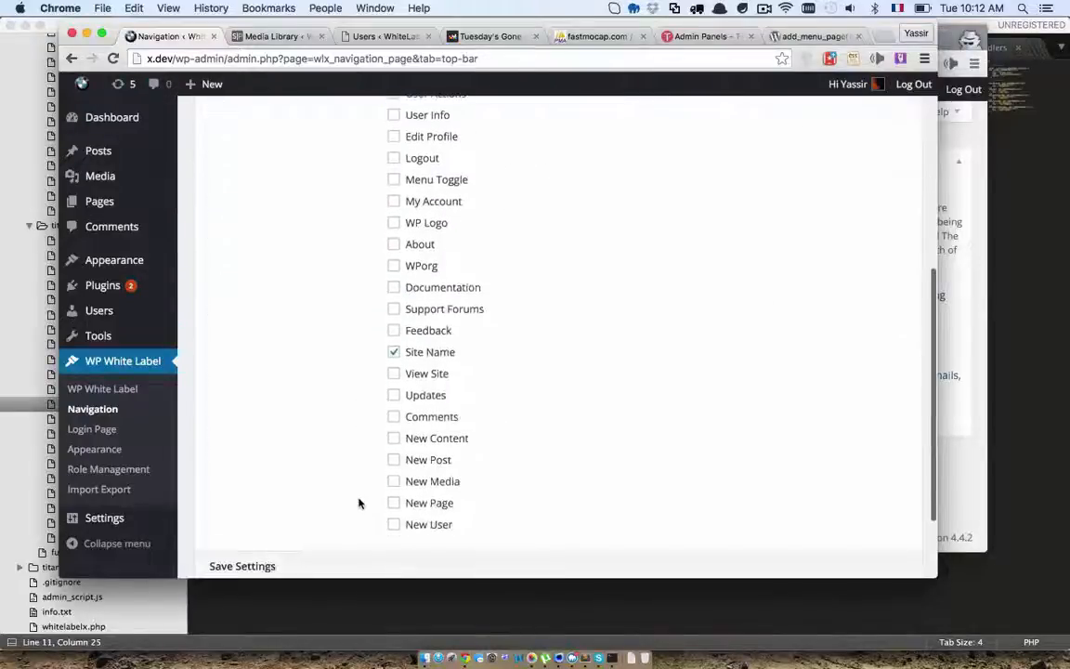
scroll(370, 483, up, 2)
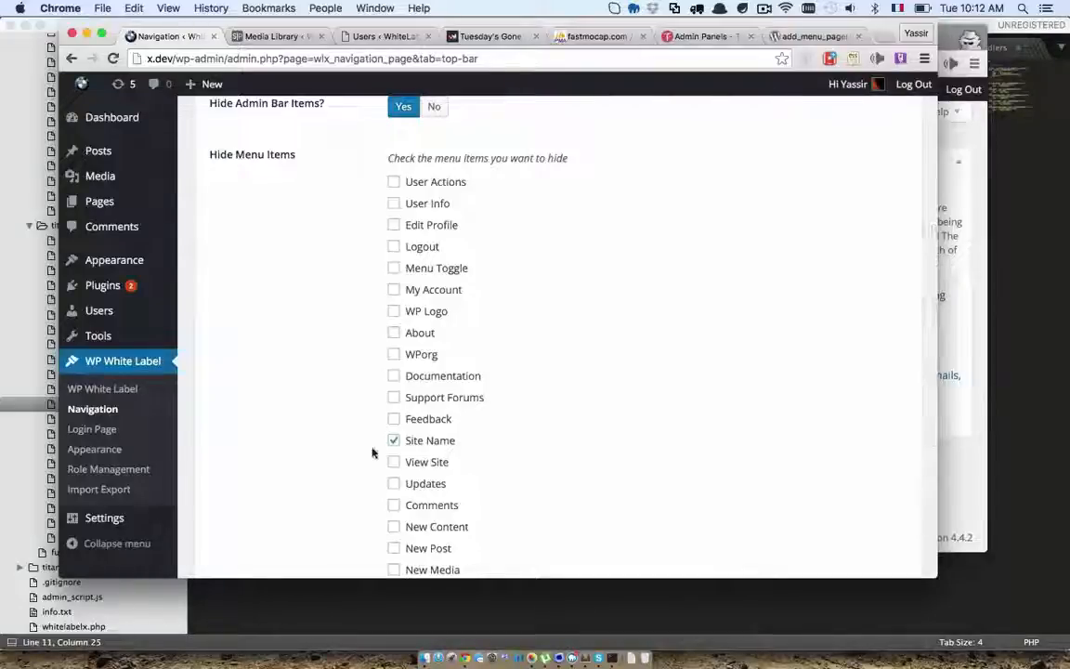
scroll(372, 452, down, 1)
scroll(372, 453, down, 1)
scroll(385, 439, down, 5)
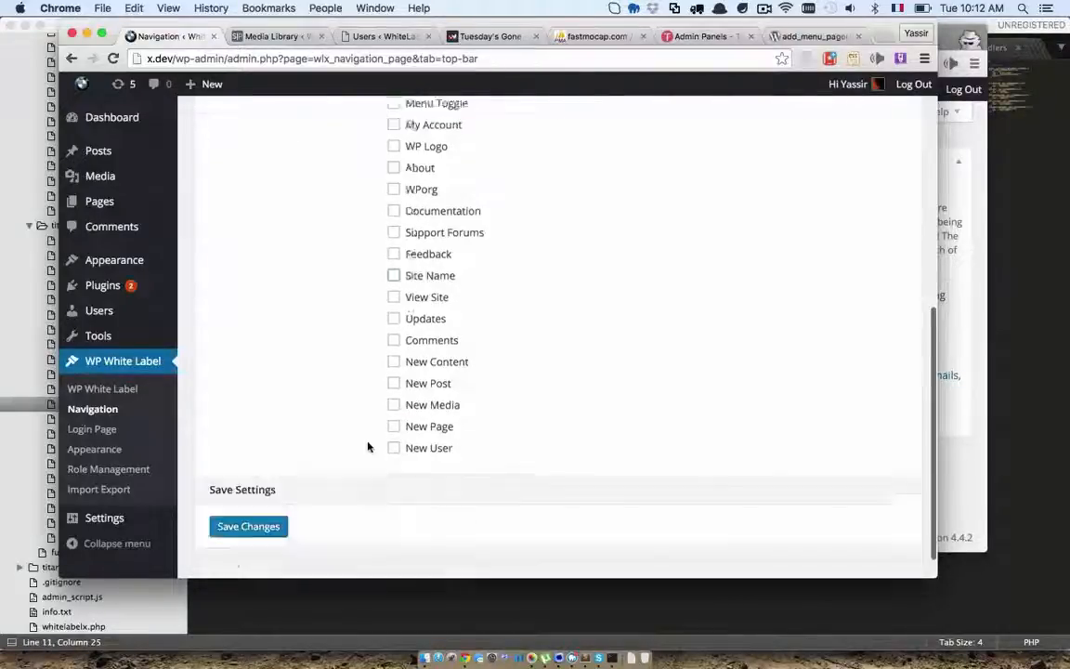
click(284, 492)
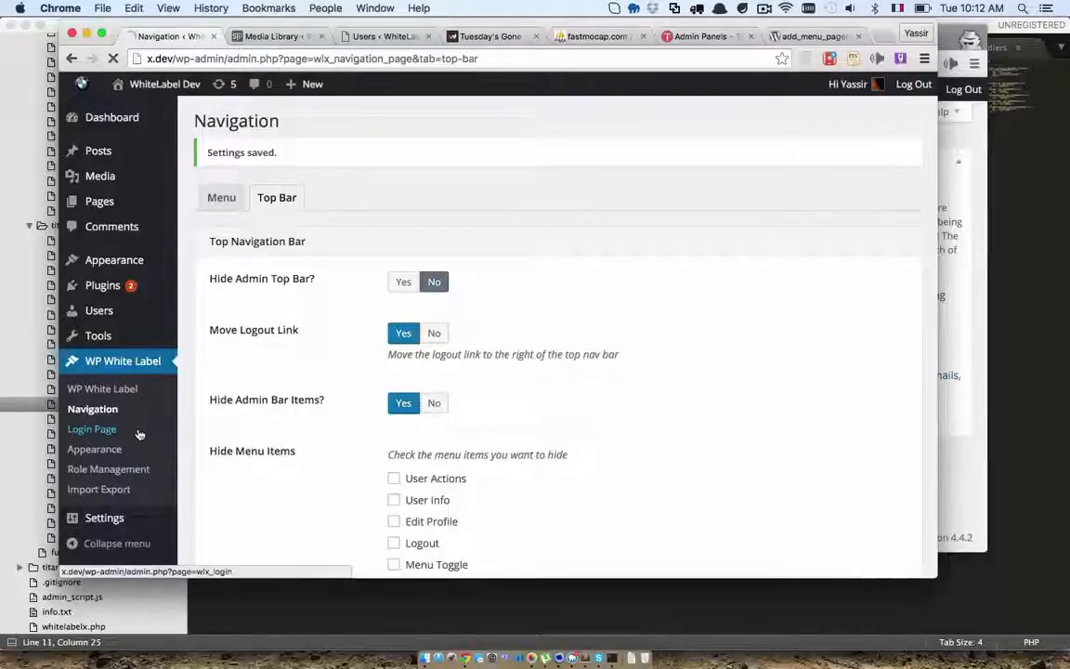
- Enable the custom login page in WP White Label's Login Page settings and reload the site's login page in the incognito window
click(141, 430)
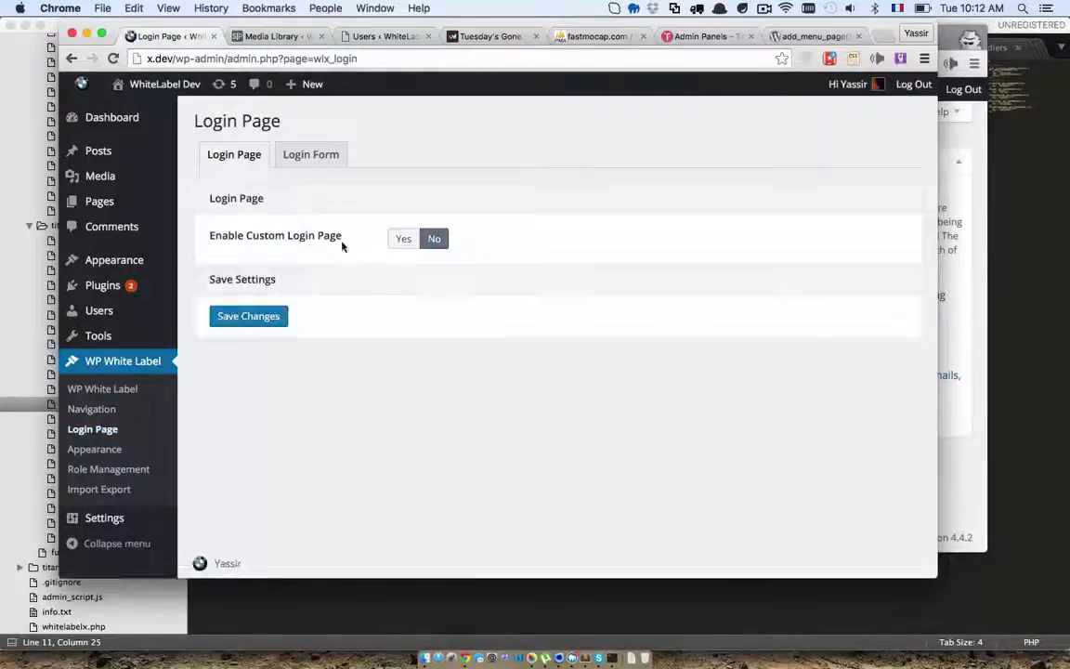
click(402, 239)
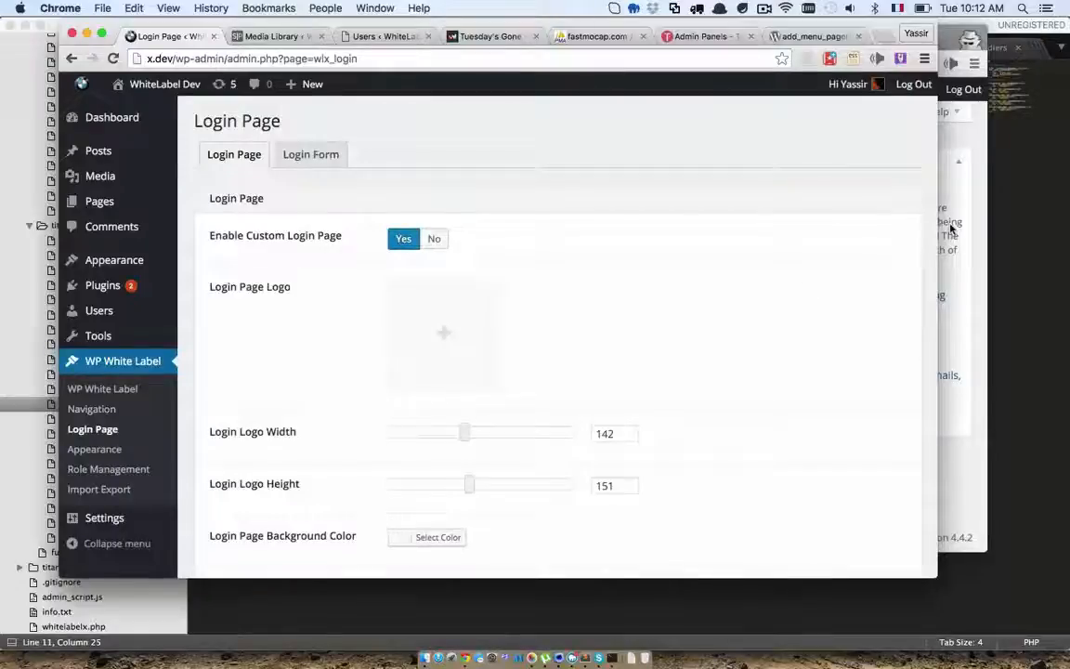
click(952, 228)
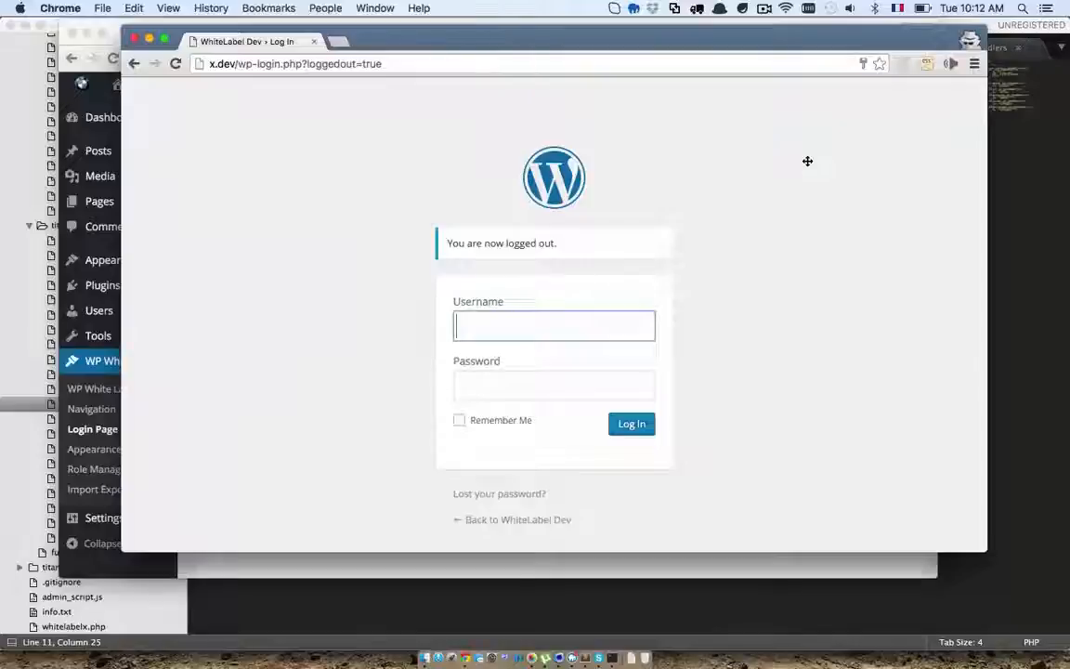
key(super+l)
key(Return)
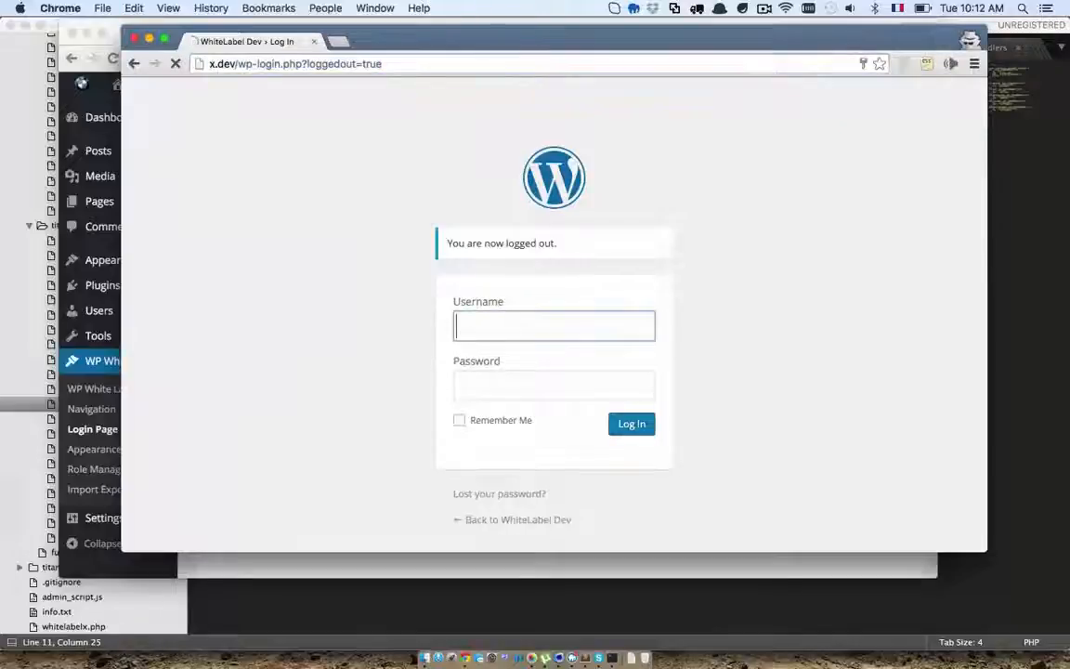
- Load x.dev/wp-login.php without the loggedout parameter in the incognito window
key(super+l)
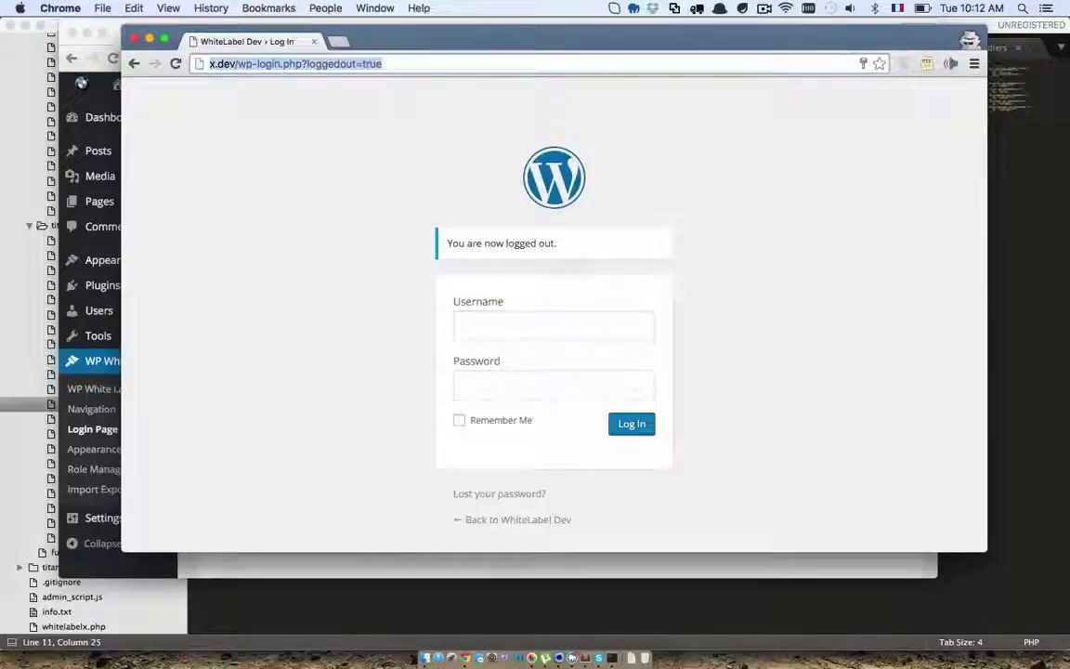
key(Right)
key(BackSpace)
key(BackSpace)
key(BackSpace)
key(BackSpace)
key(BackSpace)
key(BackSpace)
key(BackSpace)
key(BackSpace)
key(BackSpace)
key(BackSpace)
key(BackSpace)
key(BackSpace)
key(BackSpace)
key(BackSpace)
key(BackSpace)
key(BackSpace)
key(BackSpace)
key(BackSpace)
text(ph)
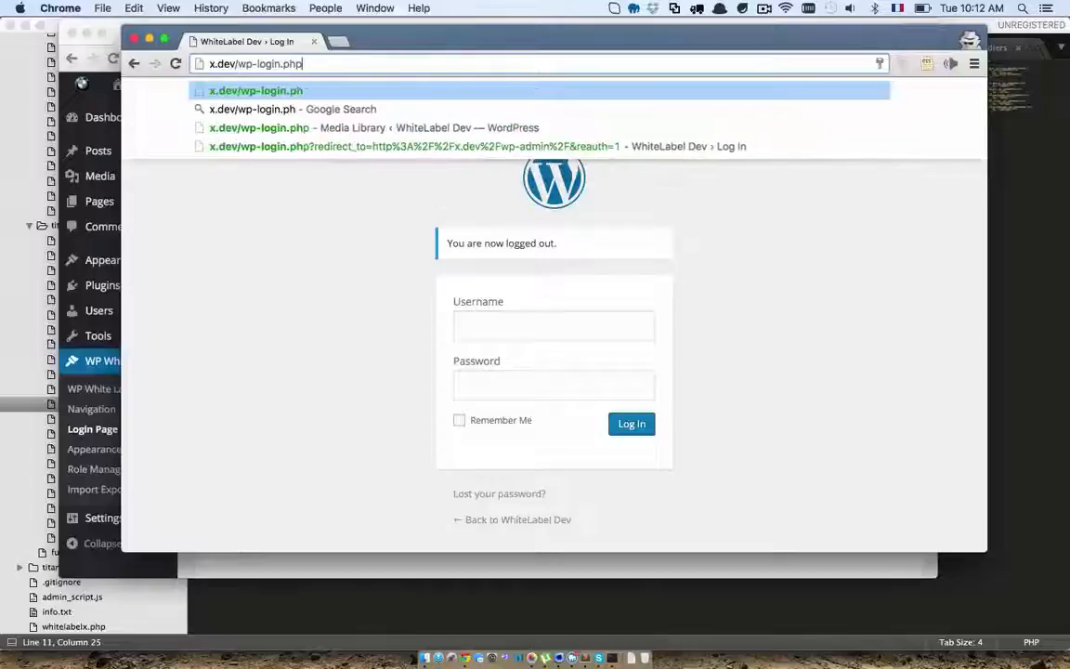
key(Return)
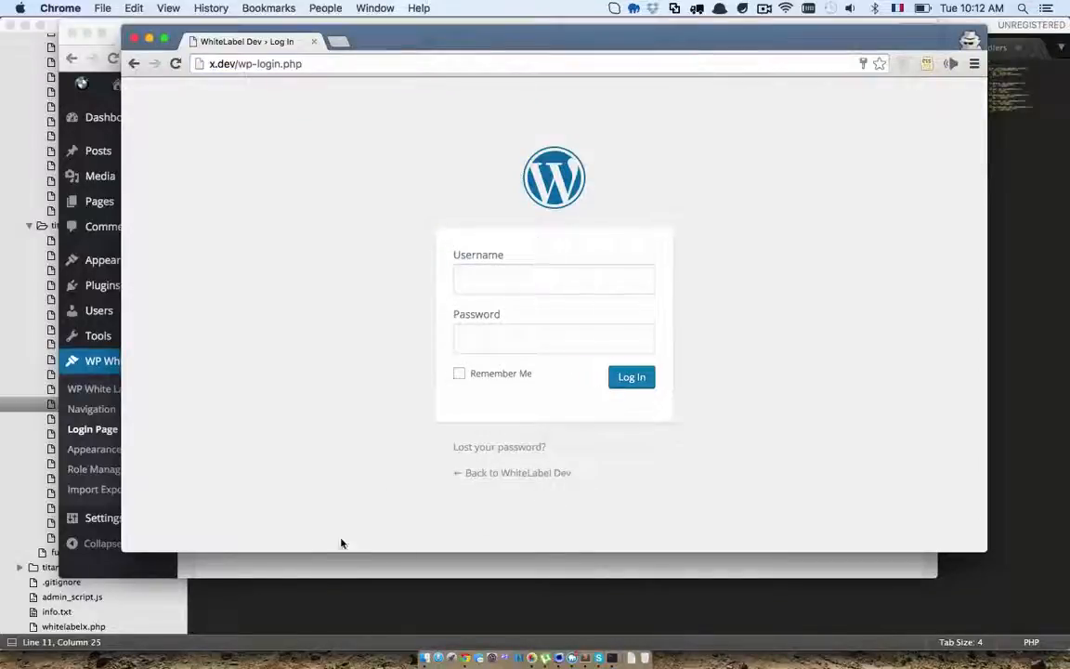
- Return to the Login Page settings and use car_logo_PNG1641.png from the media library as the login page logo
key(super+w)
scroll(382, 375, down, 3)
click(439, 264)
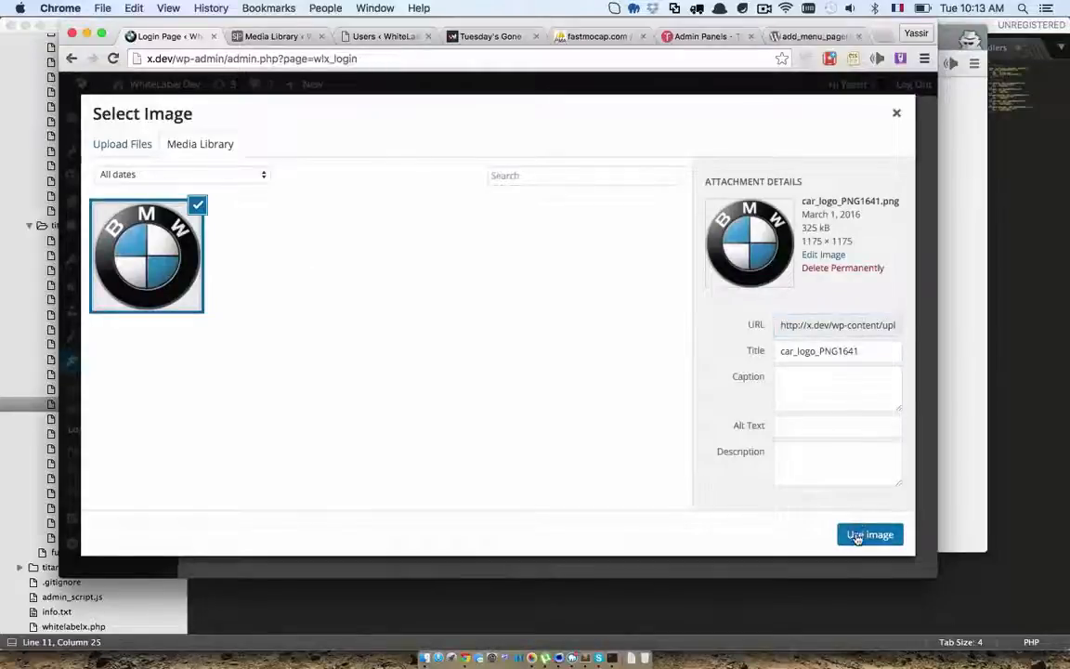
click(857, 536)
scroll(591, 399, down, 3)
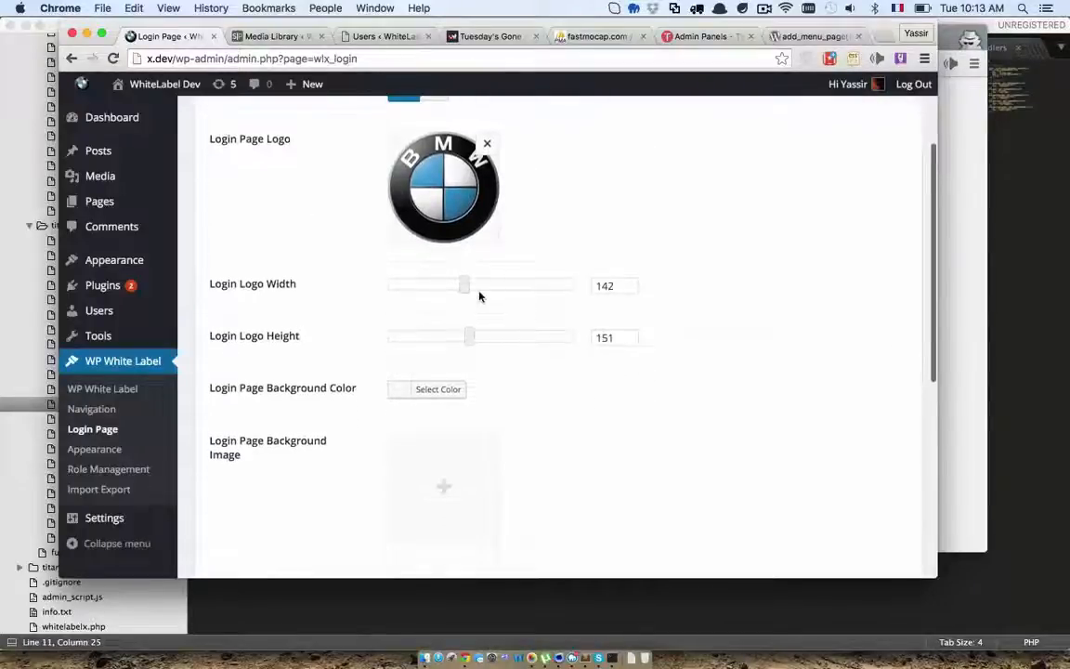
- Set the Login Page Background Color to the blue preset, #1e73be
scroll(557, 351, down, 3)
click(446, 262)
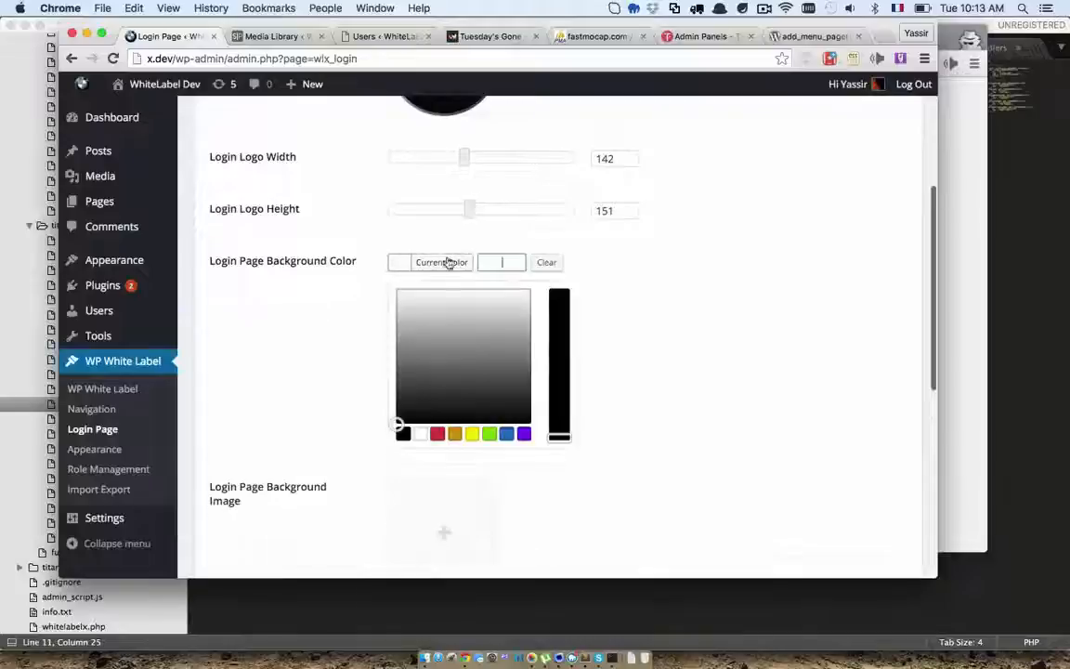
click(507, 437)
click(636, 417)
scroll(636, 417, down, 3)
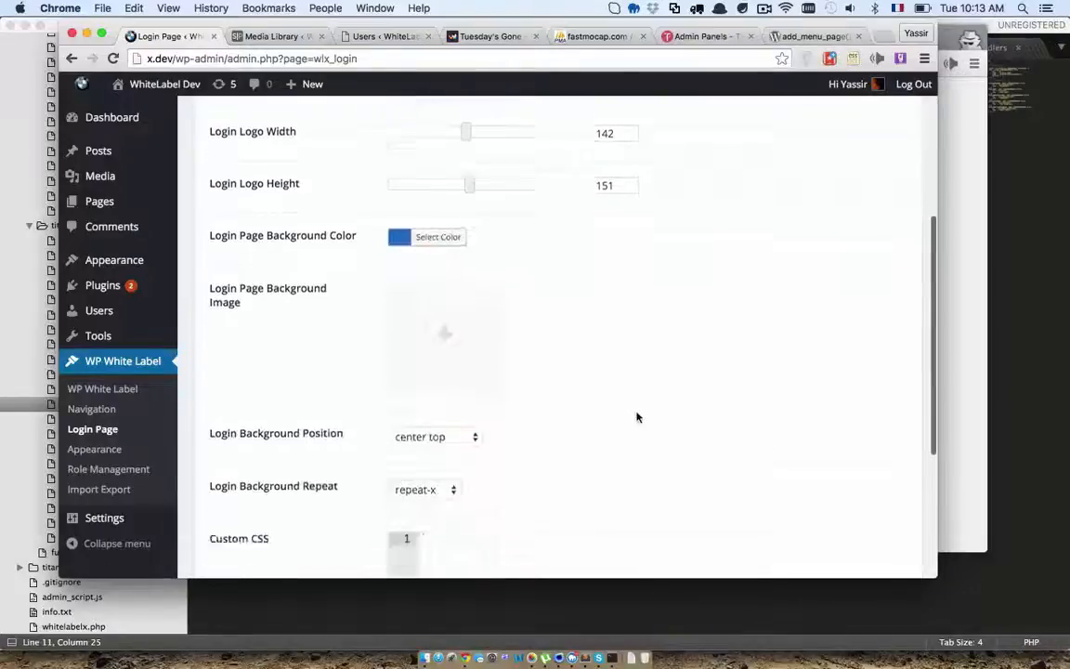
- Save the login page settings and check the custom logo and background on the incognito login page
scroll(544, 358, down, 1)
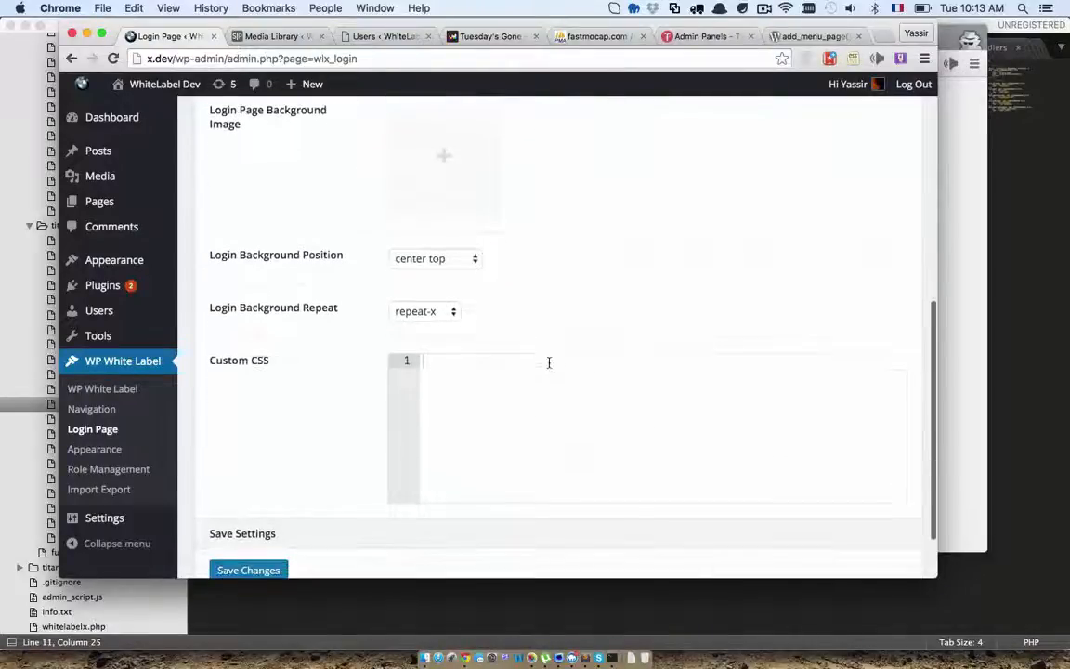
scroll(436, 260, up, 2)
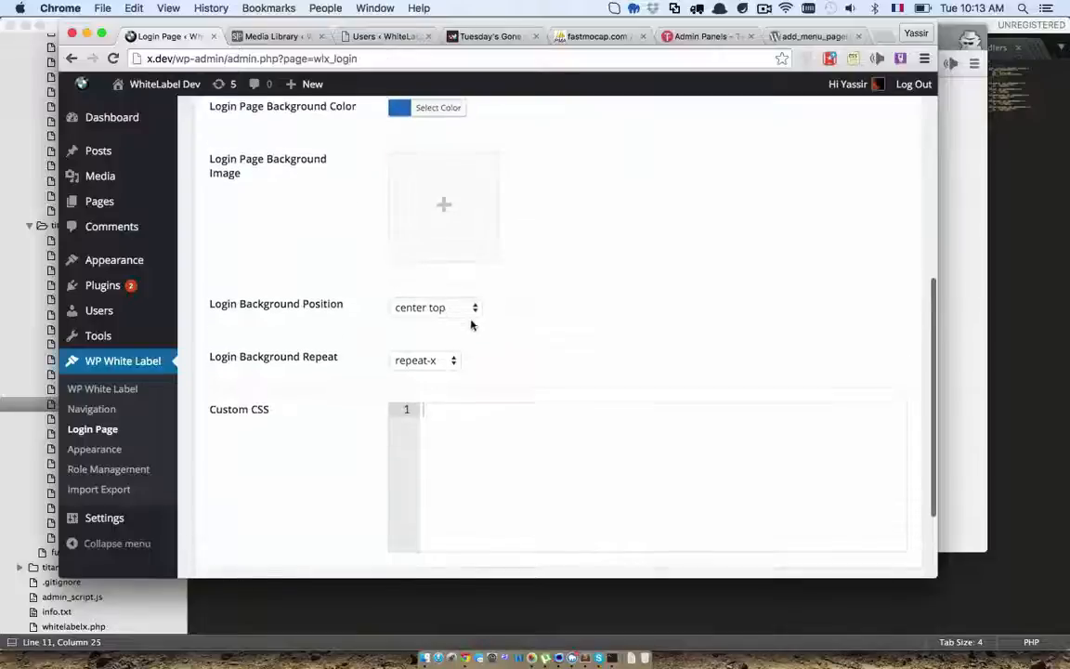
scroll(472, 325, down, 2)
scroll(470, 437, up, 5)
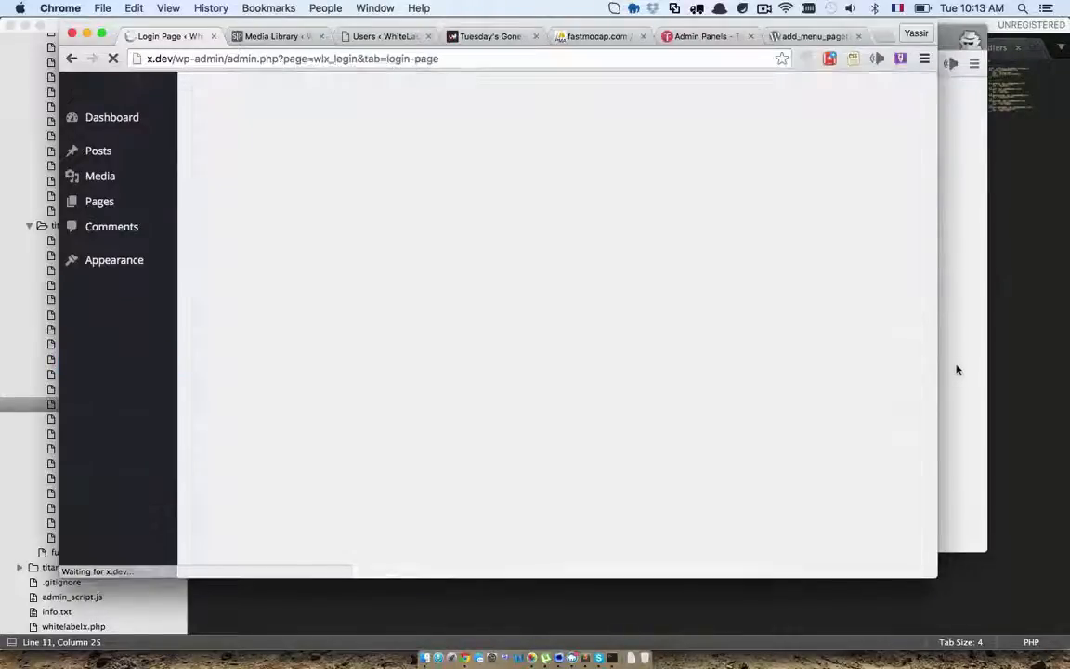
click(959, 369)
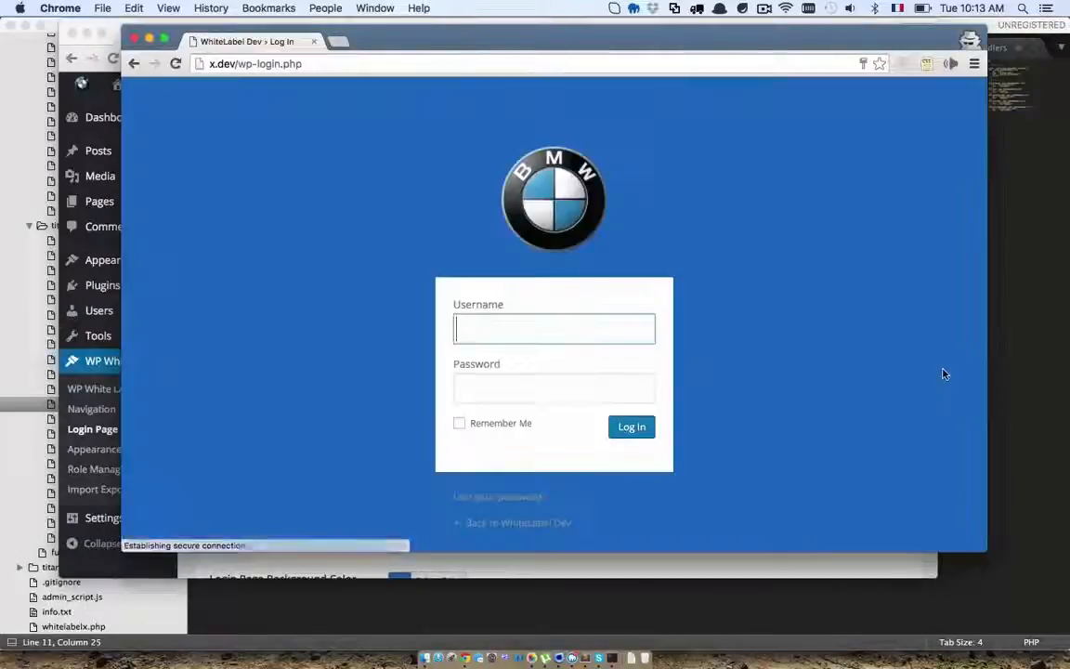
- Change the Login Page Background Color to a very dark navy blue and save the login page settings
click(718, 574)
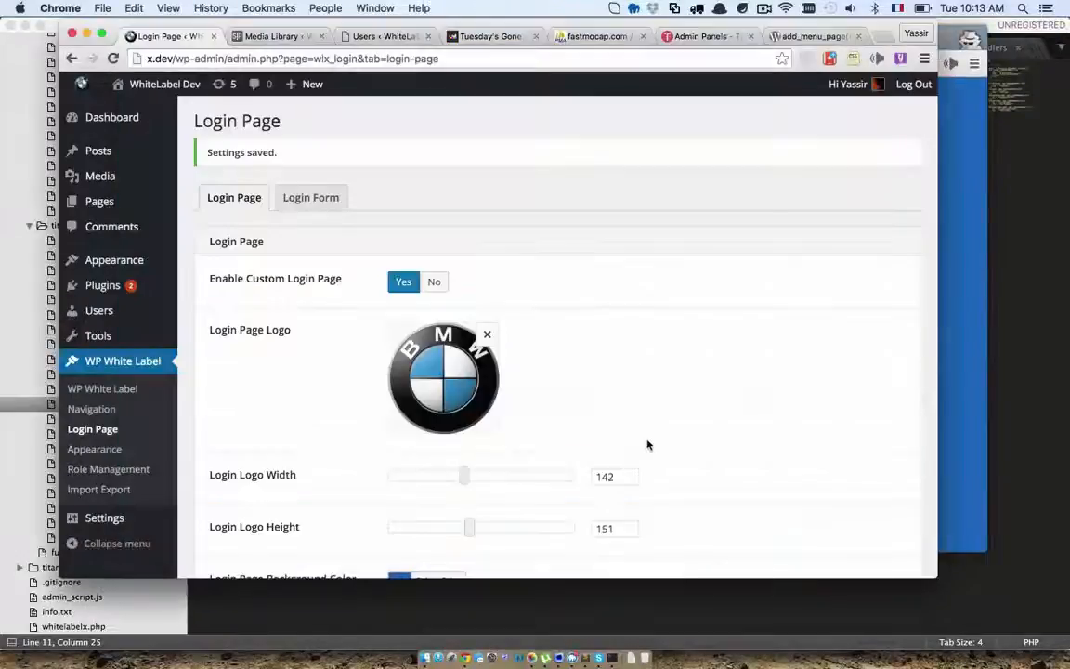
scroll(647, 445, down, 5)
scroll(648, 445, up, 2)
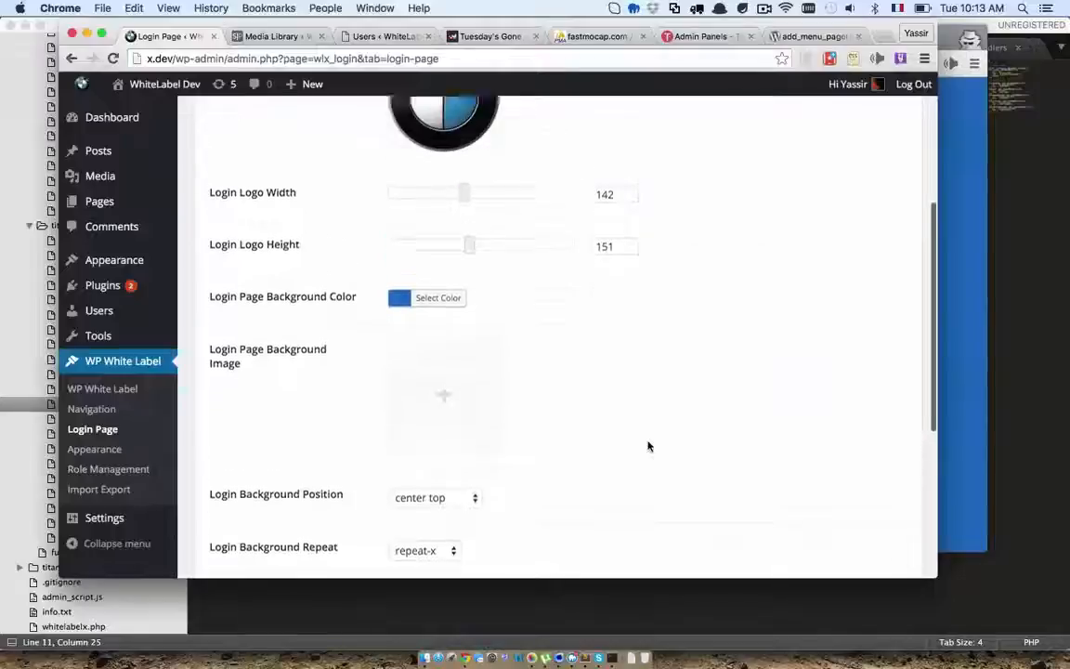
click(441, 311)
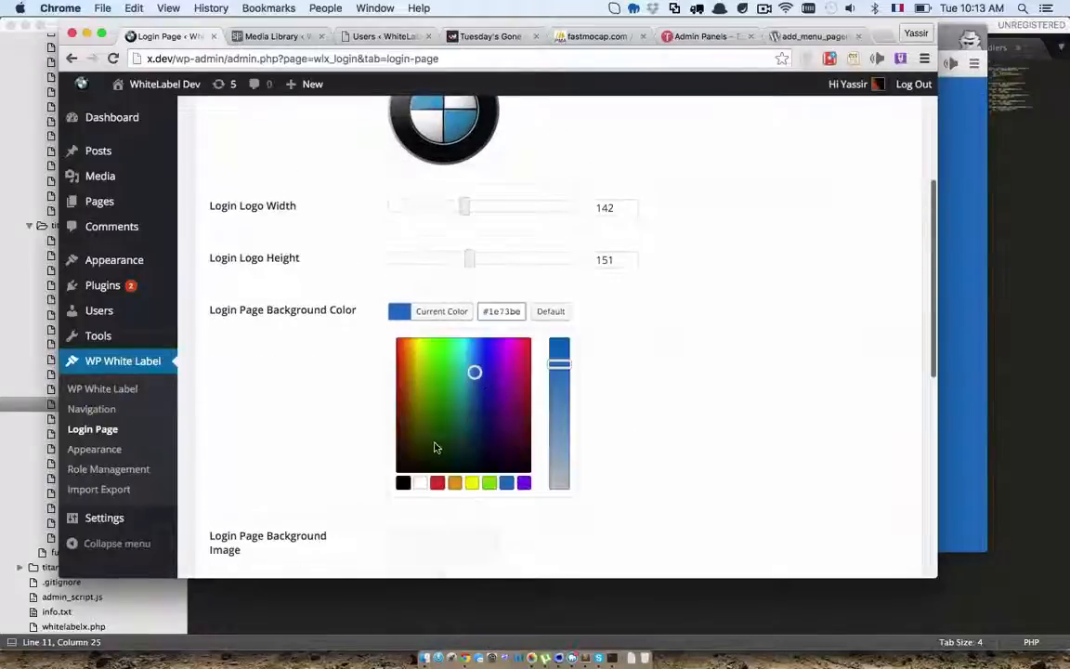
mouse_move(436, 448)
mouse_down()
mouse_move(413, 452)
mouse_move(449, 440)
mouse_move(477, 450)
mouse_up()
click(681, 386)
scroll(683, 386, down, 5)
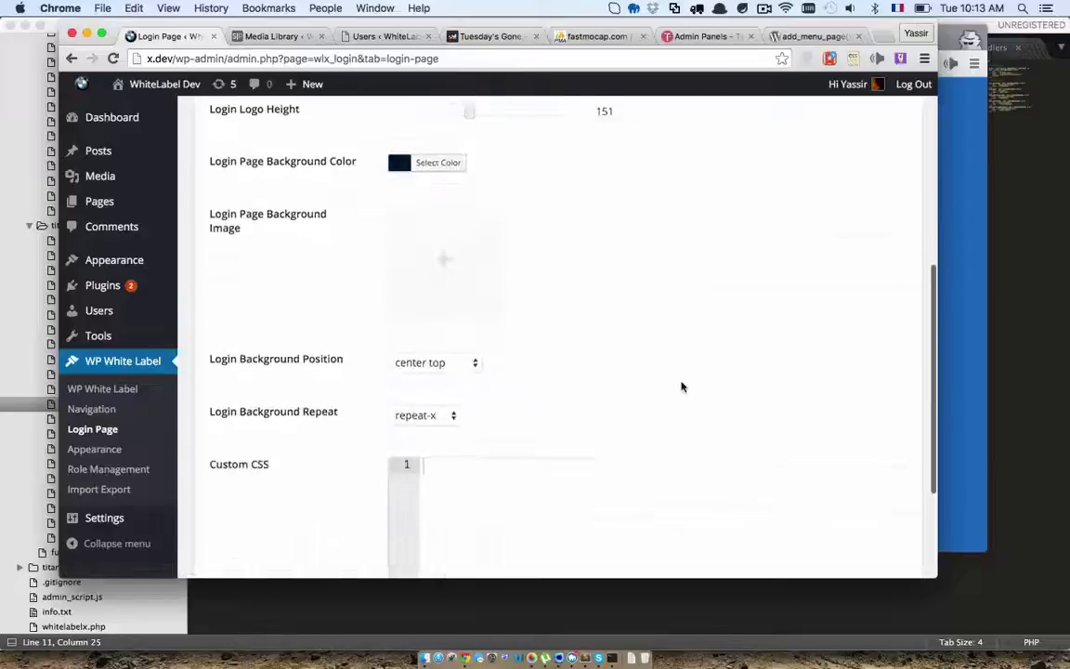
click(276, 495)
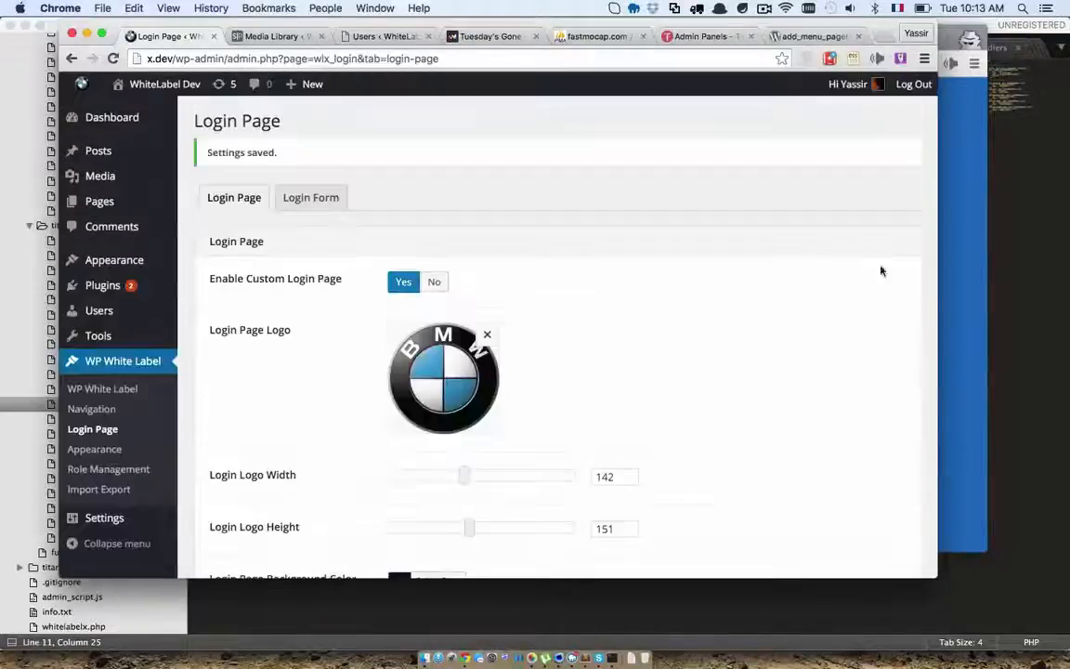
- Reload the incognito login page to check the dark background, and return to the plugin settings
click(985, 325)
key(super+r)
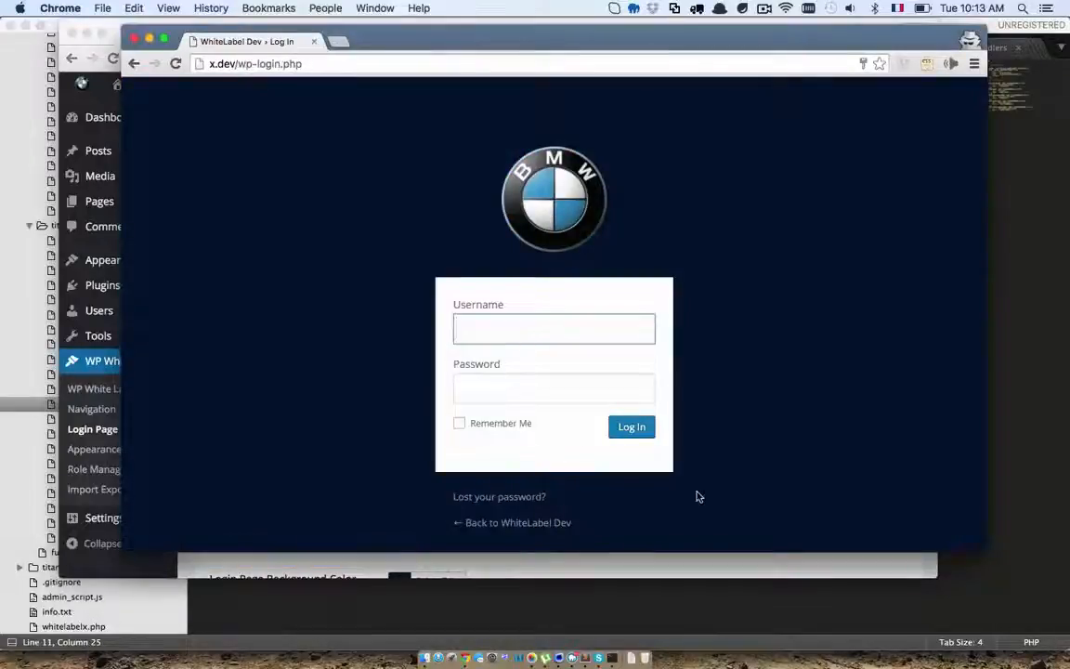
click(684, 572)
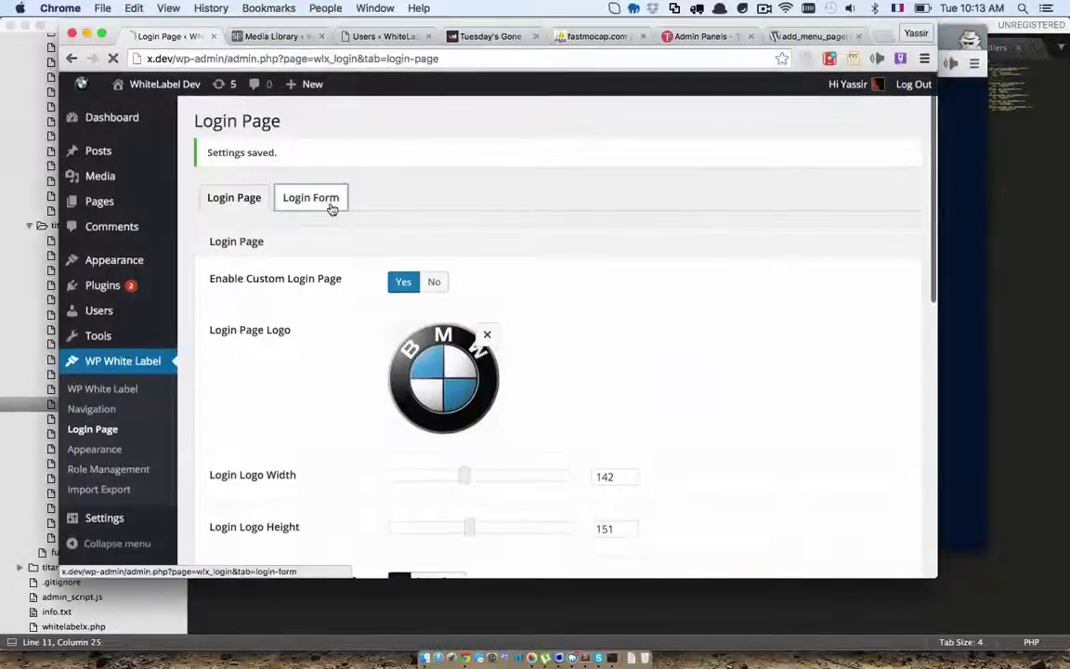
- Open the Login Form settings and enable the custom login form
click(326, 202)
scroll(537, 323, down, 1)
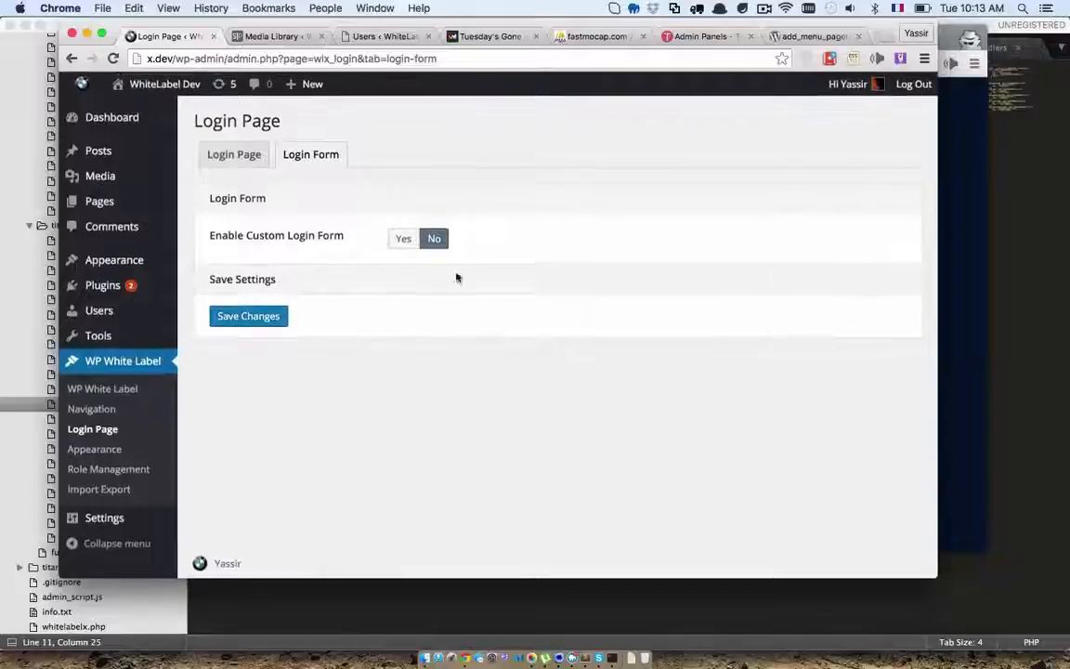
click(433, 243)
scroll(556, 318, down, 3)
- Set the Form Background Color to a pale yellow, starting from the orange preset and reducing its saturation
click(442, 203)
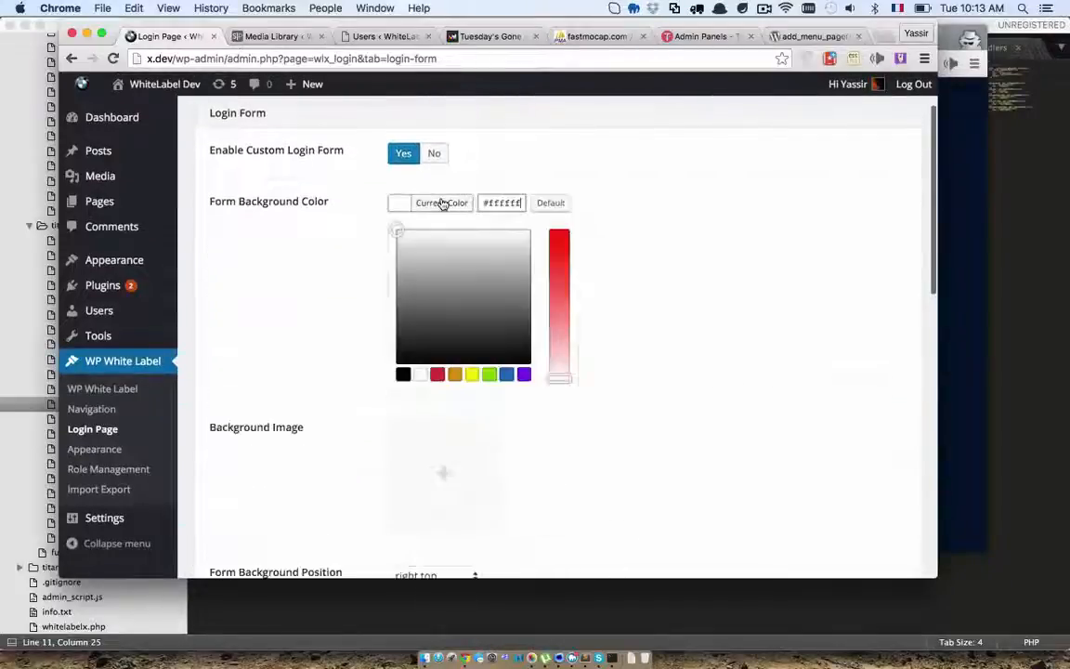
click(455, 374)
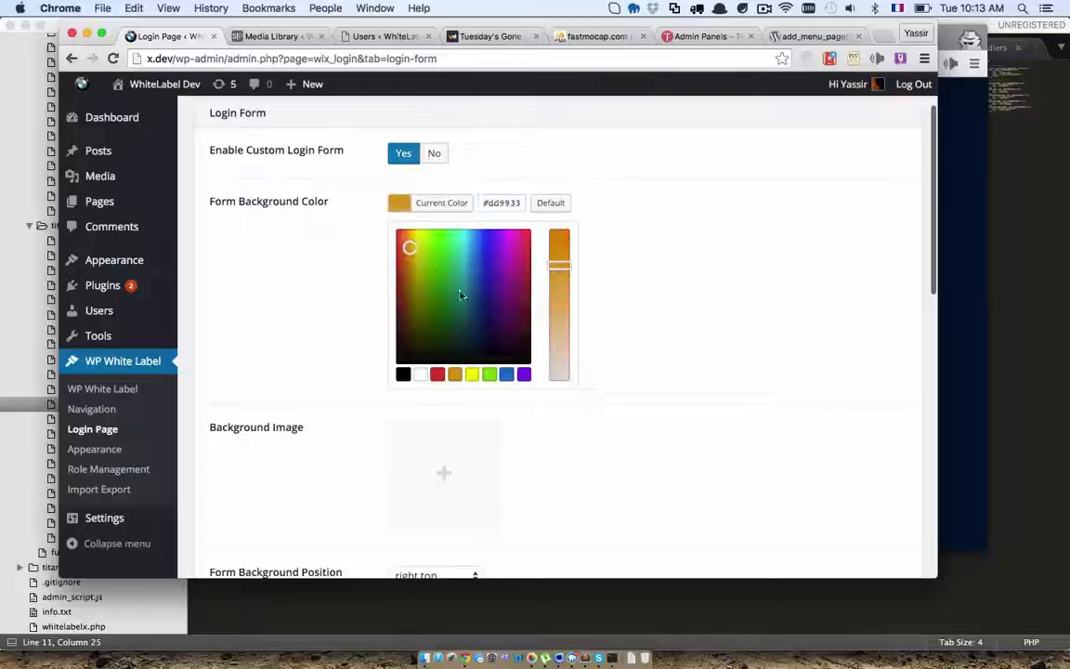
drag(553, 268, 564, 364)
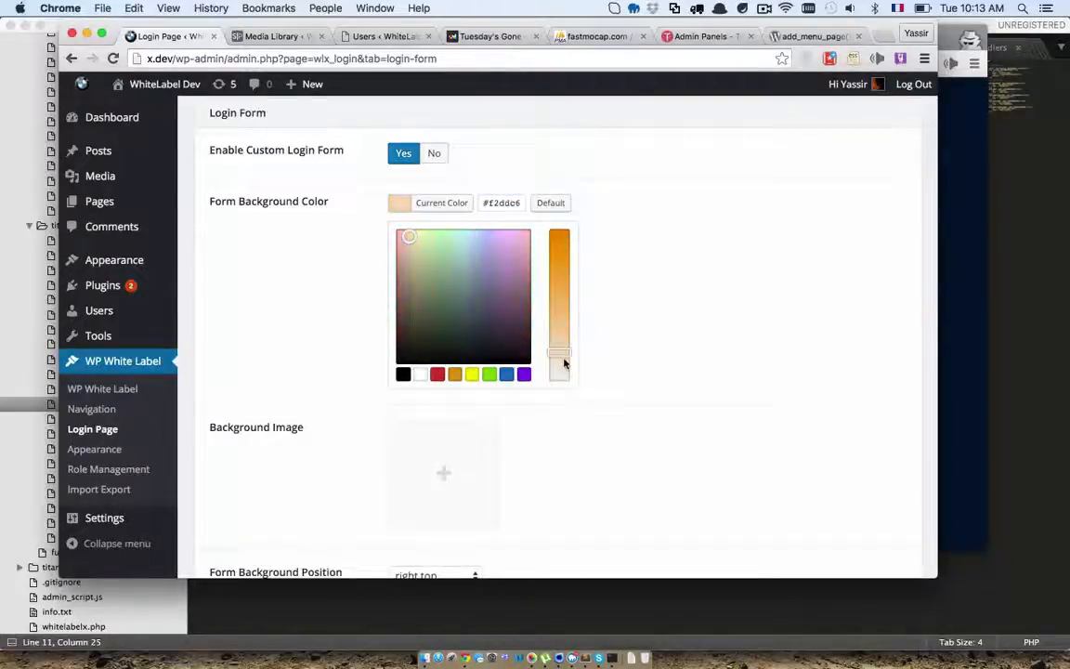
drag(406, 234, 409, 231)
click(600, 243)
- Keep the form background position at right top and raise the Login Form Shadow to 51
scroll(600, 313, down, 2)
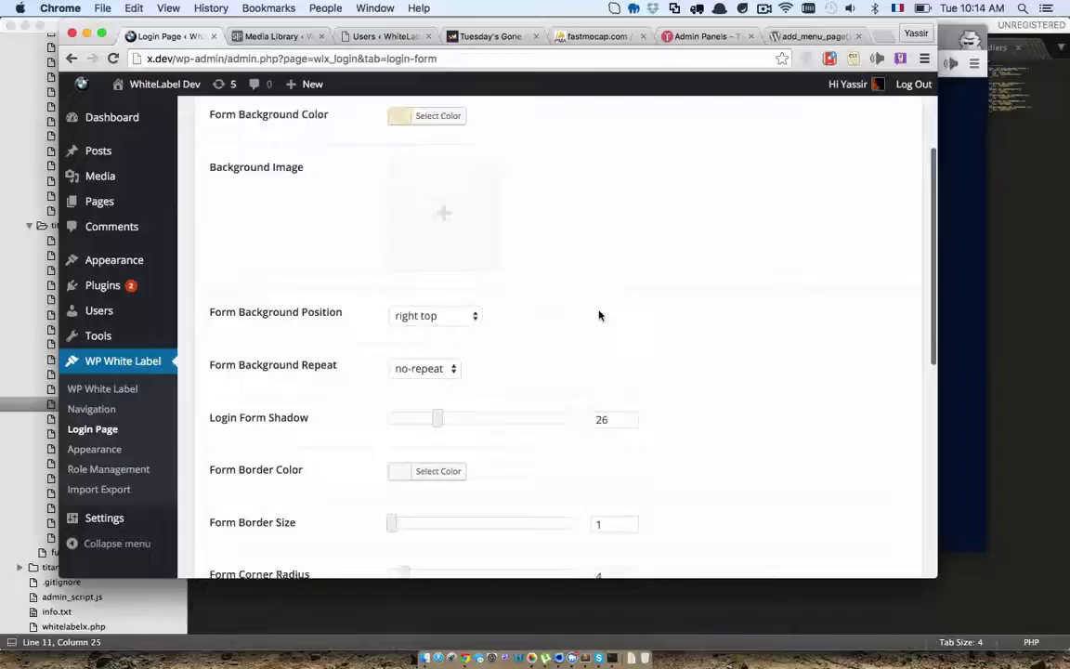
click(470, 303)
click(549, 315)
scroll(552, 313, down, 2)
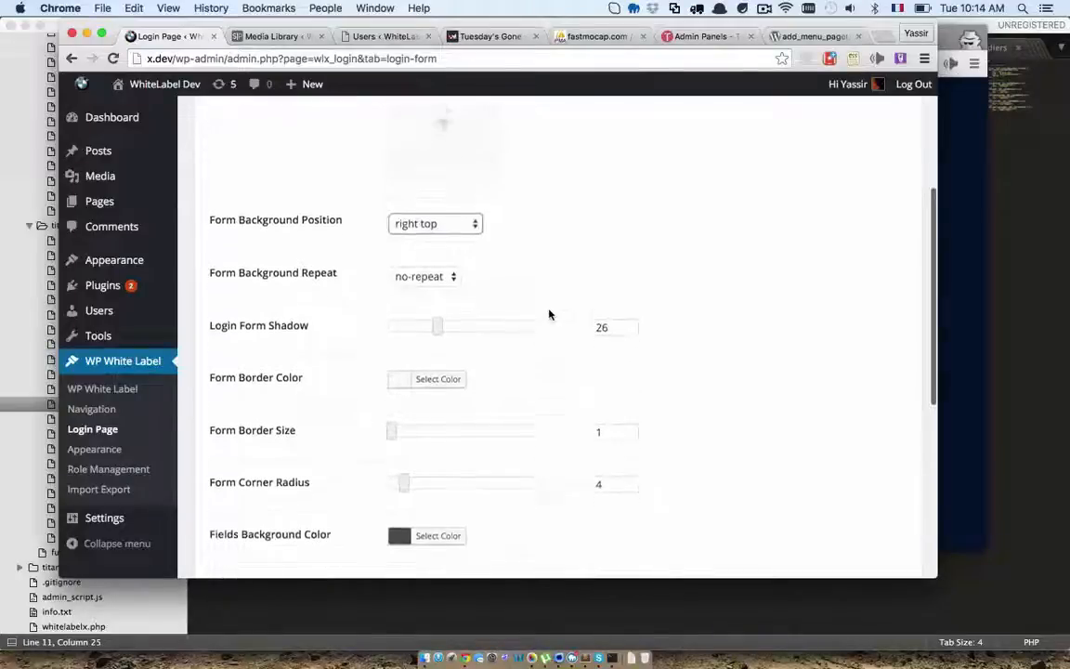
click(462, 303)
scroll(499, 418, down, 2)
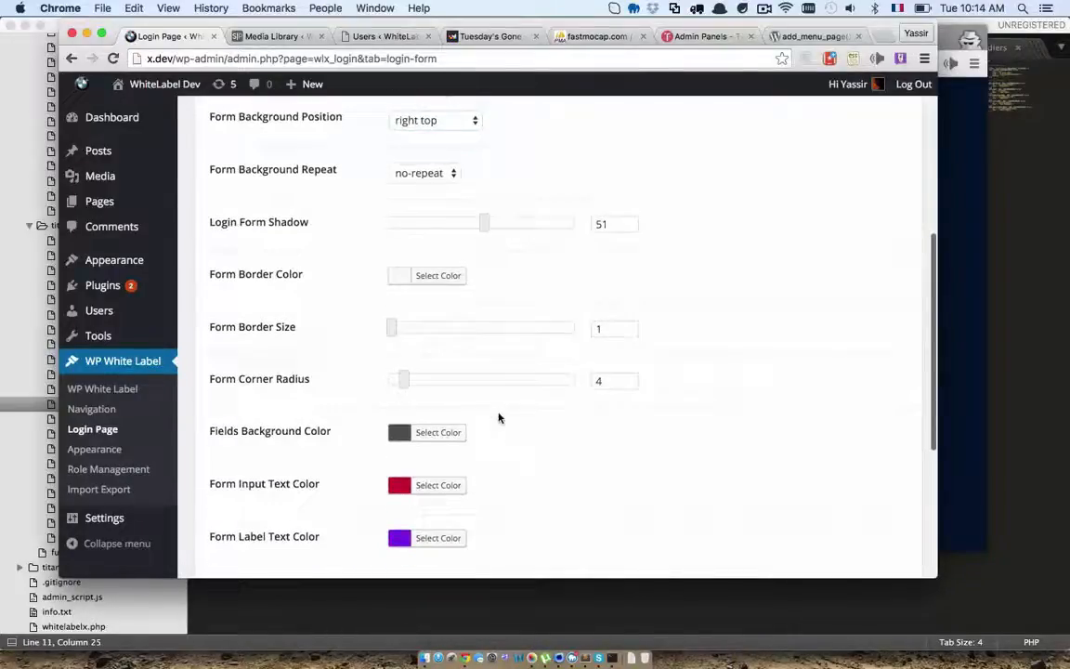
- Leave the Form Border Color empty and set the Form Corner Radius to 18
click(442, 275)
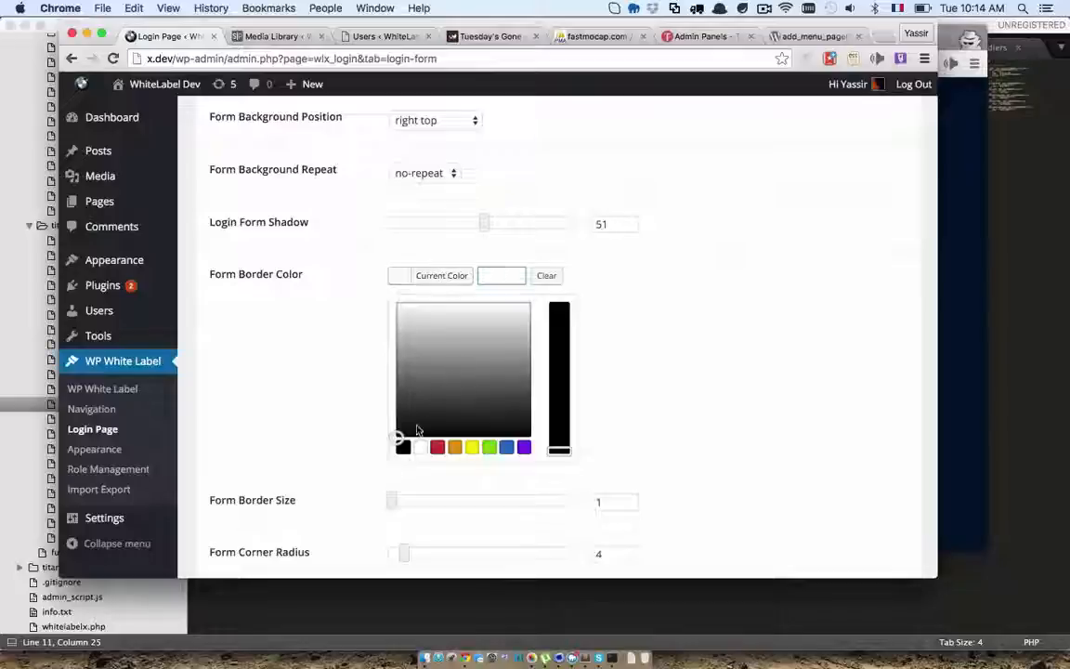
click(653, 364)
scroll(475, 302, down, 2)
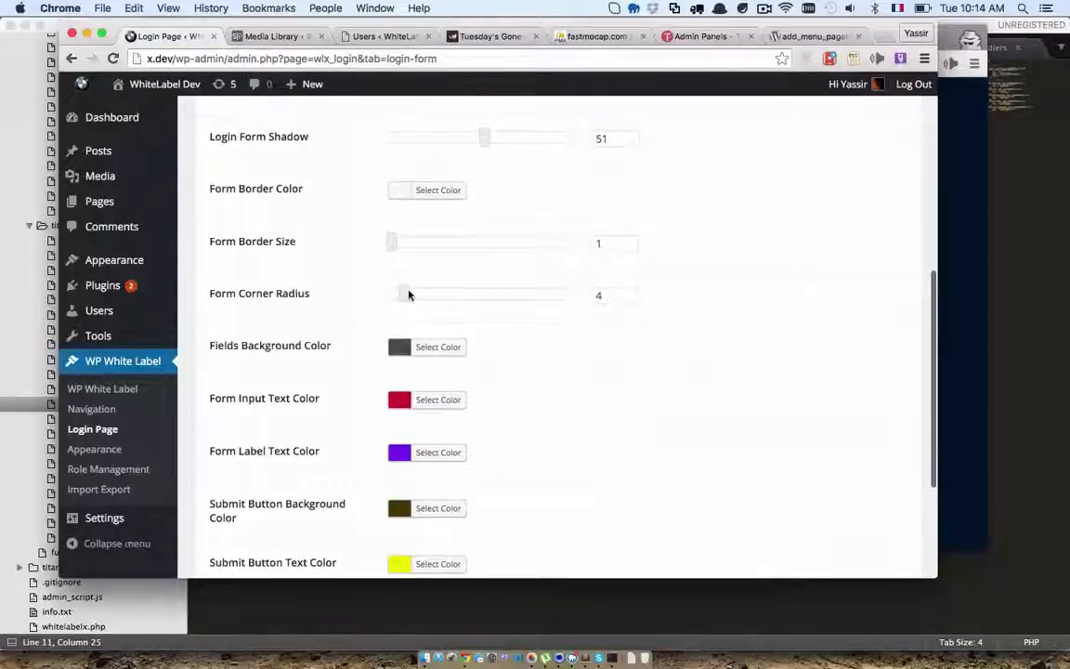
scroll(508, 344, down, 2)
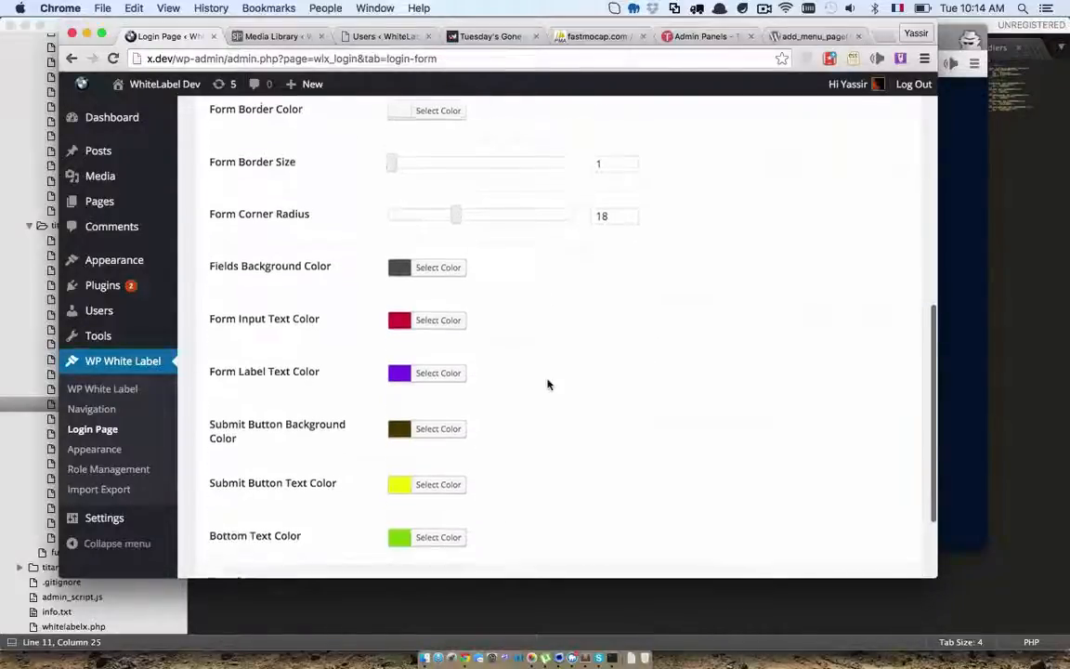
- Clear the Fields Background Color and the Form Input Text Color of the login form
click(454, 268)
key(super+a)
key(BackSpace)
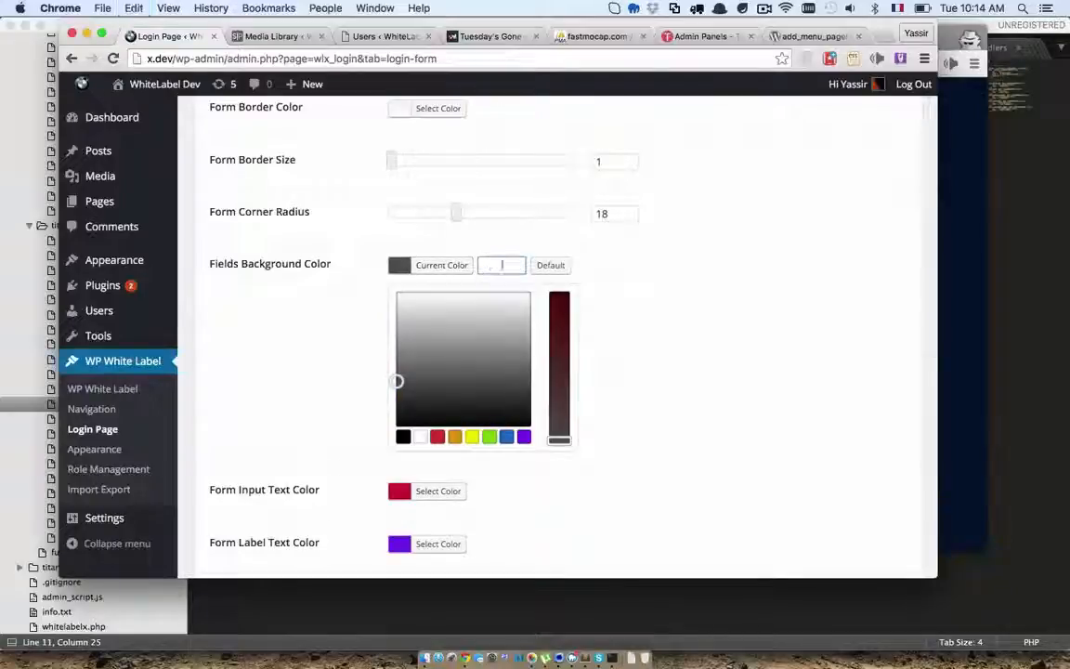
click(459, 491)
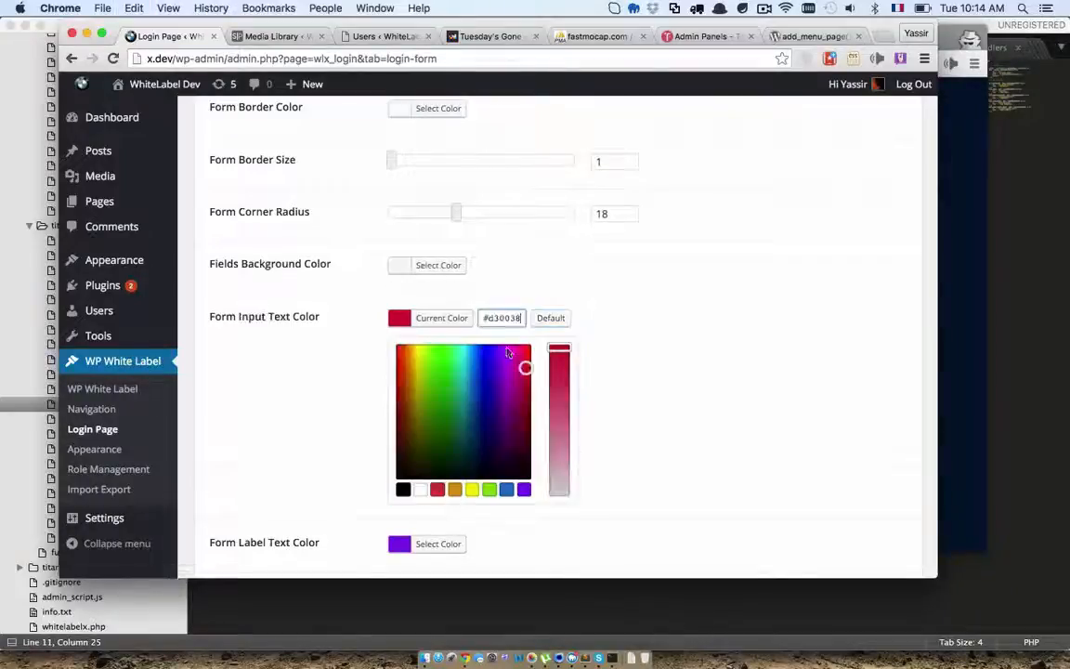
click(613, 352)
scroll(608, 352, down, 3)
- Clear the Submit Button Background Color and the Submit Button Text Color
click(439, 303)
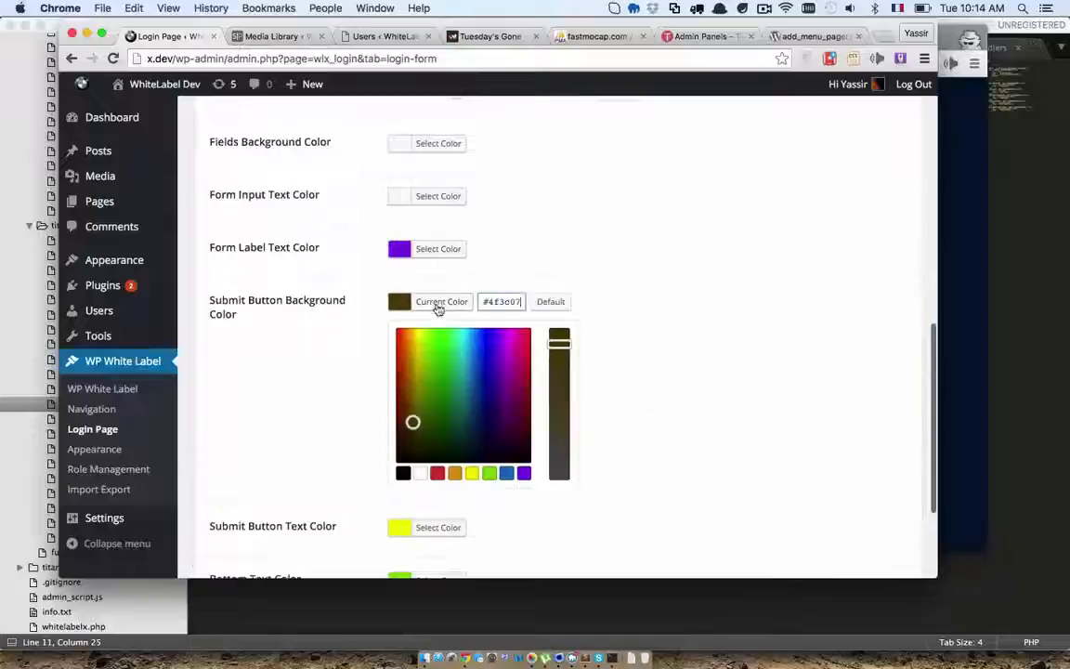
key(super+a)
key(BackSpace)
click(524, 284)
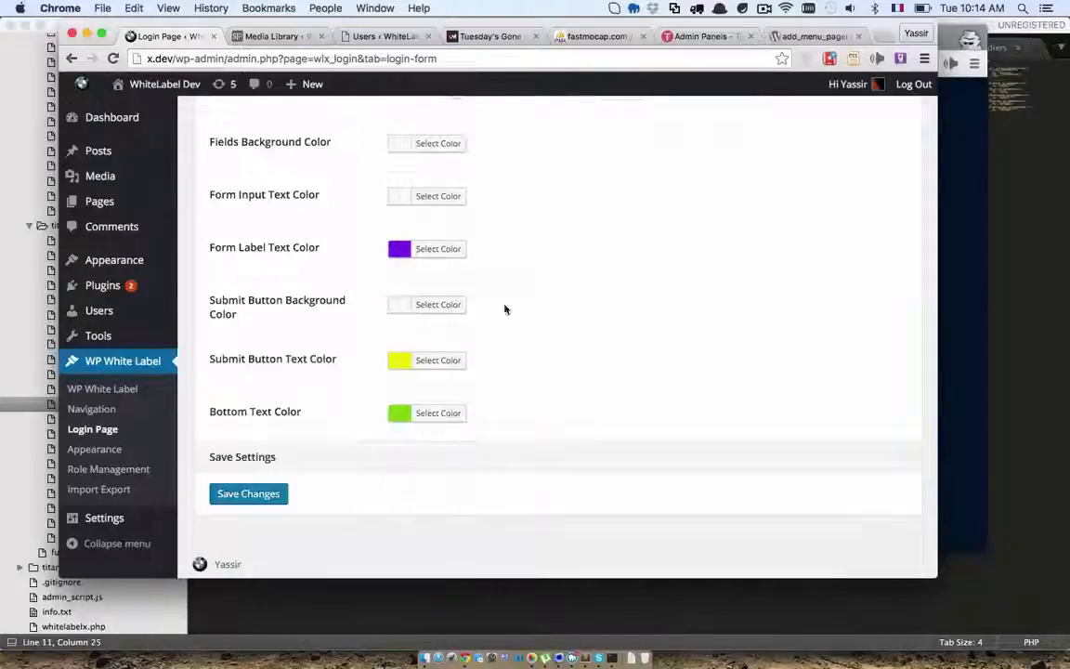
click(458, 356)
click(460, 358)
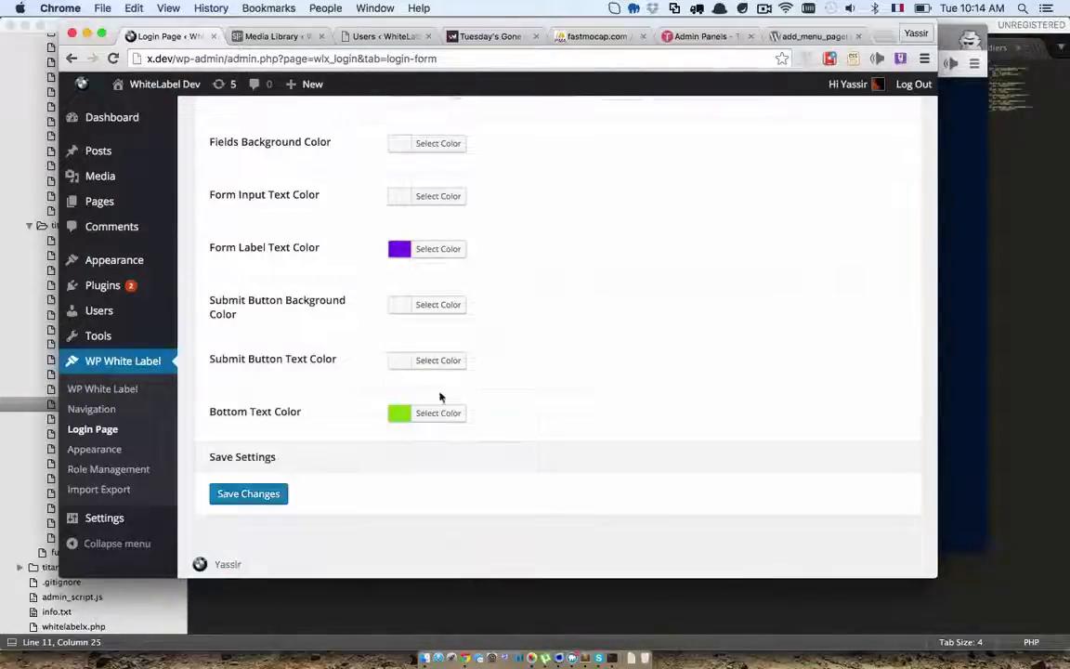
- Clear the Bottom Text Color and the Form Label Text Color
click(442, 412)
click(563, 414)
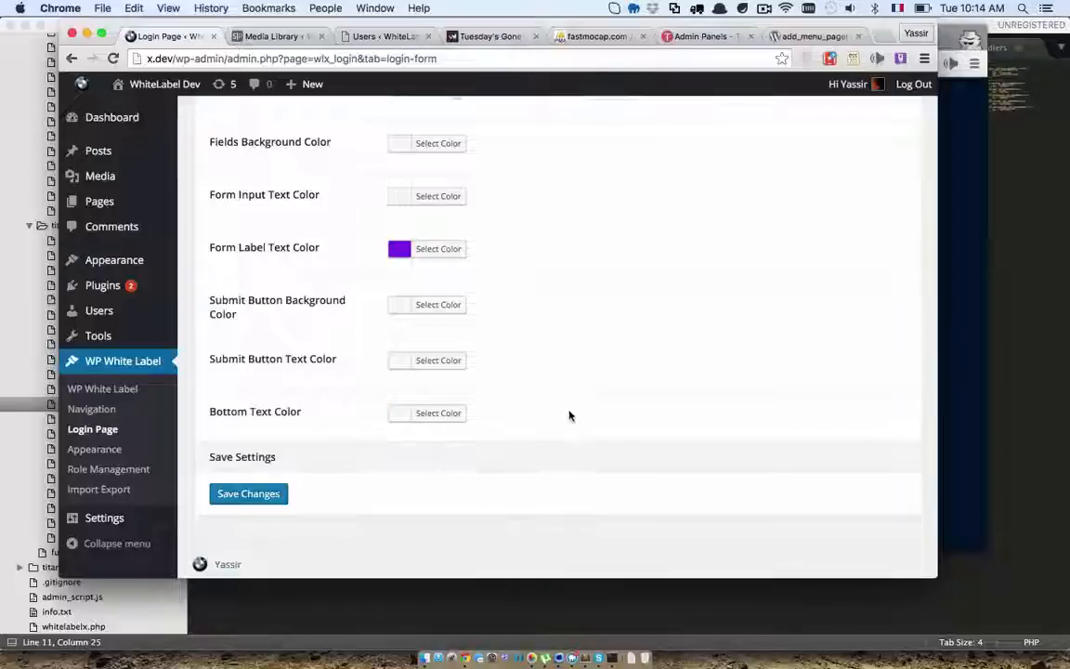
scroll(539, 395, up, 2)
click(448, 296)
key(super+a)
key(BackSpace)
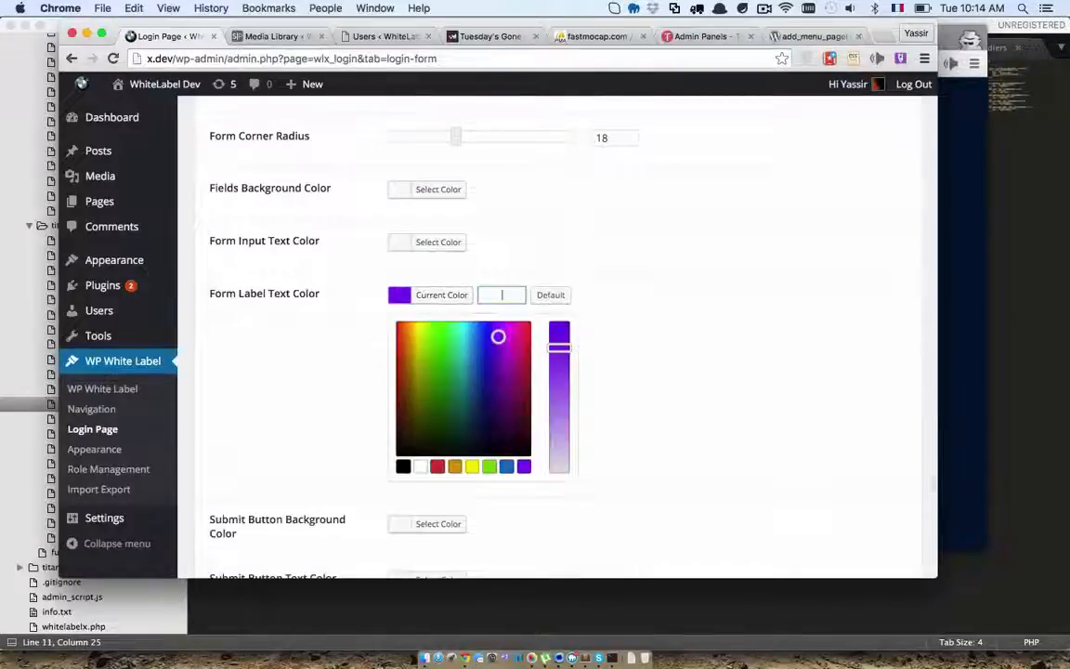
- Set the login form's Bottom Text Color to white and save the login form settings
click(540, 299)
scroll(544, 307, up, 2)
scroll(520, 317, down, 1)
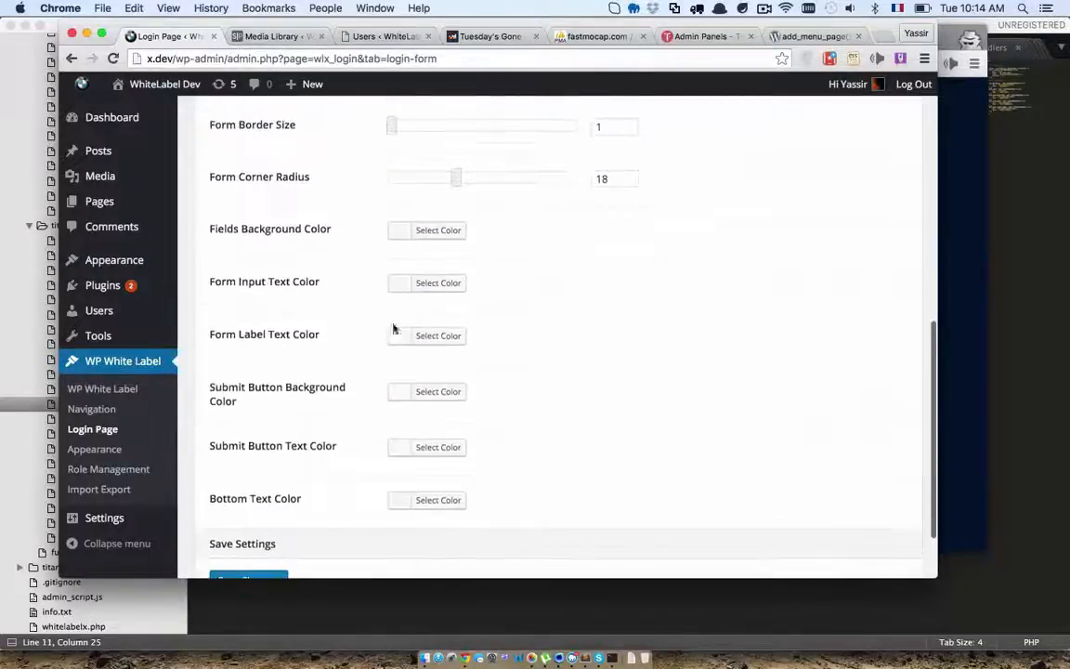
scroll(352, 346, down, 3)
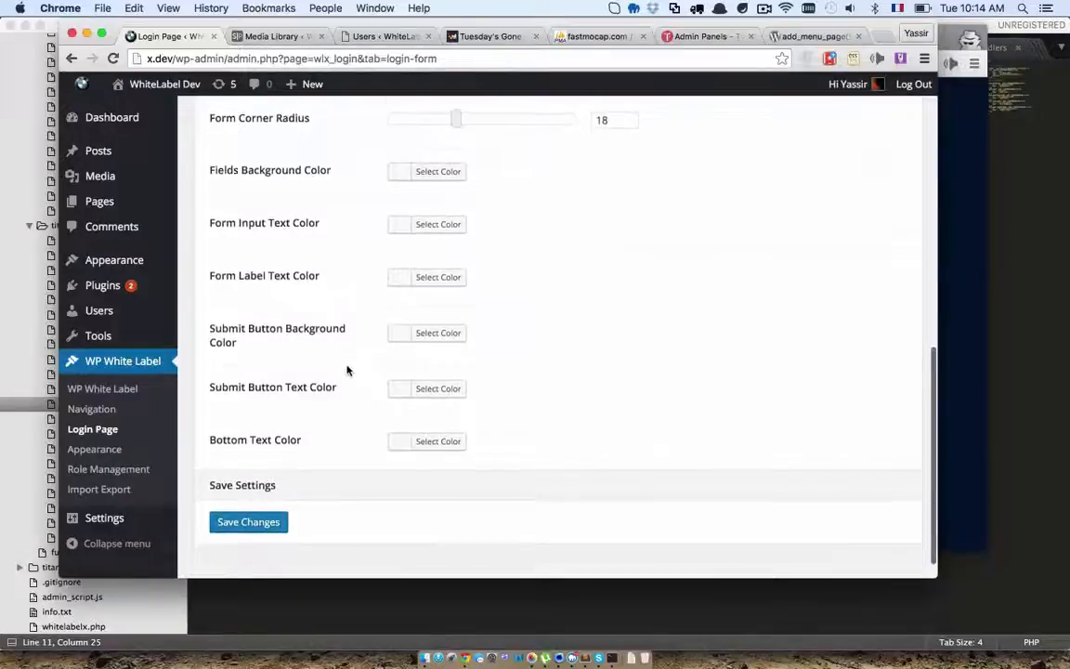
click(428, 441)
scroll(558, 437, down, 3)
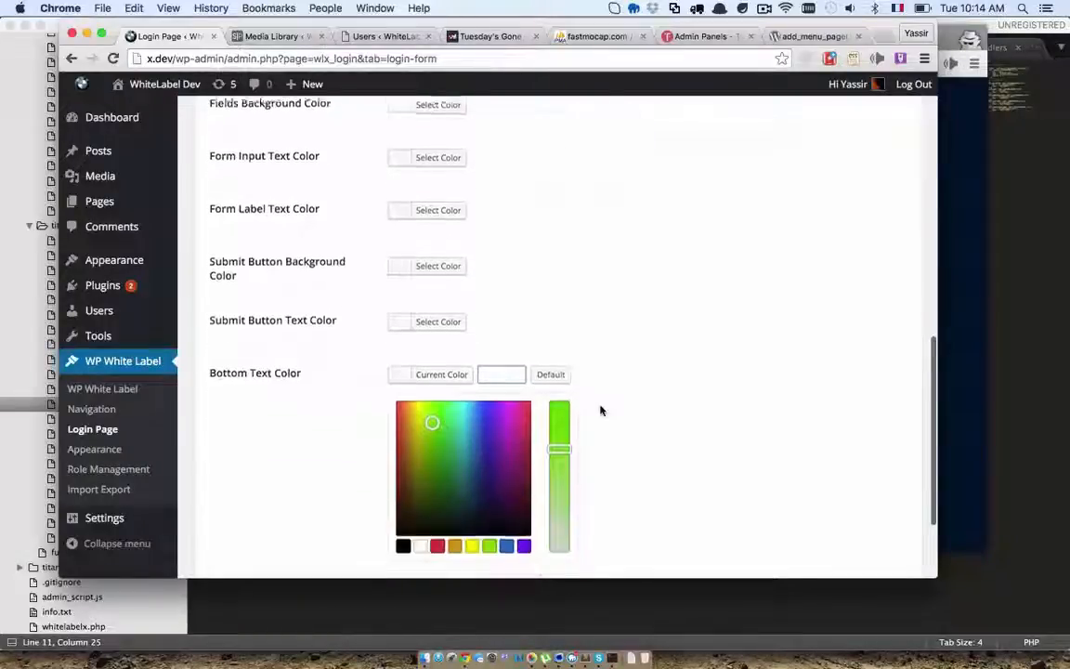
drag(559, 448, 554, 562)
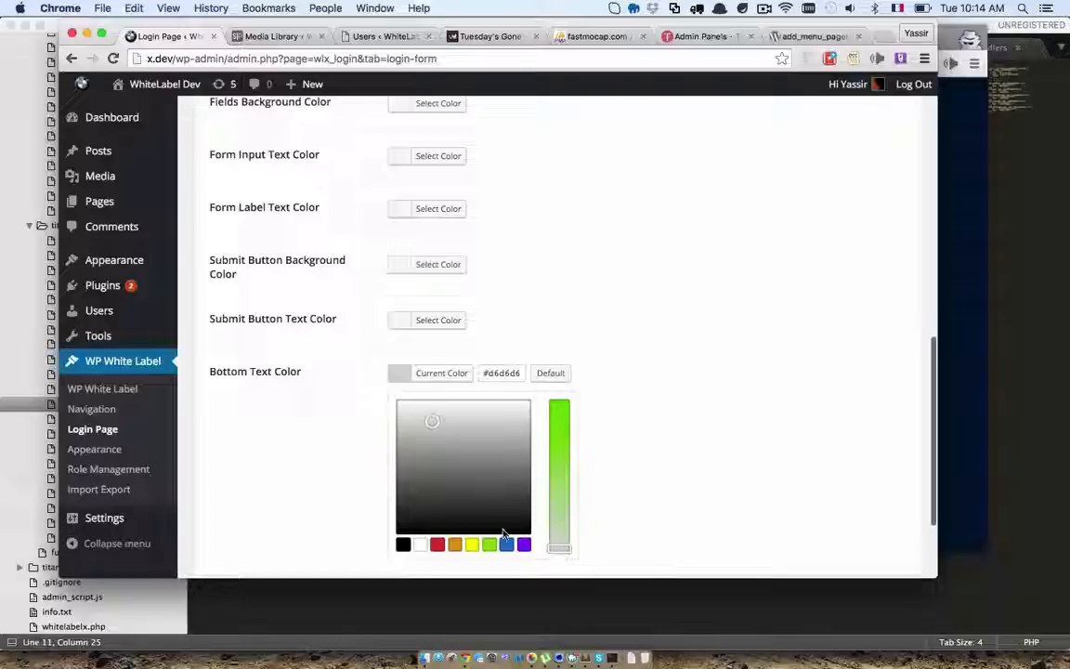
click(683, 370)
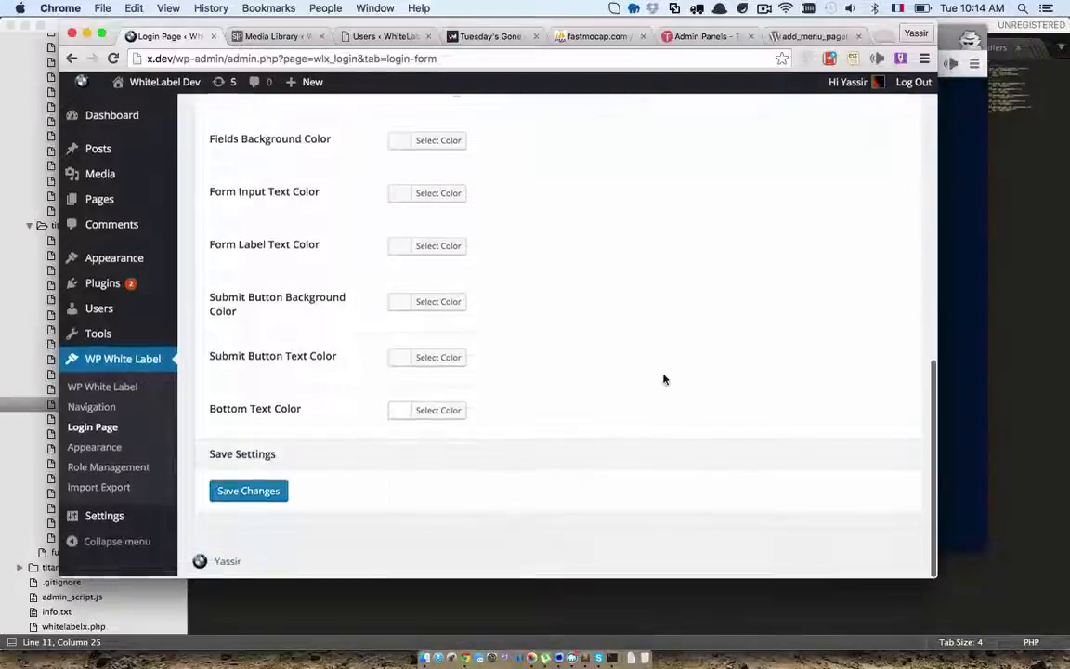
click(257, 493)
- Reload the login page in the incognito window to check the restyled form, and return to the plugin settings
click(973, 241)
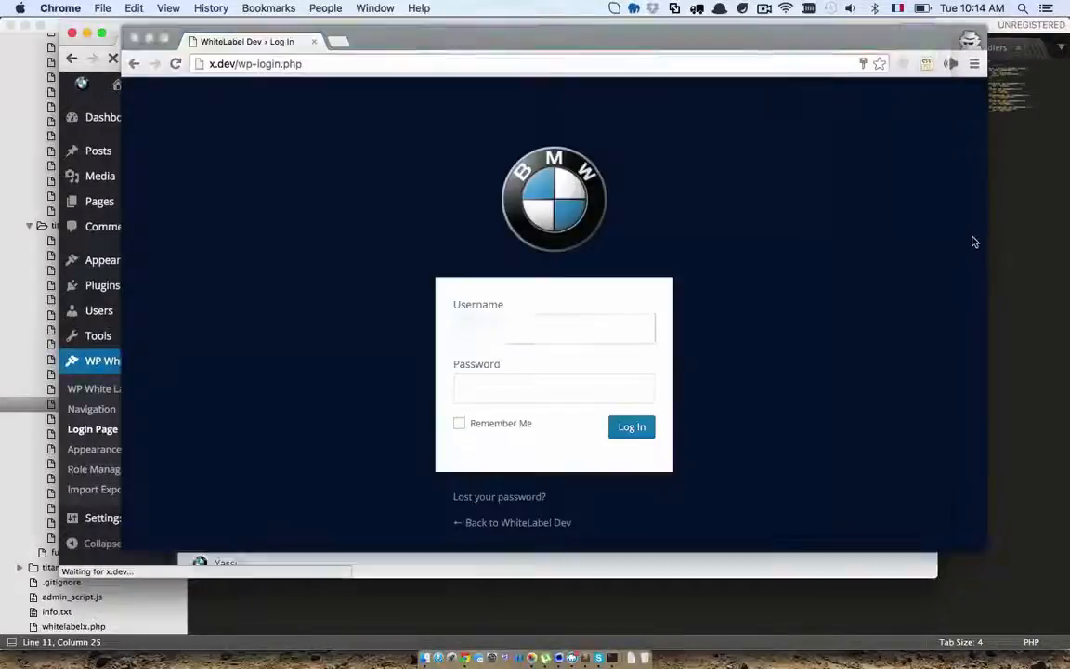
key(super+r)
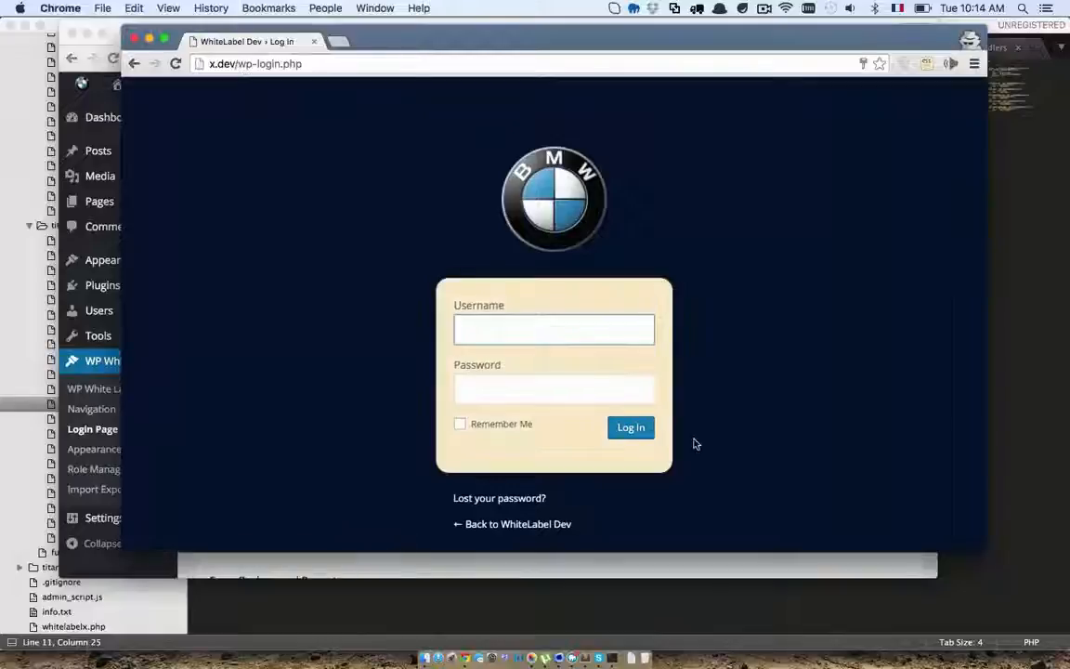
click(704, 566)
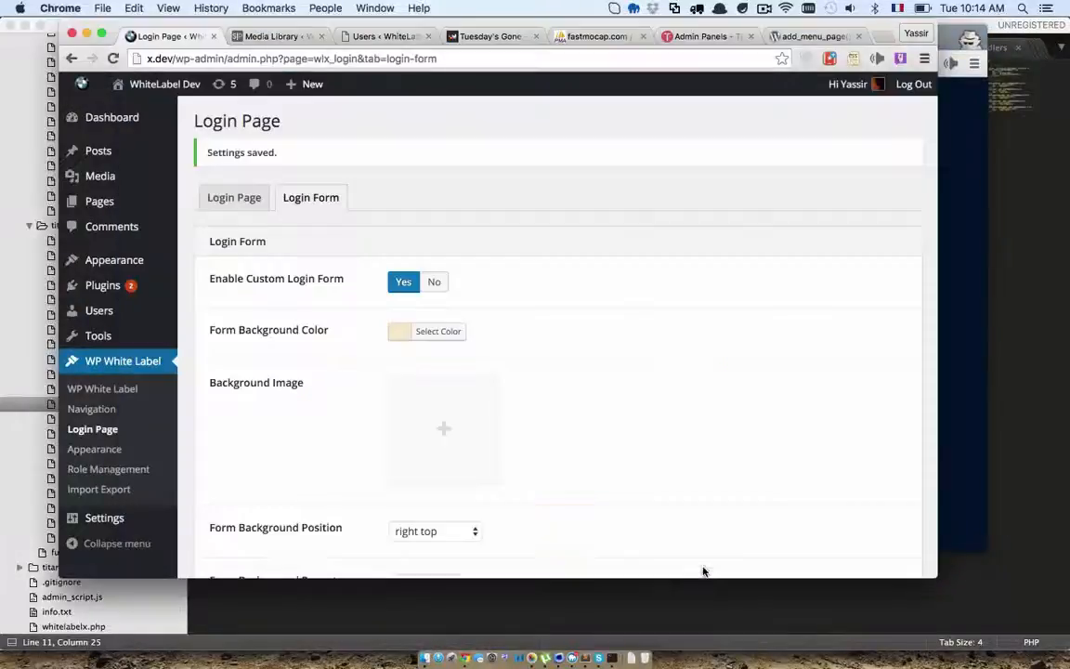
- Enable the admin area theme on WP White Label's Appearance page with its preset colors and save
scroll(660, 420, down, 5)
scroll(660, 420, down, 3)
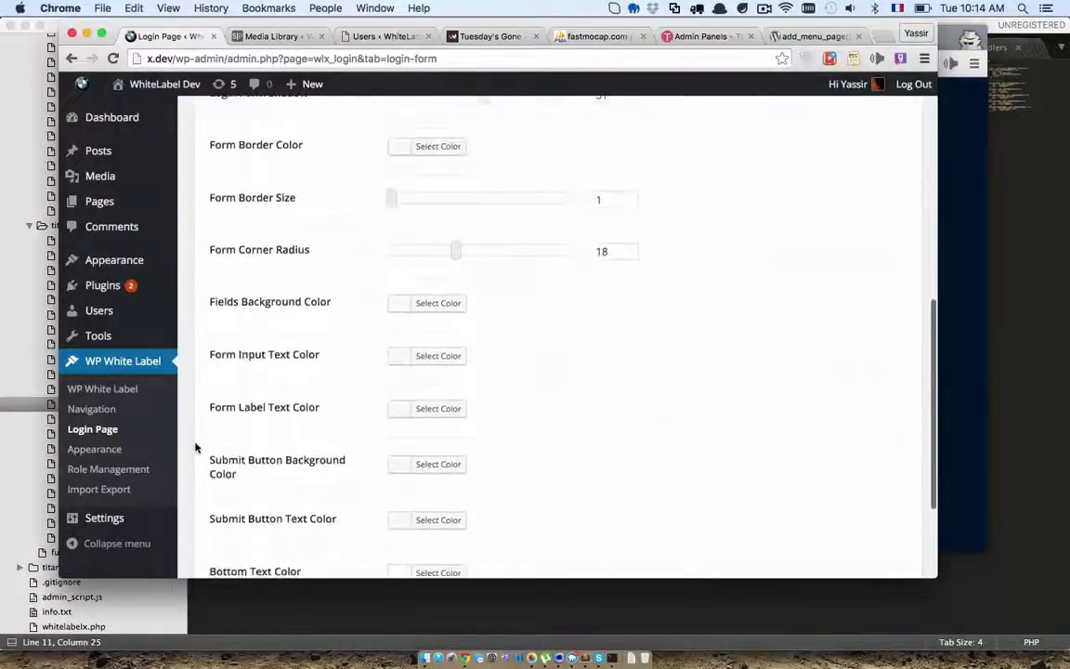
scroll(235, 430, up, 6)
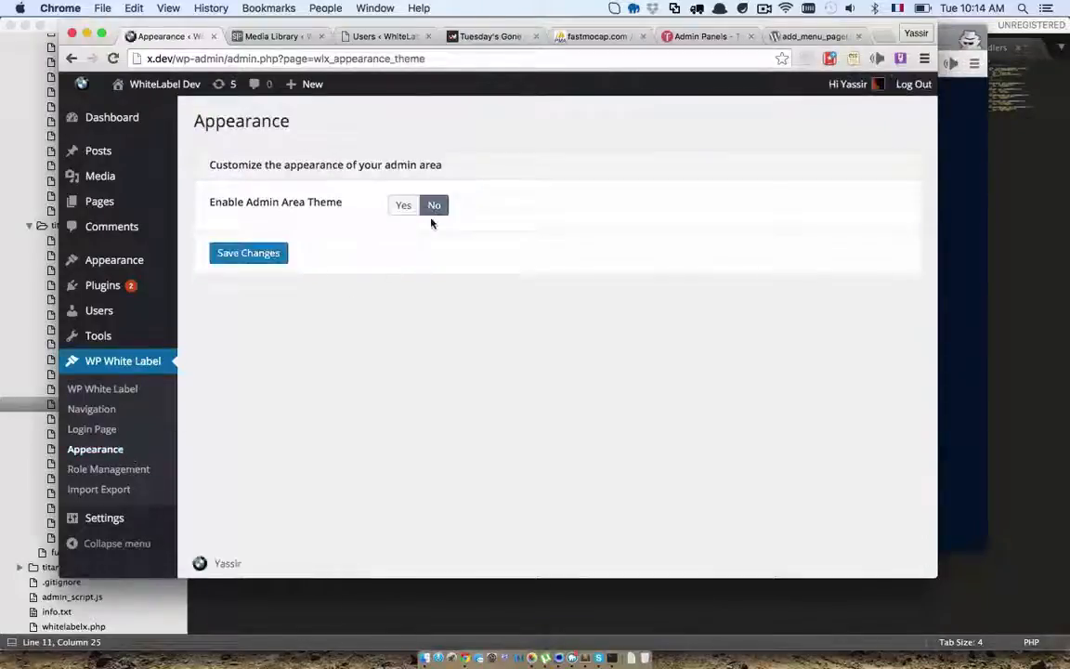
click(409, 204)
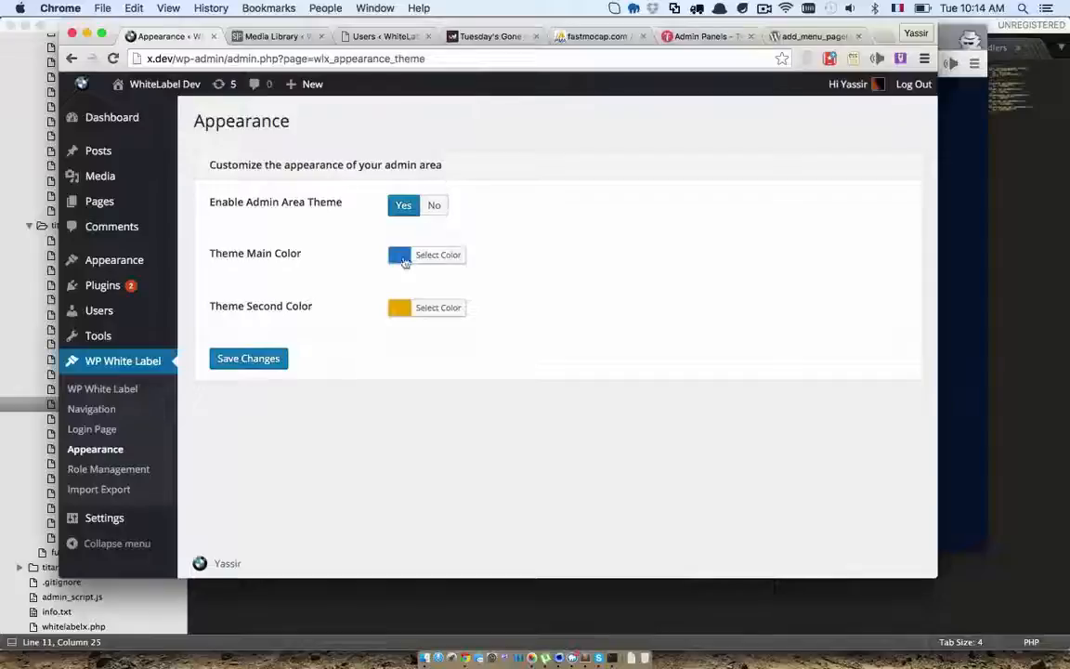
click(266, 357)
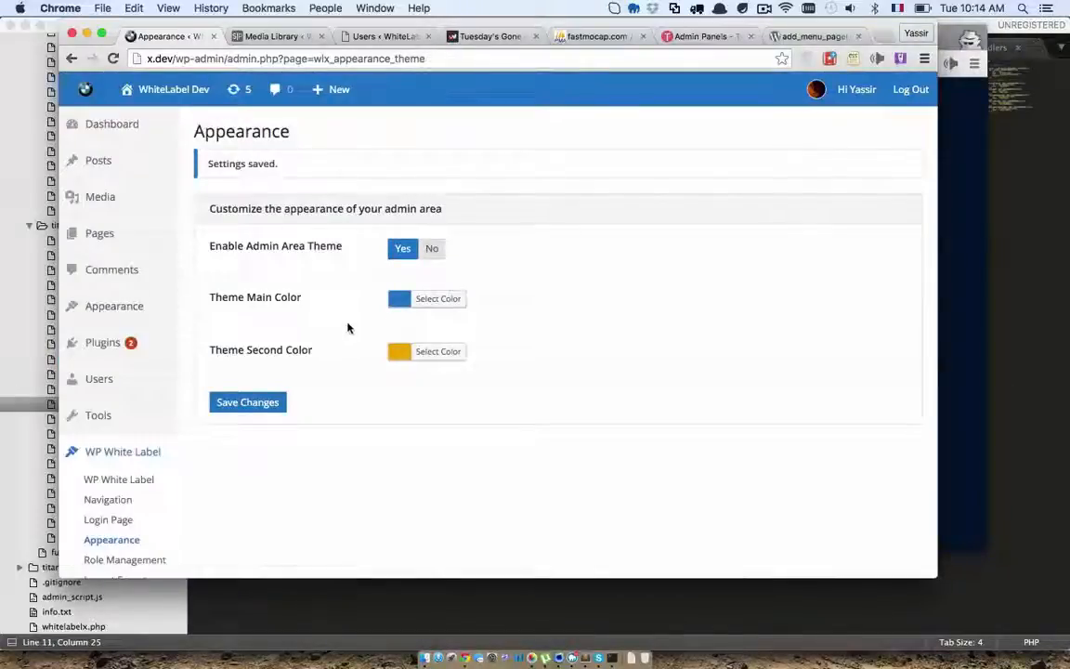
- Set the Theme Main Color to orange #f46a00
click(418, 308)
drag(471, 355, 411, 332)
click(433, 306)
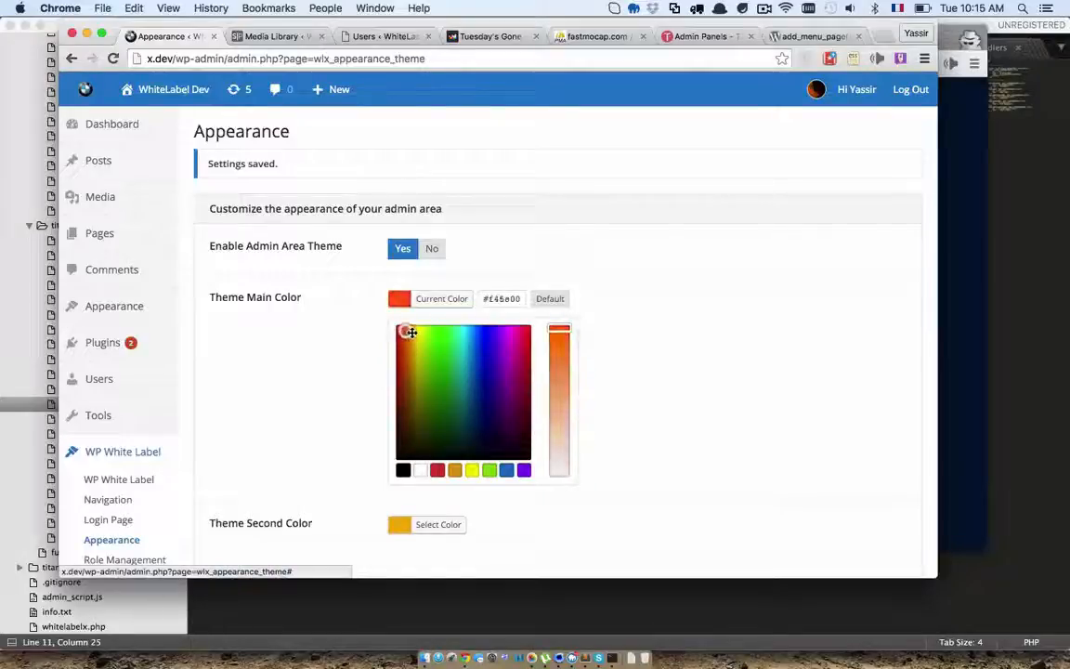
click(662, 322)
- Set the Theme Second Color to a neutral dark grey and save the admin theme
click(446, 352)
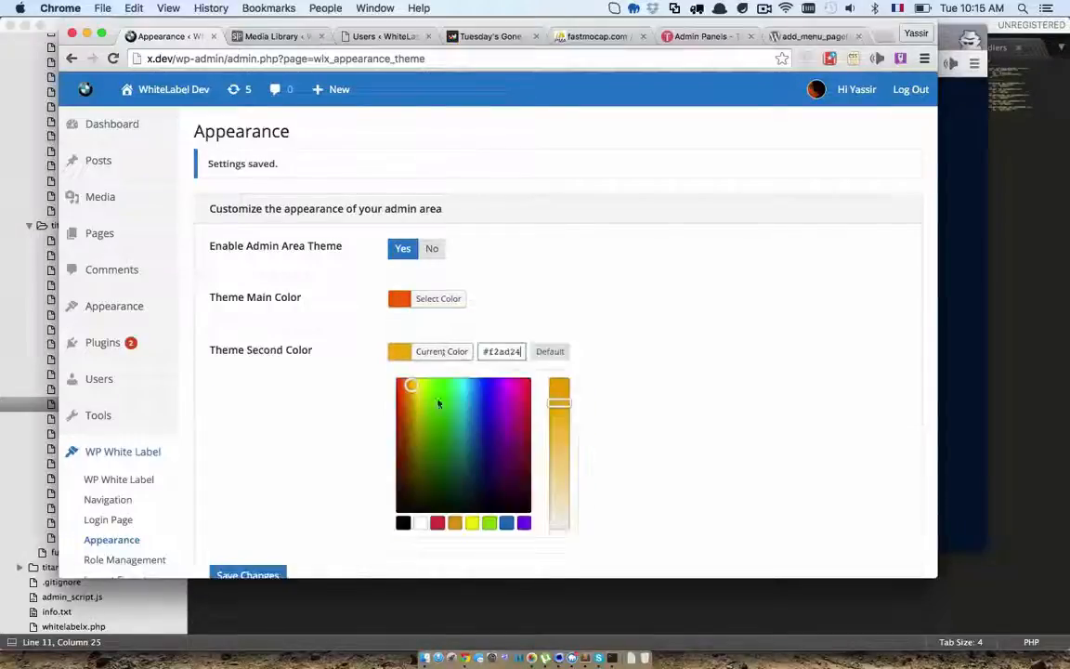
drag(533, 499, 364, 532)
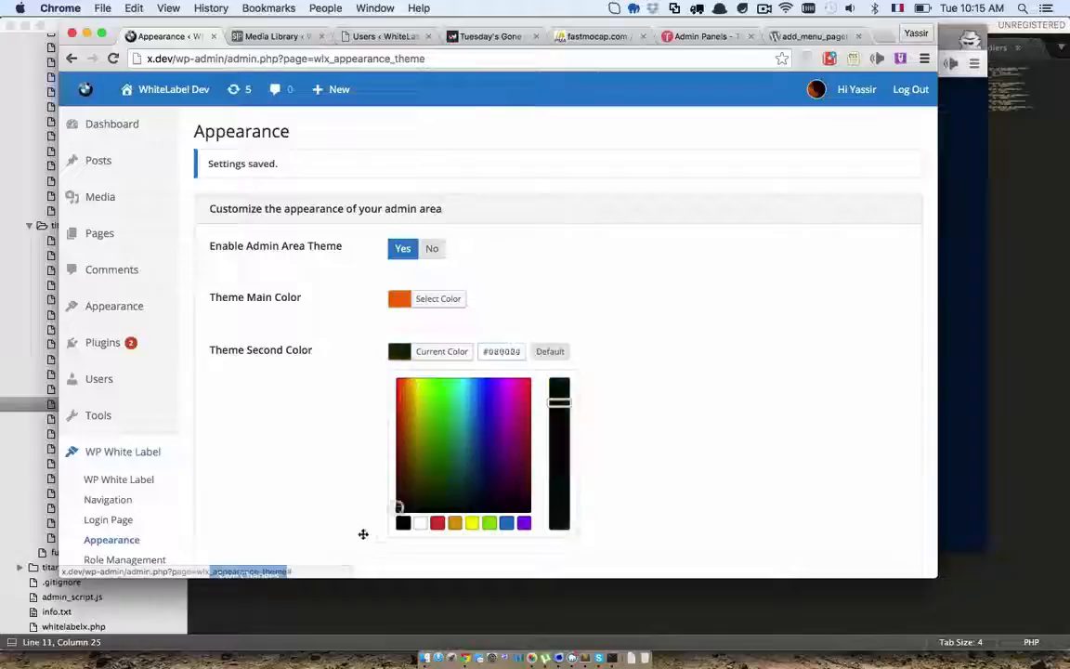
click(459, 360)
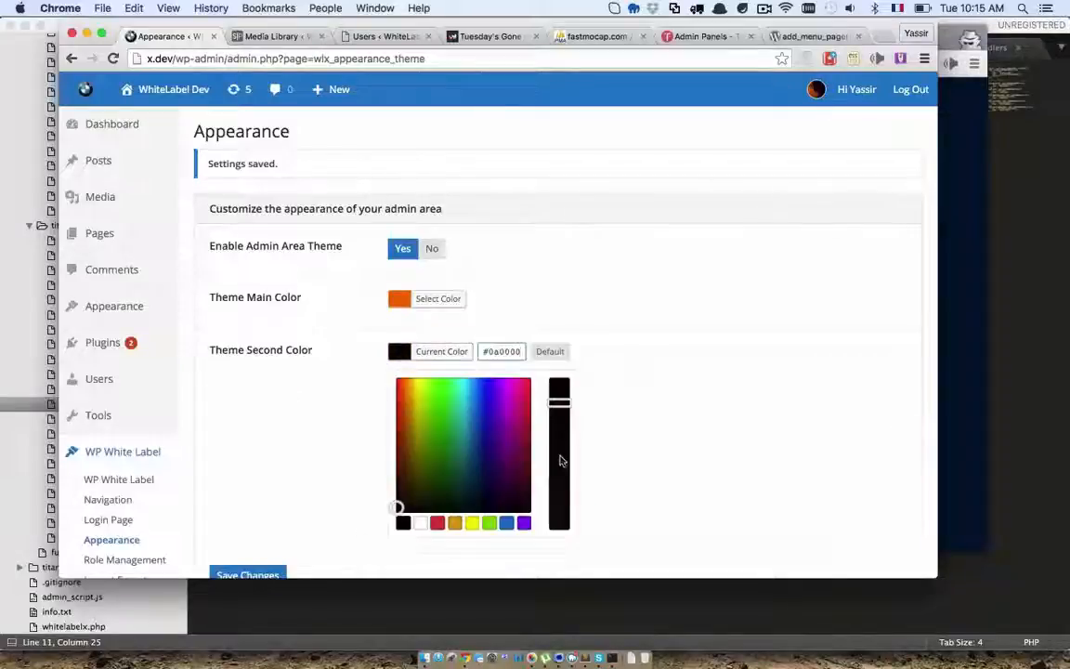
drag(560, 460, 562, 540)
drag(420, 431, 384, 466)
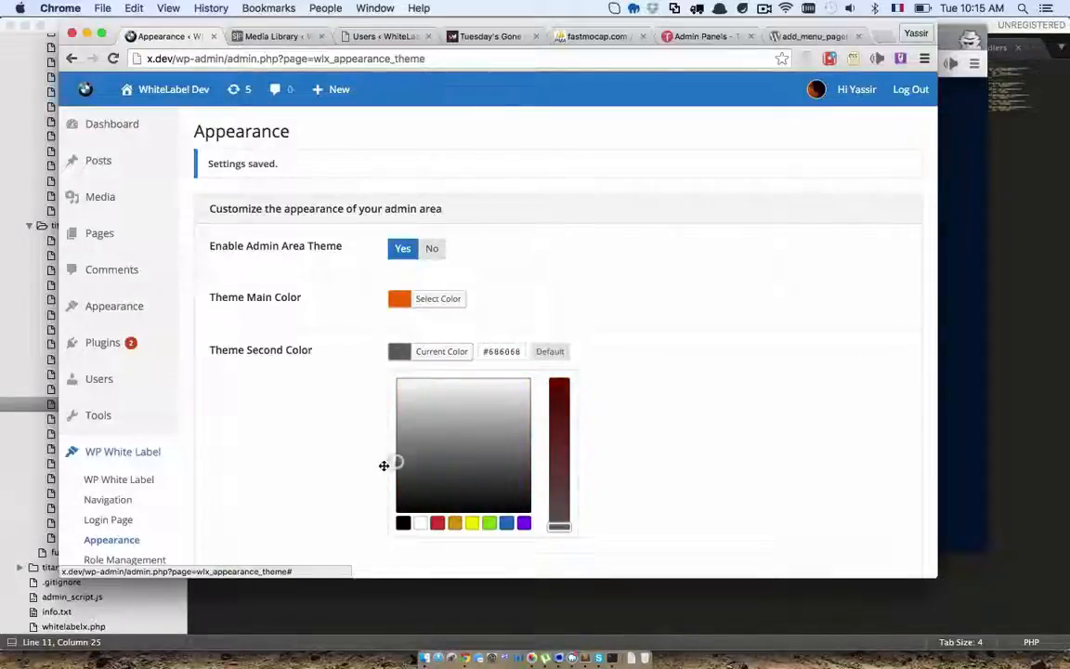
click(380, 467)
click(277, 406)
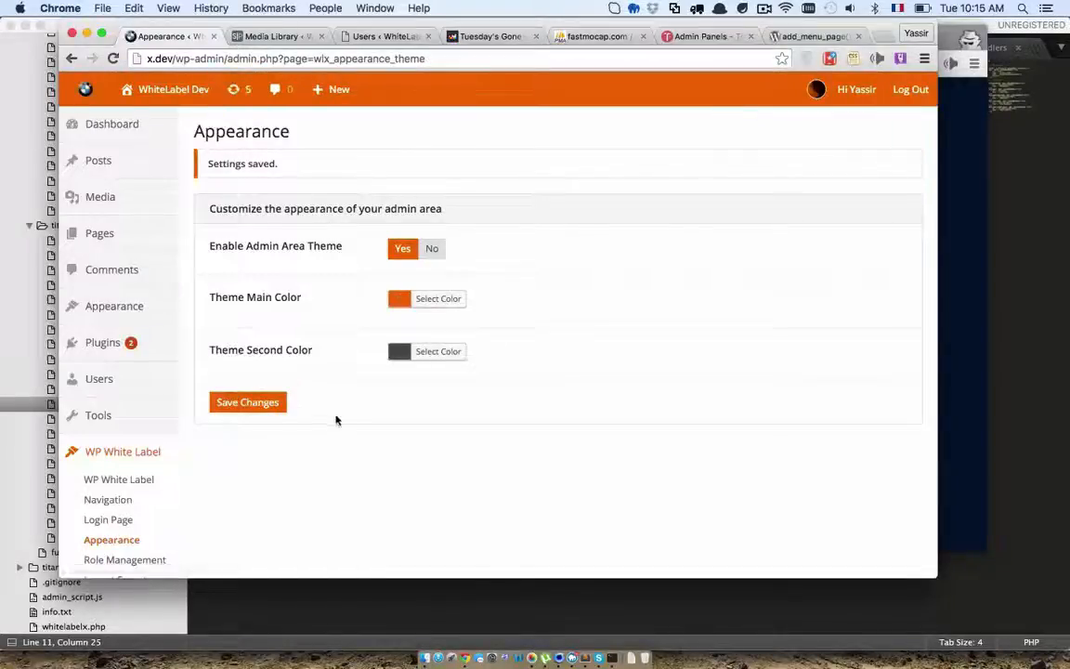
- Soften the Theme Main Color to the lighter orange #f48530 and save the theme
scroll(334, 421, down, 2)
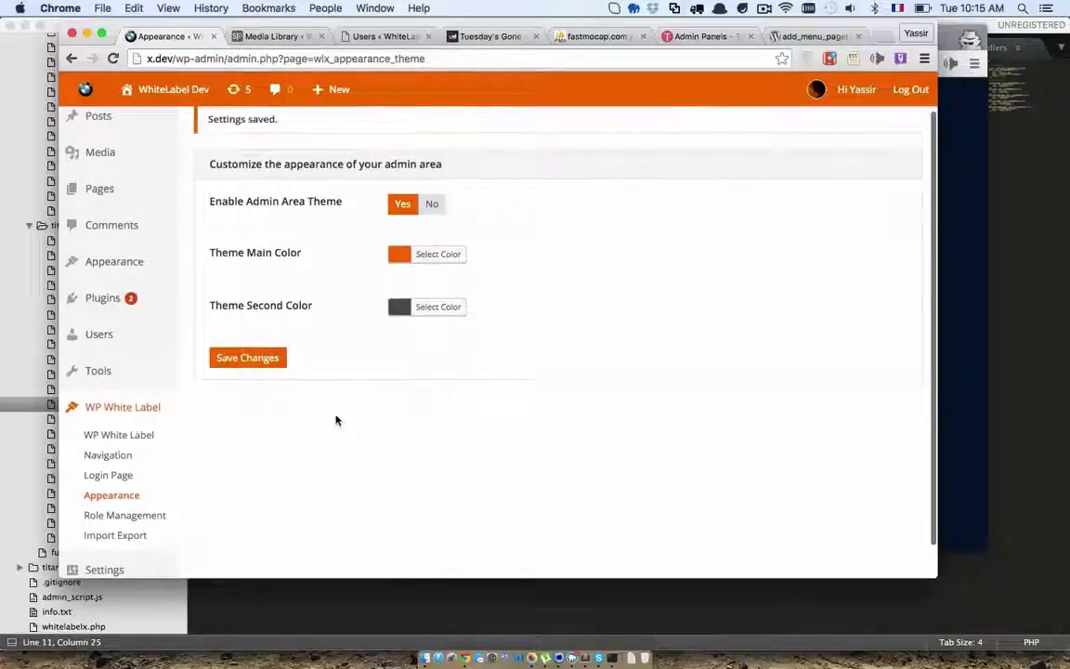
scroll(336, 420, down, 1)
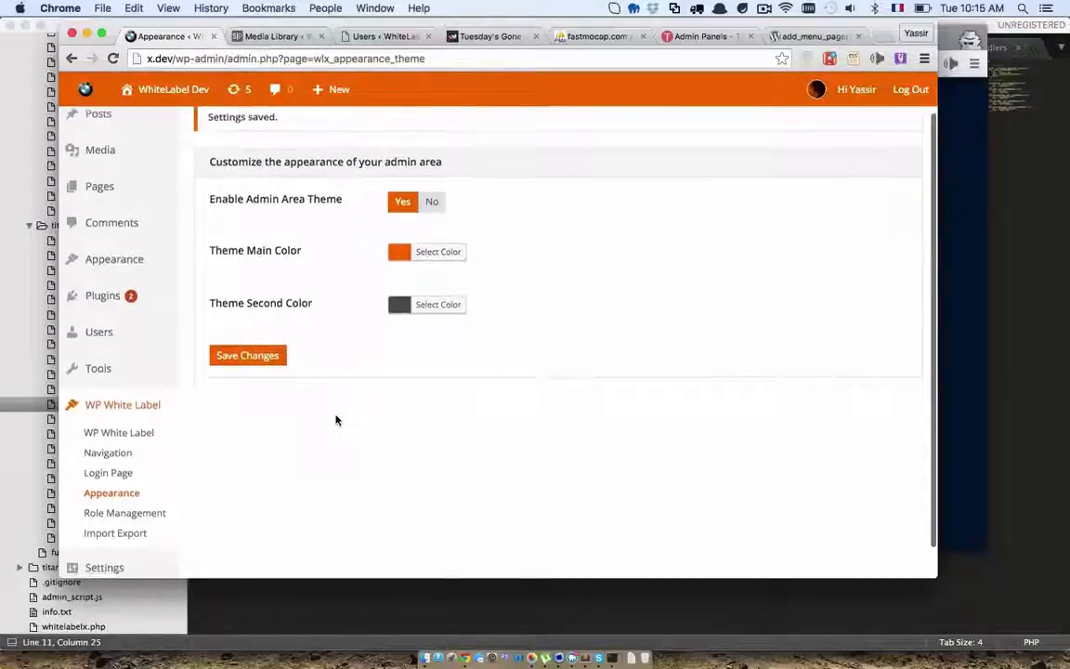
scroll(336, 420, up, 1)
click(412, 261)
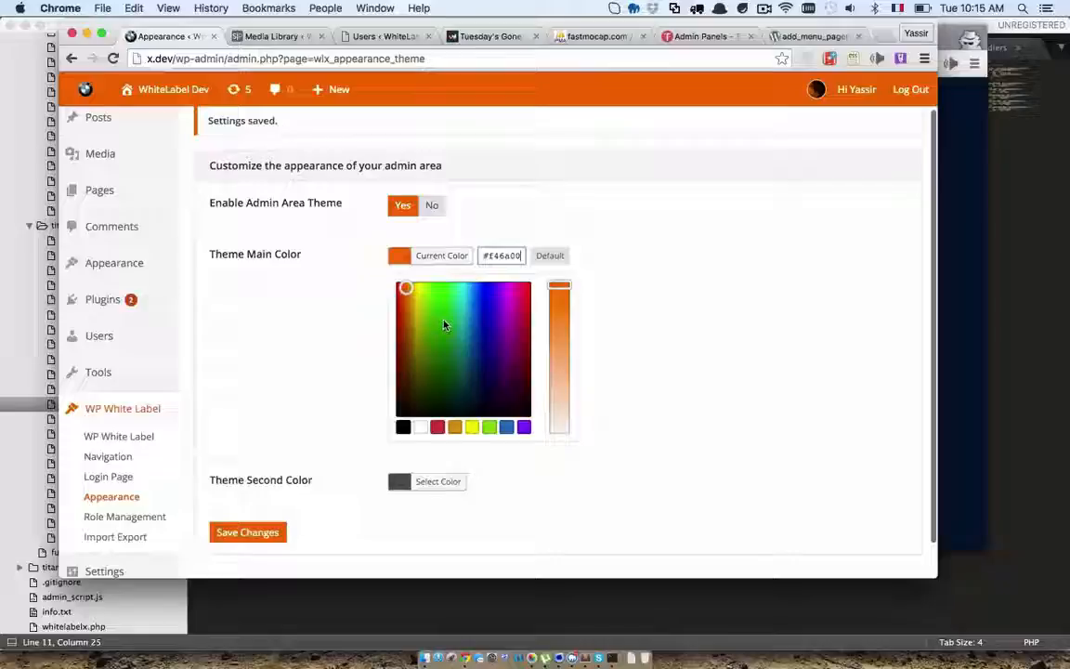
mouse_move(559, 332)
mouse_down()
mouse_move(557, 367)
mouse_move(566, 323)
mouse_up()
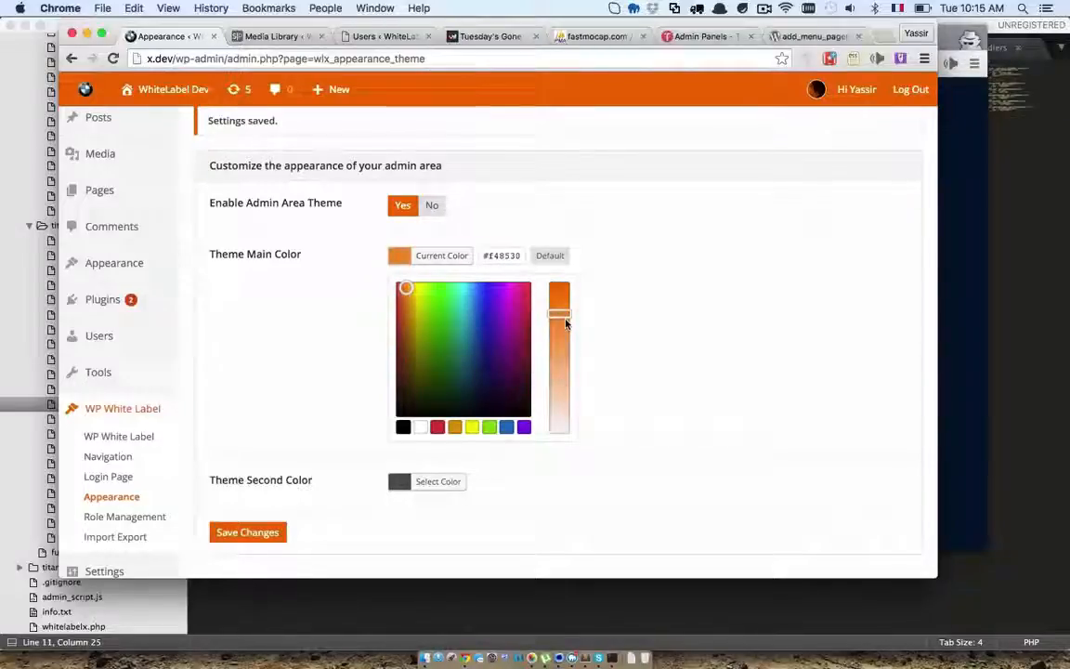
click(244, 540)
click(275, 364)
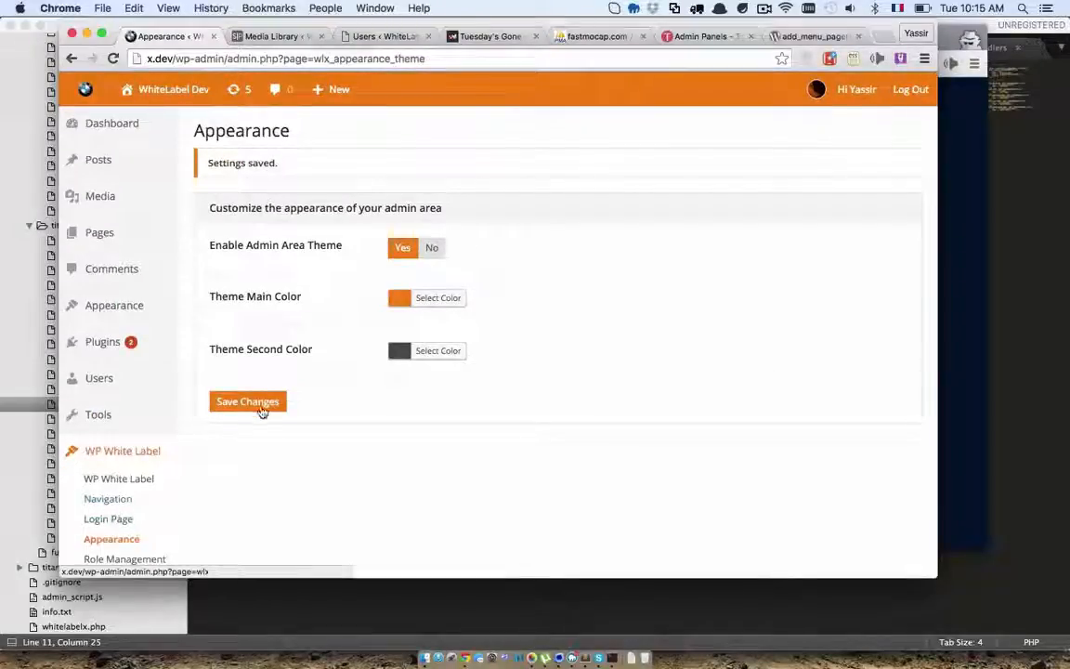
- Set the Theme Main Color to a slightly more saturated shade of the preset blue #1e73be and save the theme
click(432, 297)
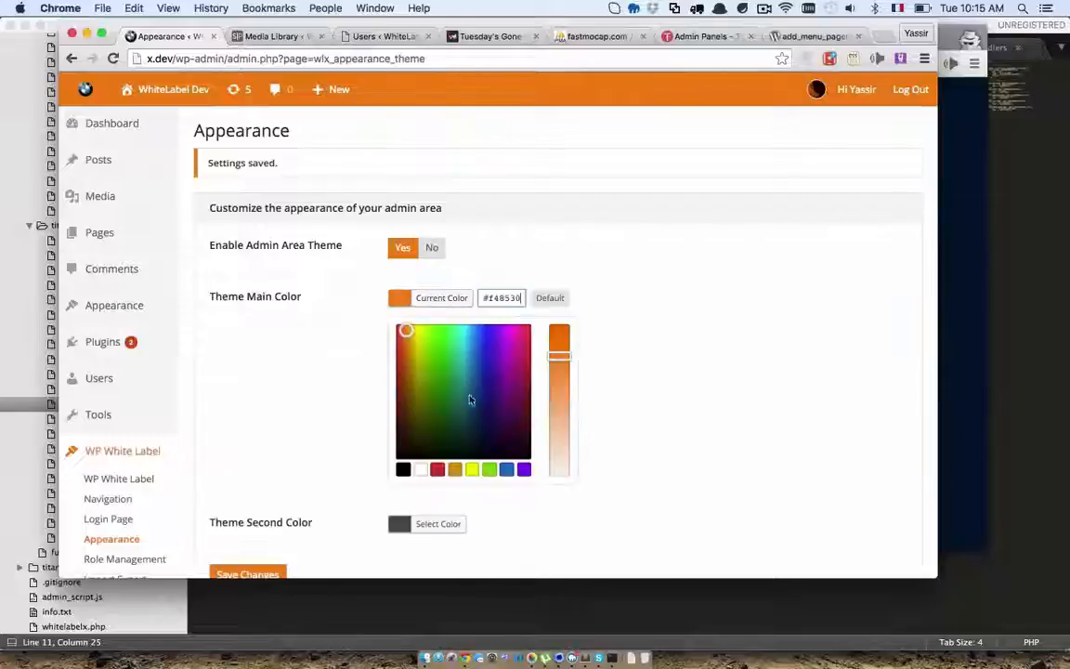
click(507, 470)
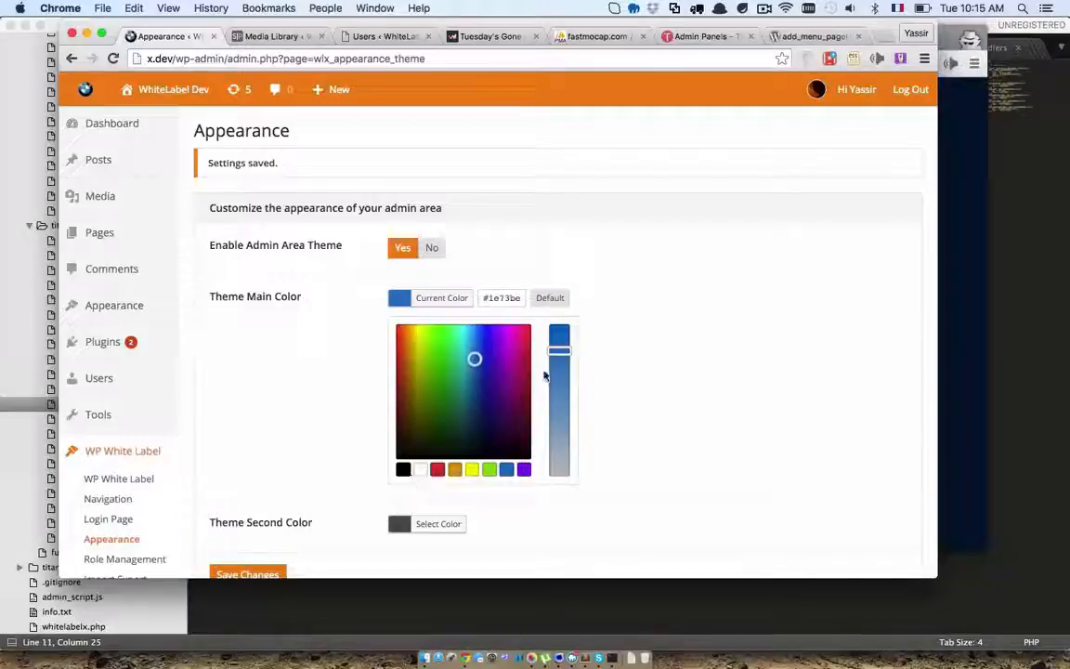
drag(559, 350, 554, 342)
click(647, 363)
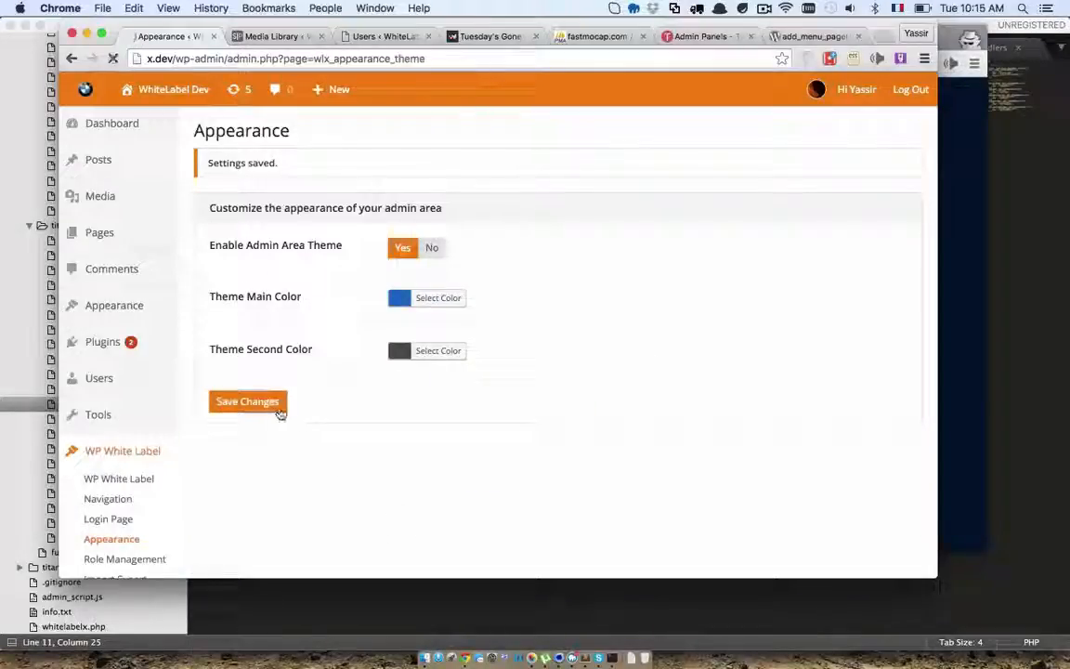
click(277, 406)
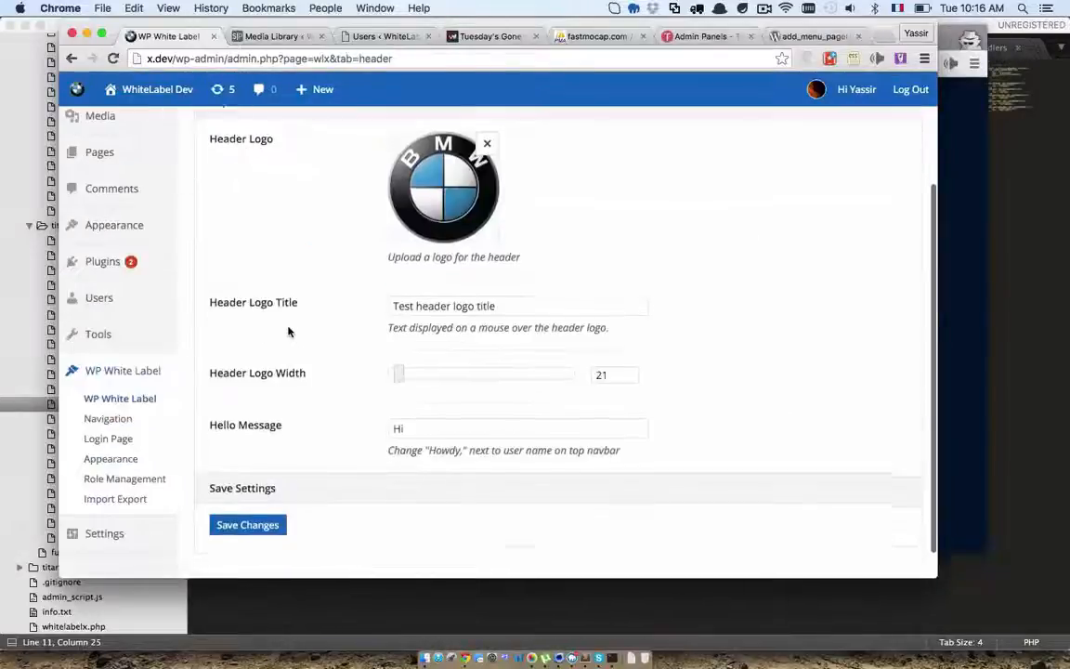
- Review the administrator capabilities in WP White Label's Role Management and open the Subscriber roles
scroll(289, 330, down, 1)
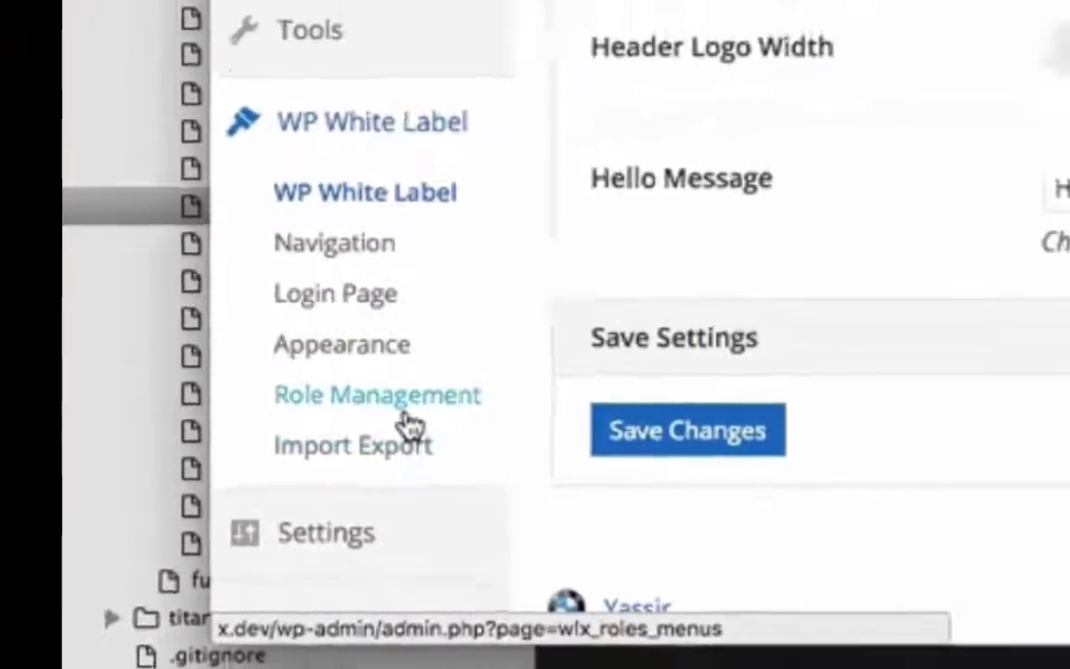
click(311, 433)
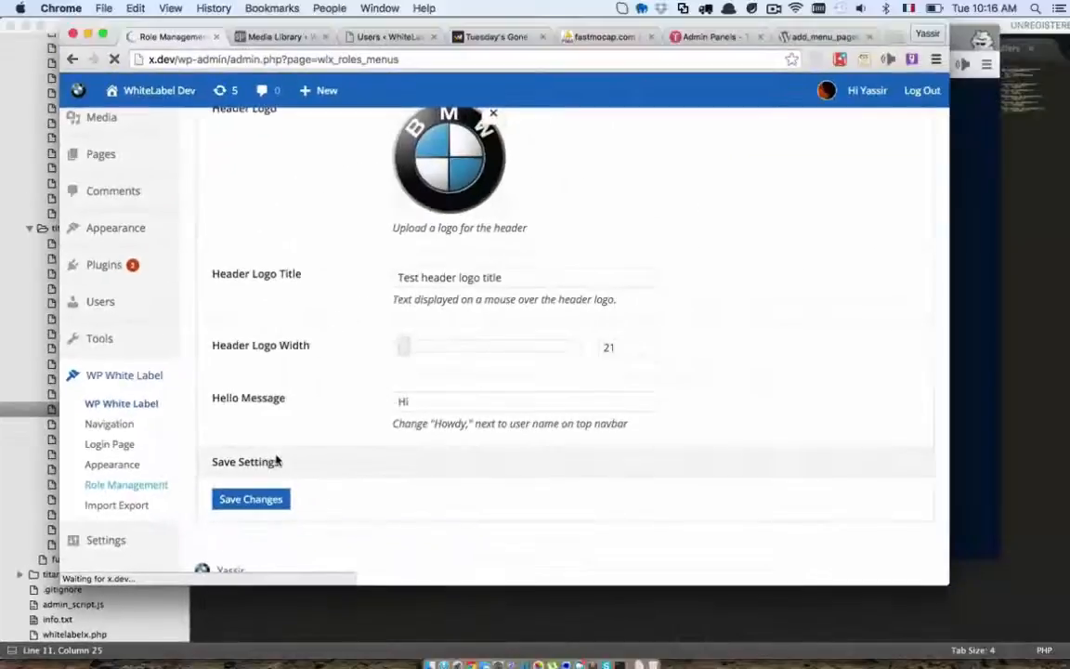
scroll(276, 458, down, 2)
scroll(276, 458, down, 15)
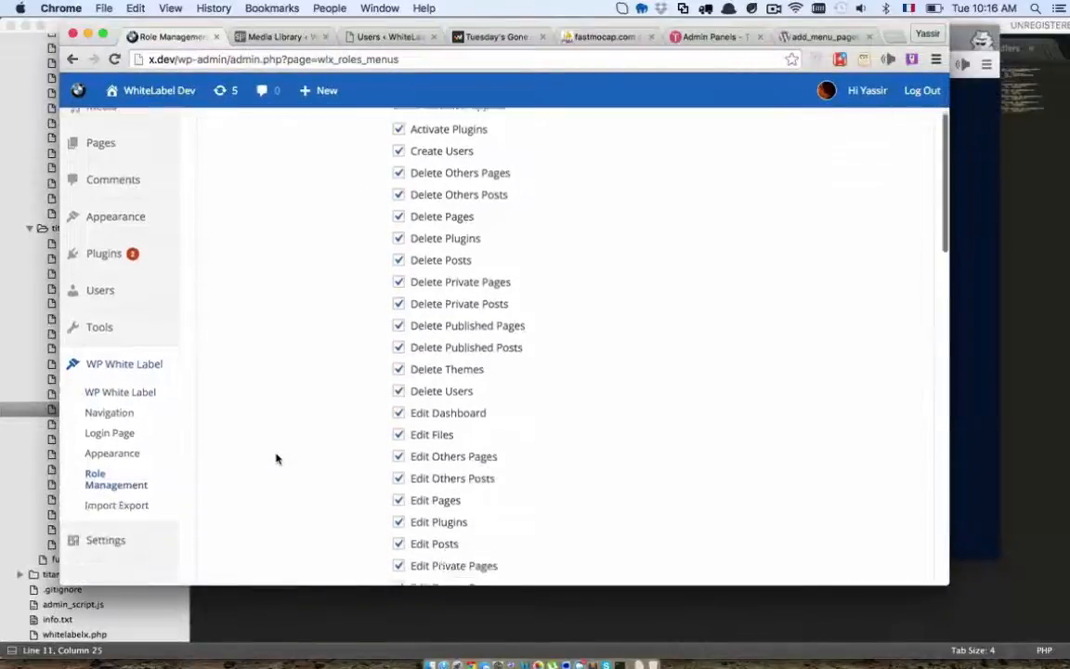
scroll(276, 458, up, 12)
scroll(303, 555, up, 4)
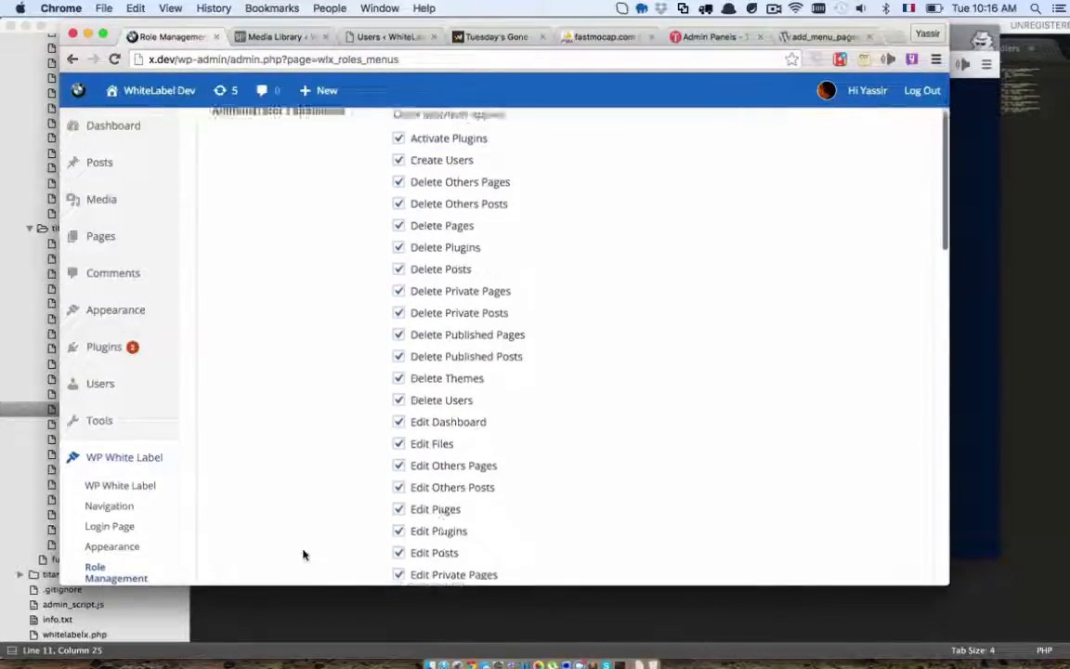
click(631, 173)
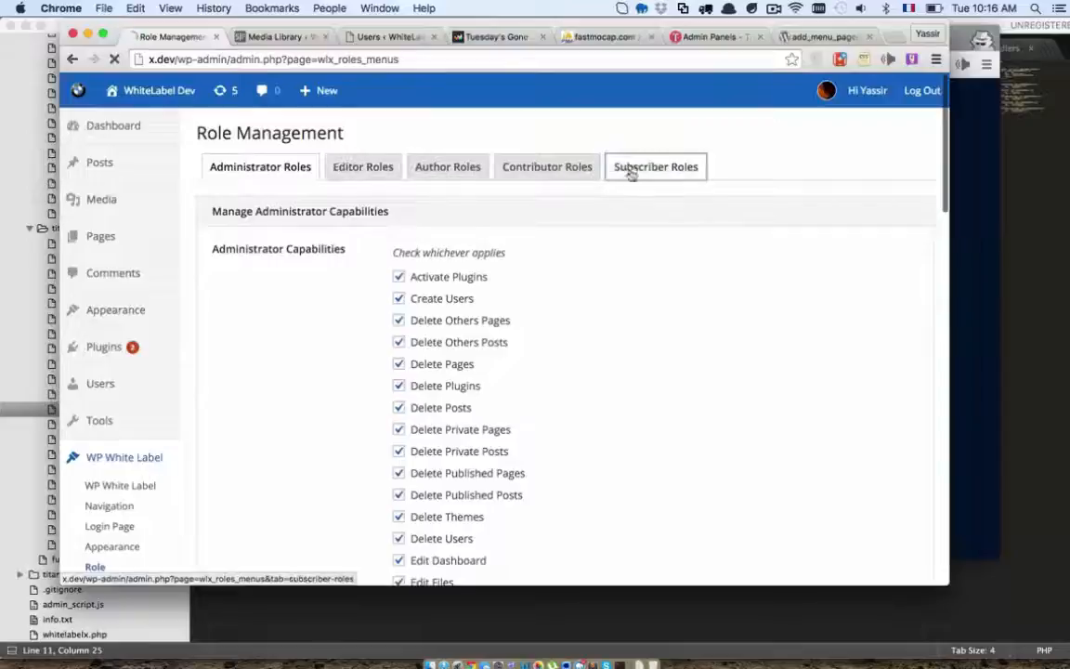
- Log in as subscriber_demo with the account password in the incognito window, check its admin menu, and return to the subscriber capabilities
click(963, 301)
click(552, 333)
text(subscrib)
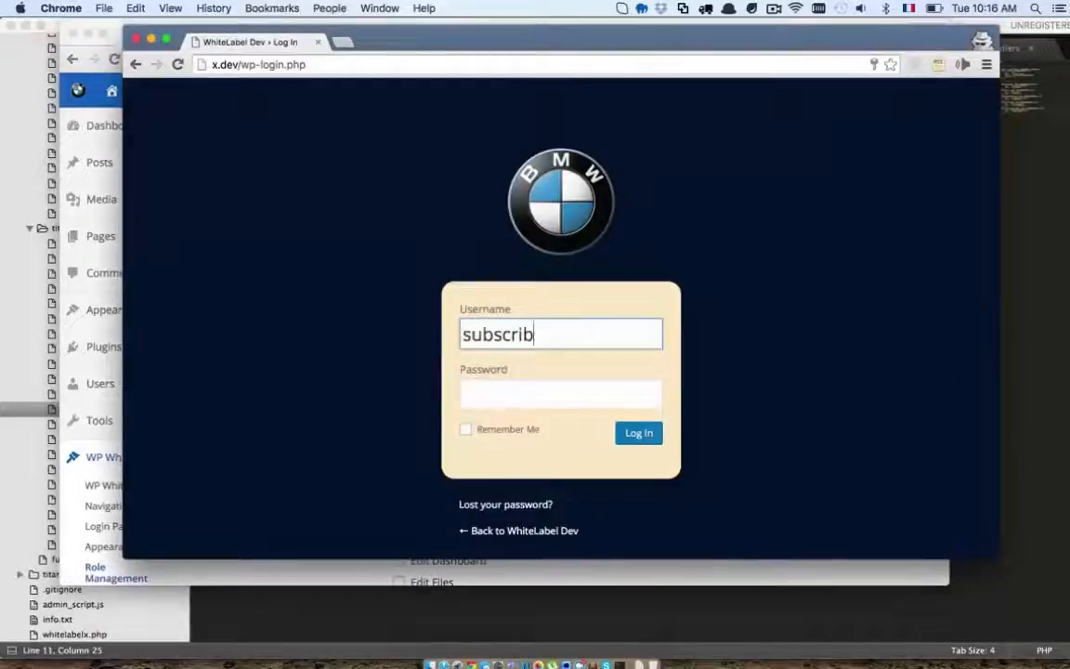
text(er_demo)
key(Tab)
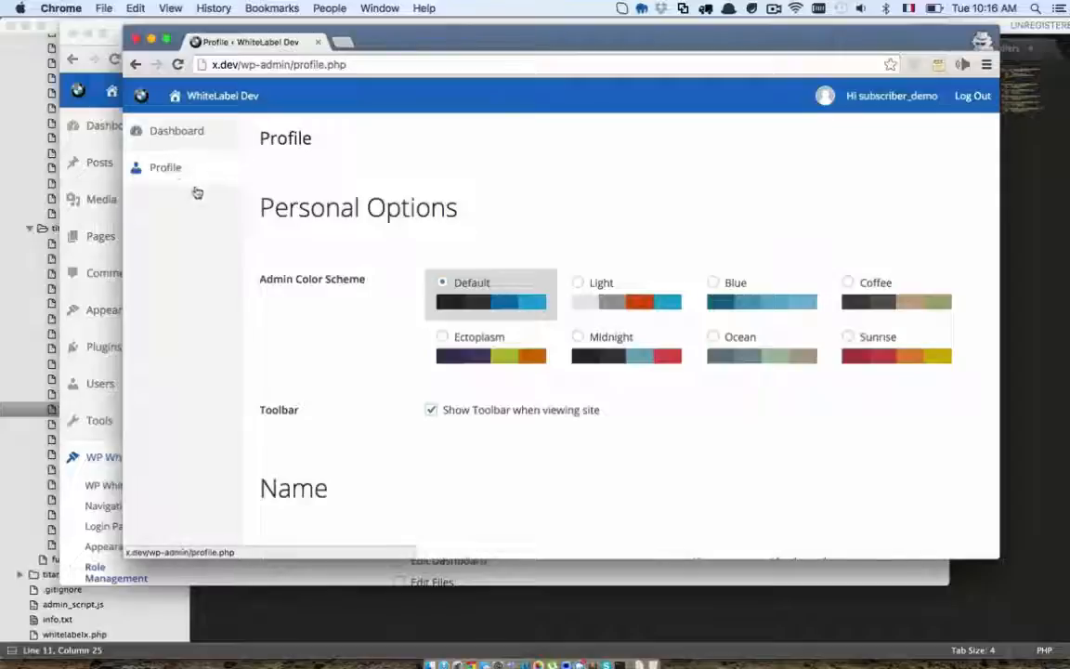
click(105, 455)
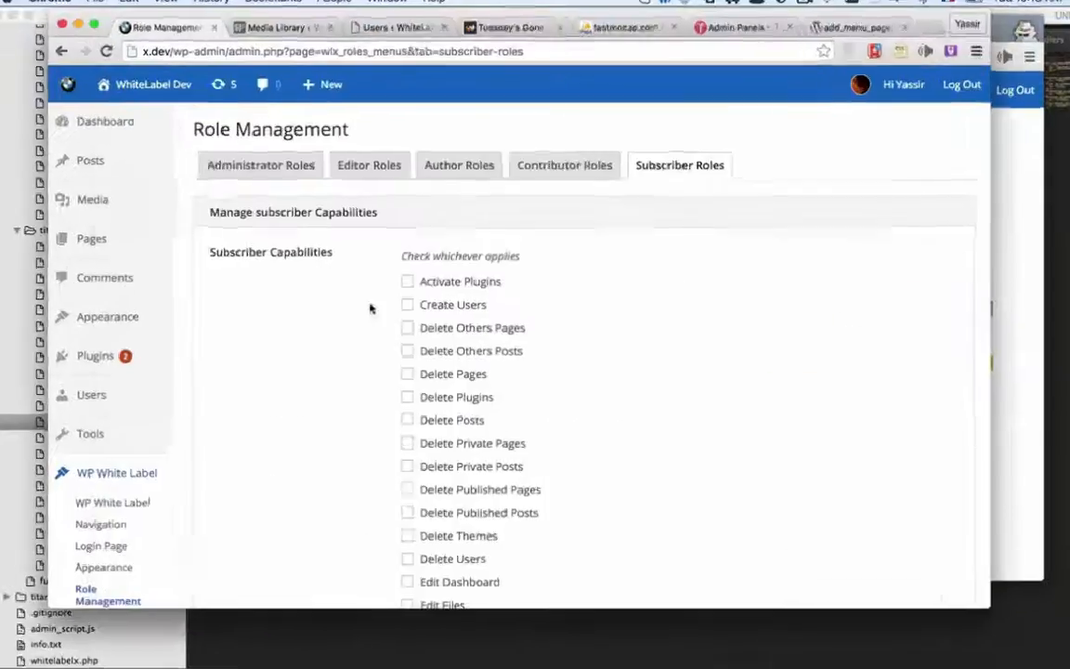
- Look through the subscriber capabilities in Role Management, returning from the subscriber's Themes page to the administrator window
scroll(478, 378, down, 5)
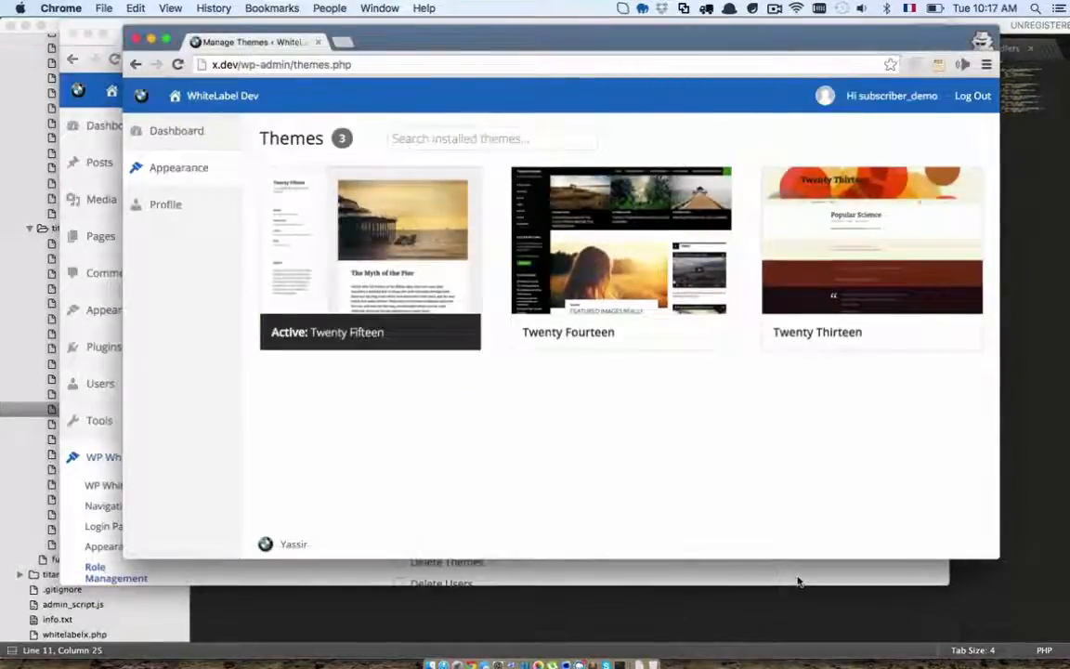
click(798, 582)
scroll(688, 435, down, 10)
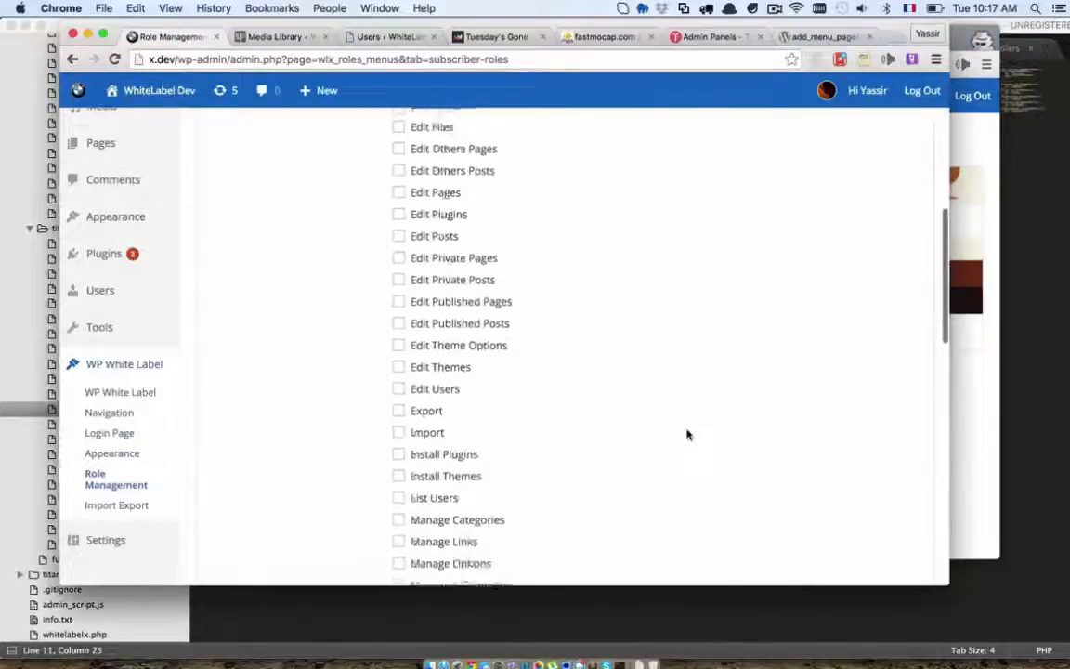
scroll(688, 435, up, 10)
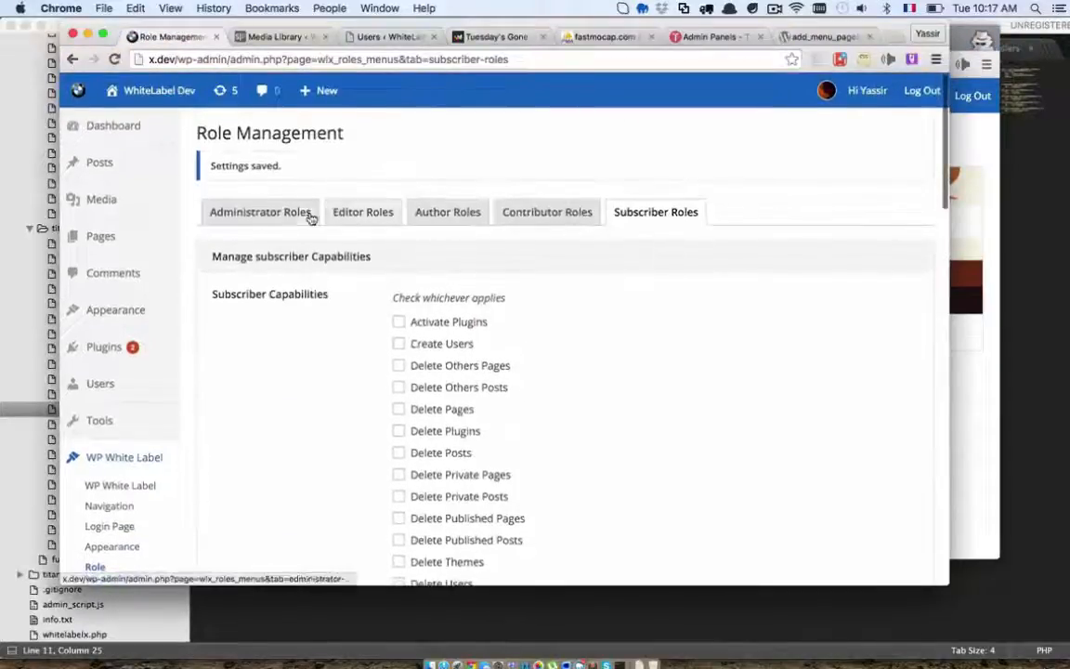
- Open WP White Label's Import Export page and download a backup of the settings
scroll(172, 436, down, 3)
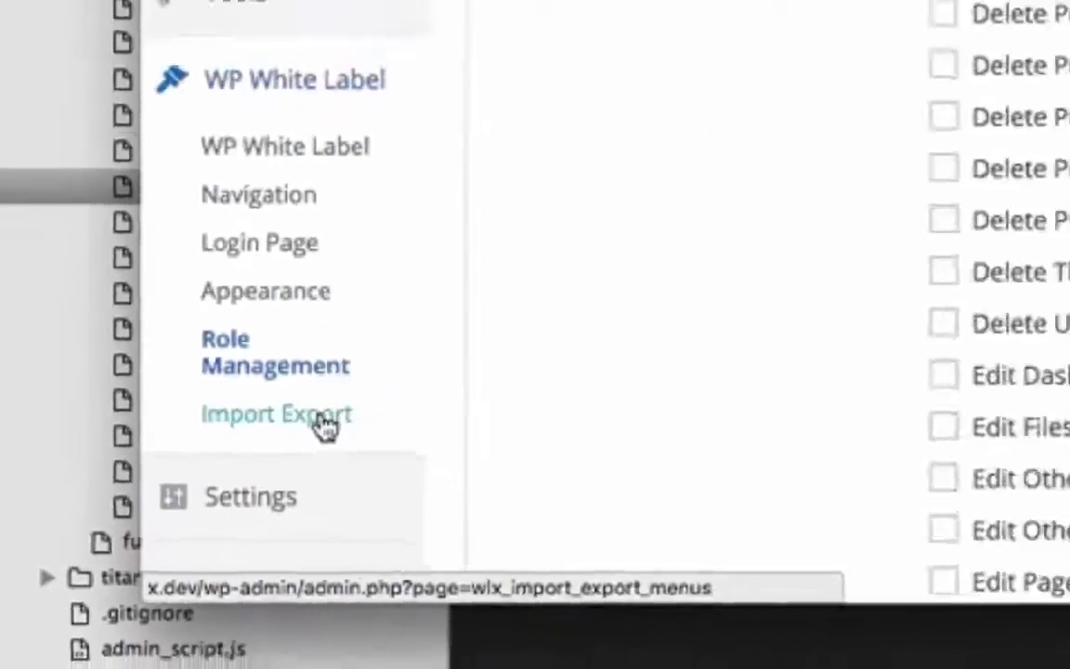
click(419, 349)
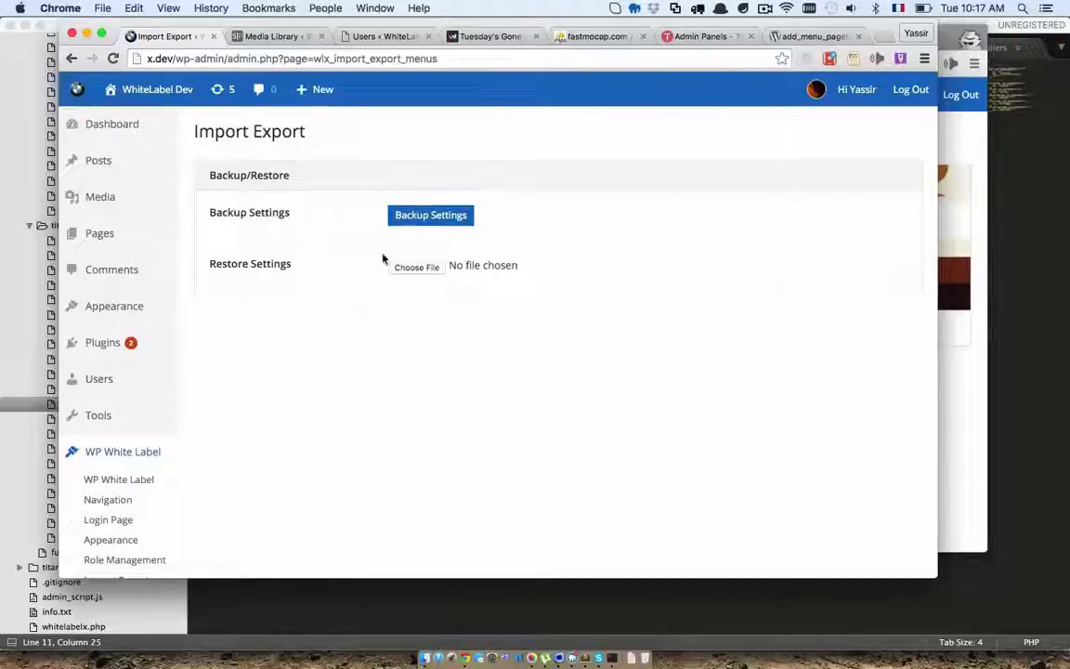
click(414, 227)
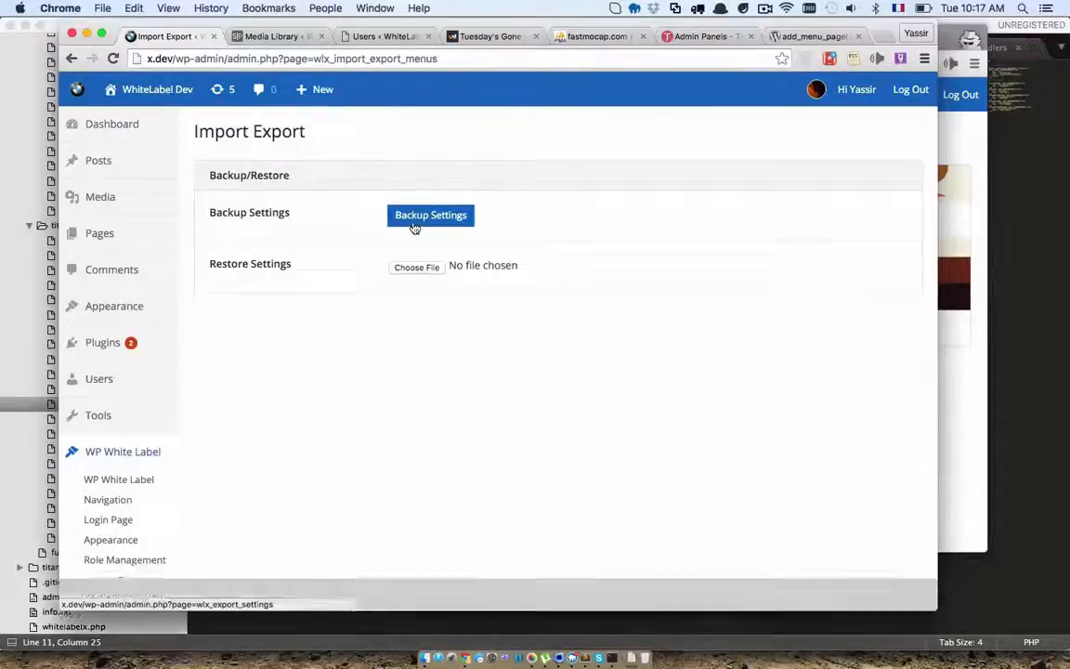
- Change the Public Dashboard Panel's title to "This is a modified setting" in the WP White Label settings
click(138, 461)
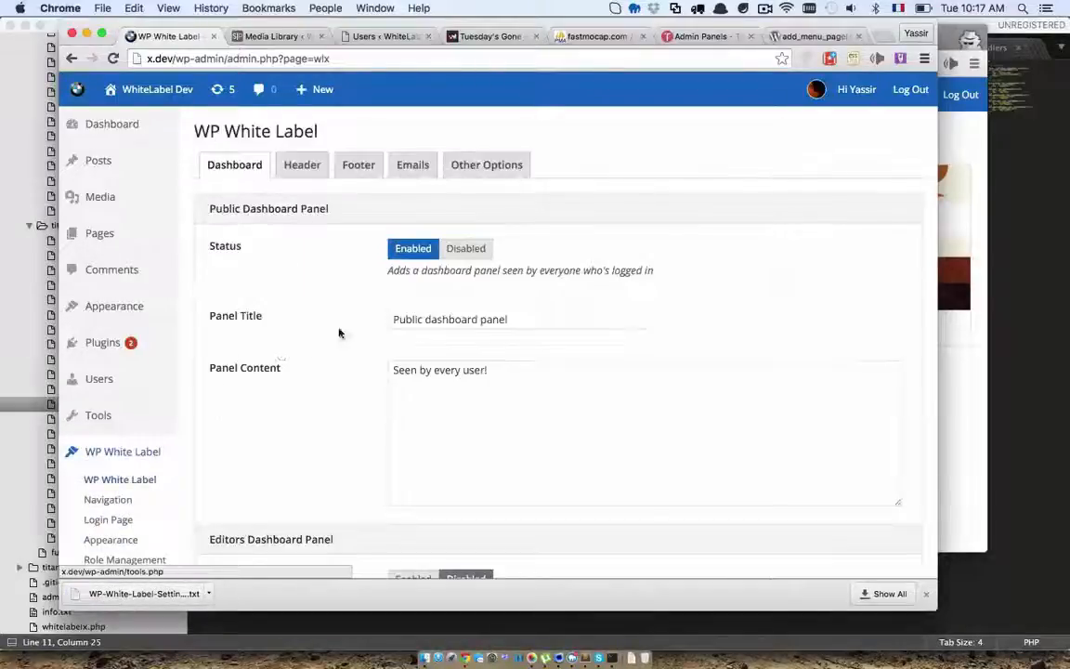
triple_click(495, 319)
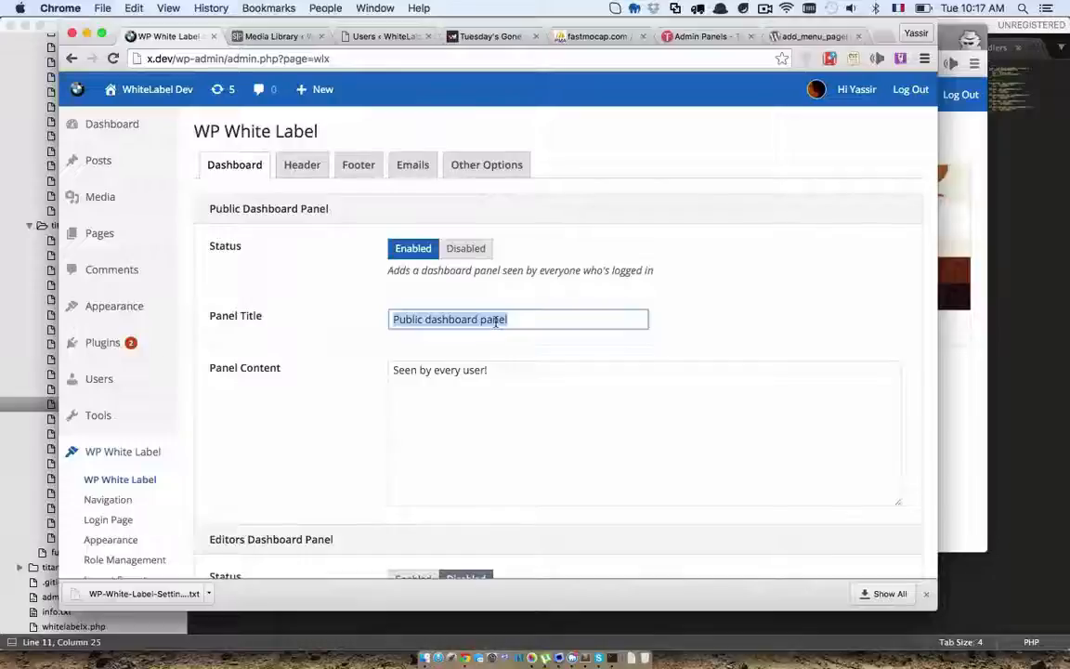
text(This)
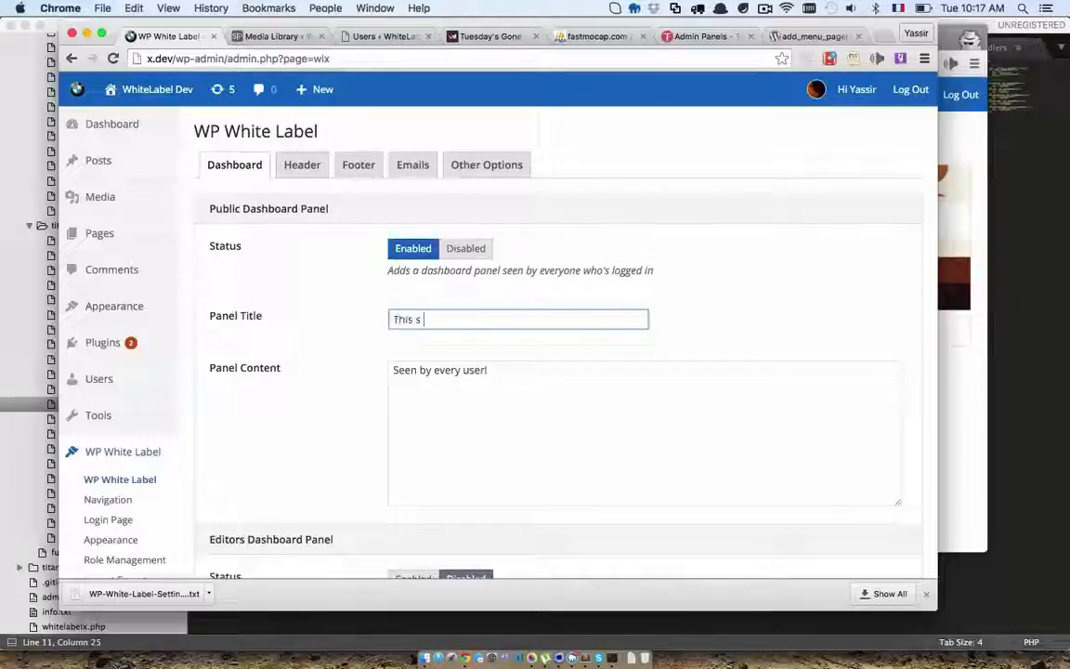
text( is a modifi)
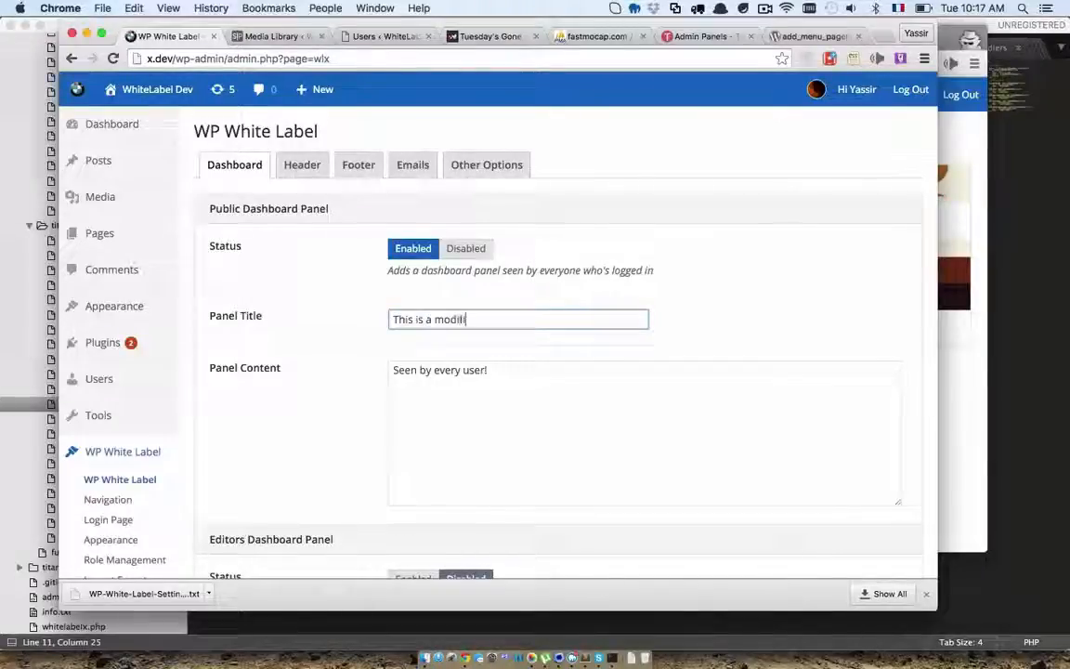
text(ed setting)
- Replace the Public Dashboard Panel's content with "changed" and save the dashboard settings
scroll(521, 354, down, 2)
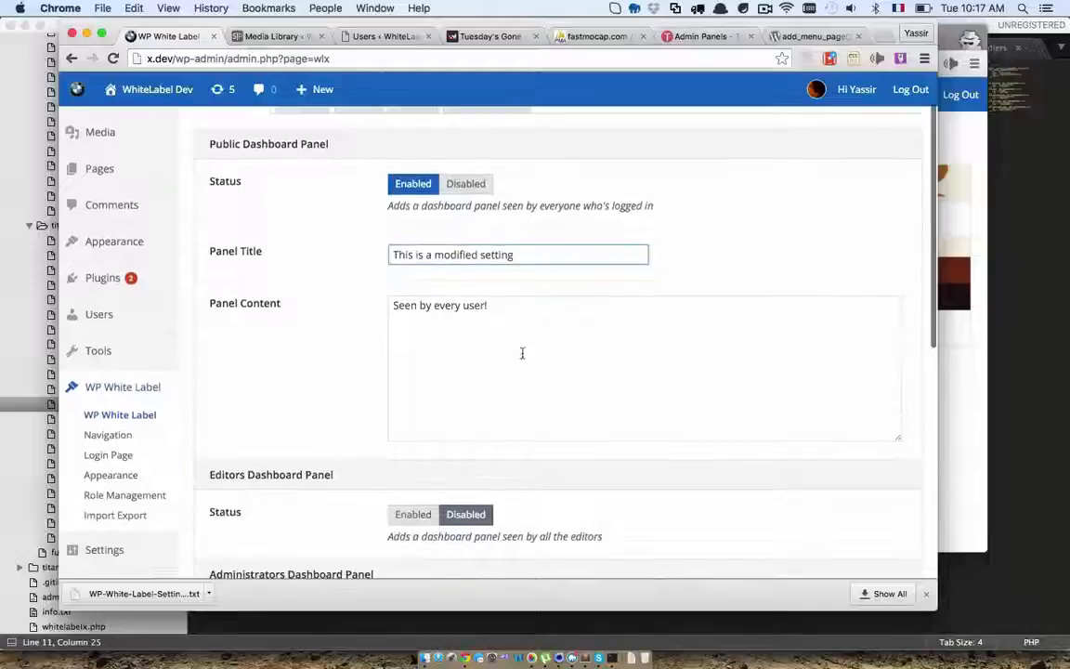
click(523, 410)
key(super+a)
text(changed)
scroll(510, 410, down, 10)
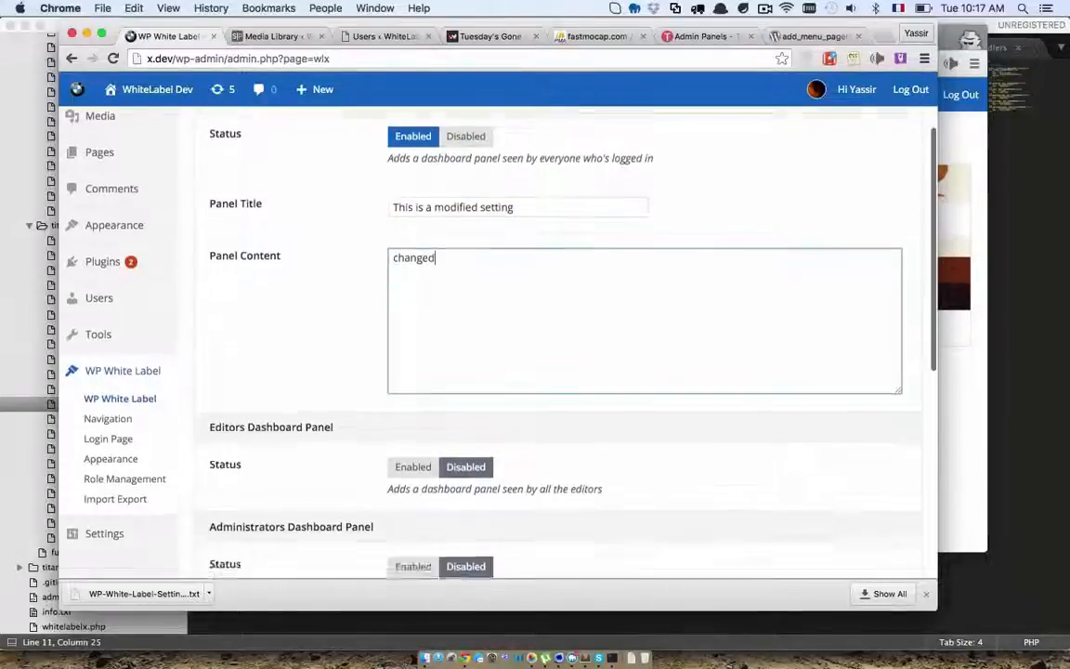
click(249, 495)
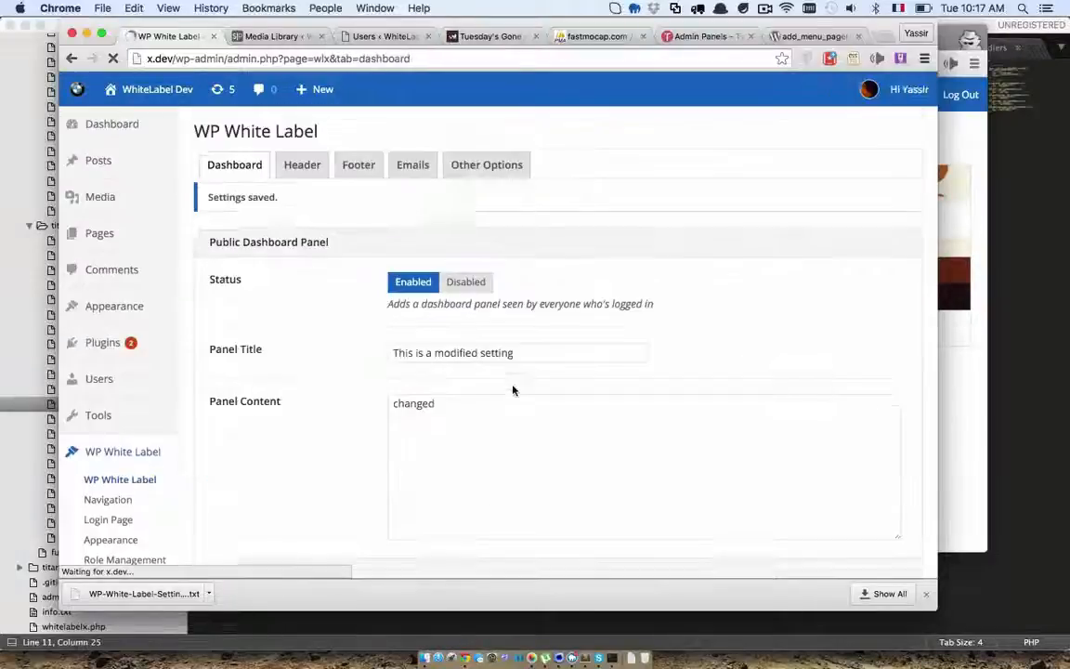
- Restore the settings from the downloaded WP White Label backup file and check the Public Dashboard Panel's title and content
scroll(354, 474, down, 2)
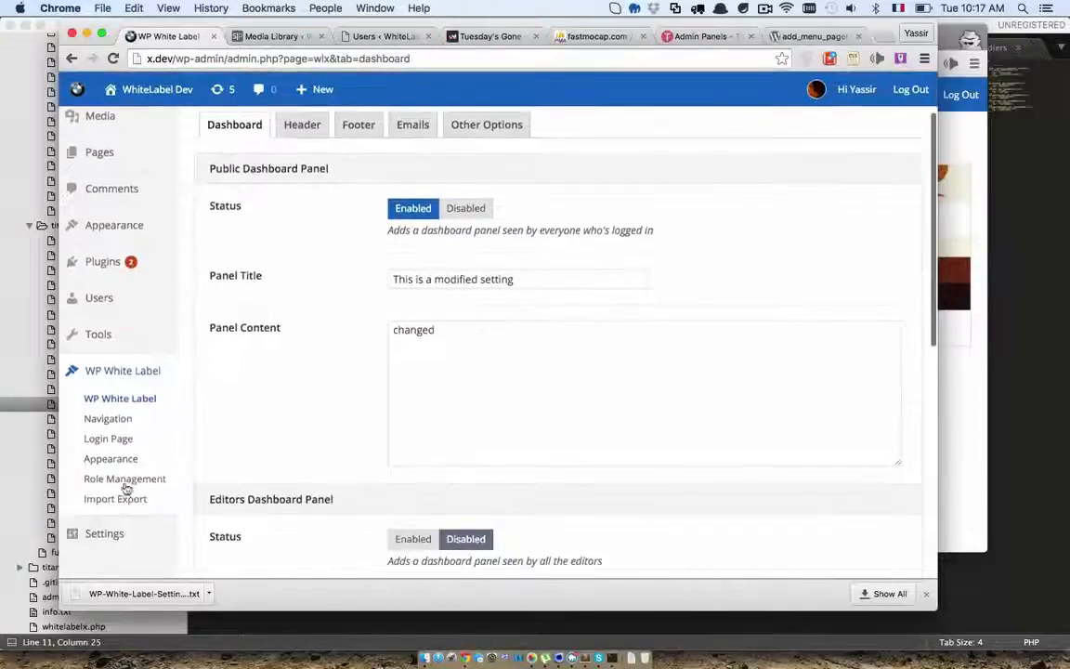
click(114, 499)
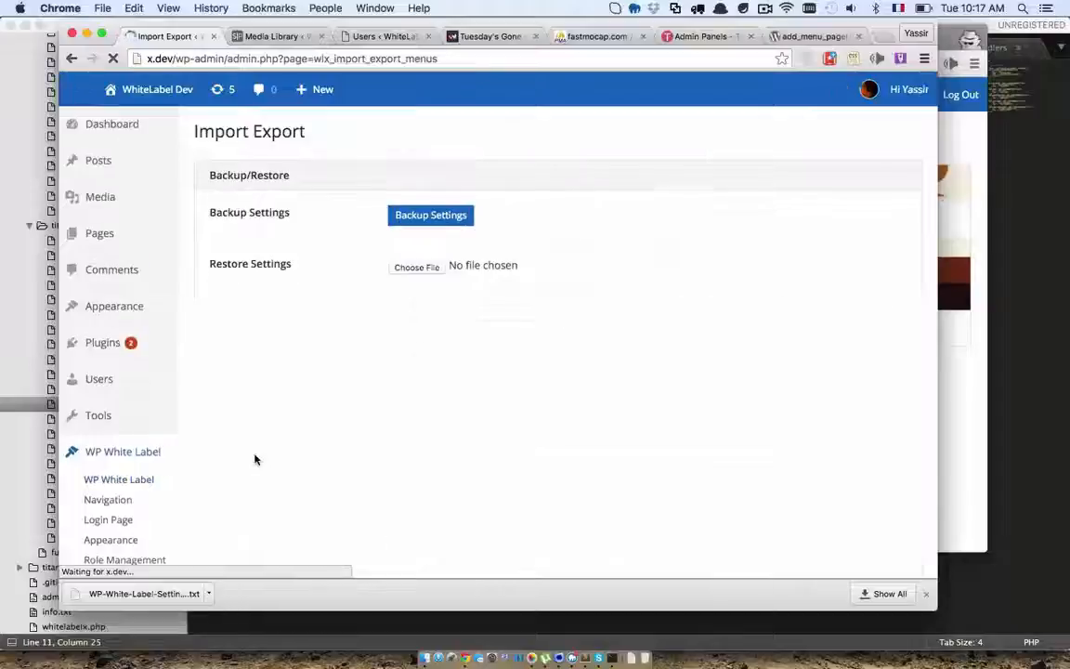
drag(162, 592, 417, 267)
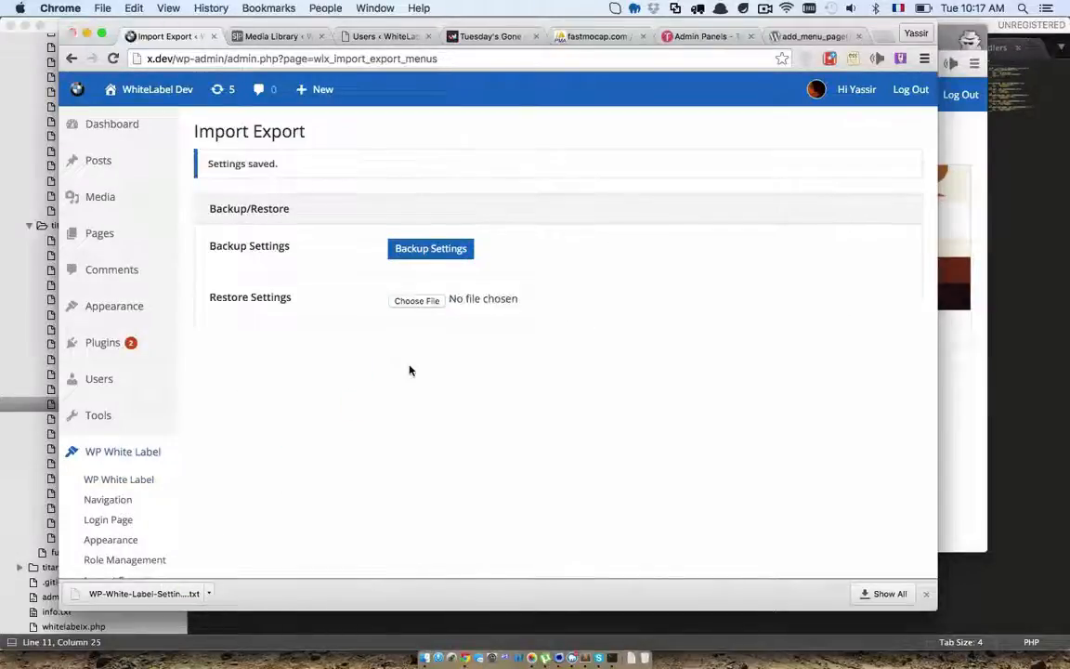
click(172, 451)
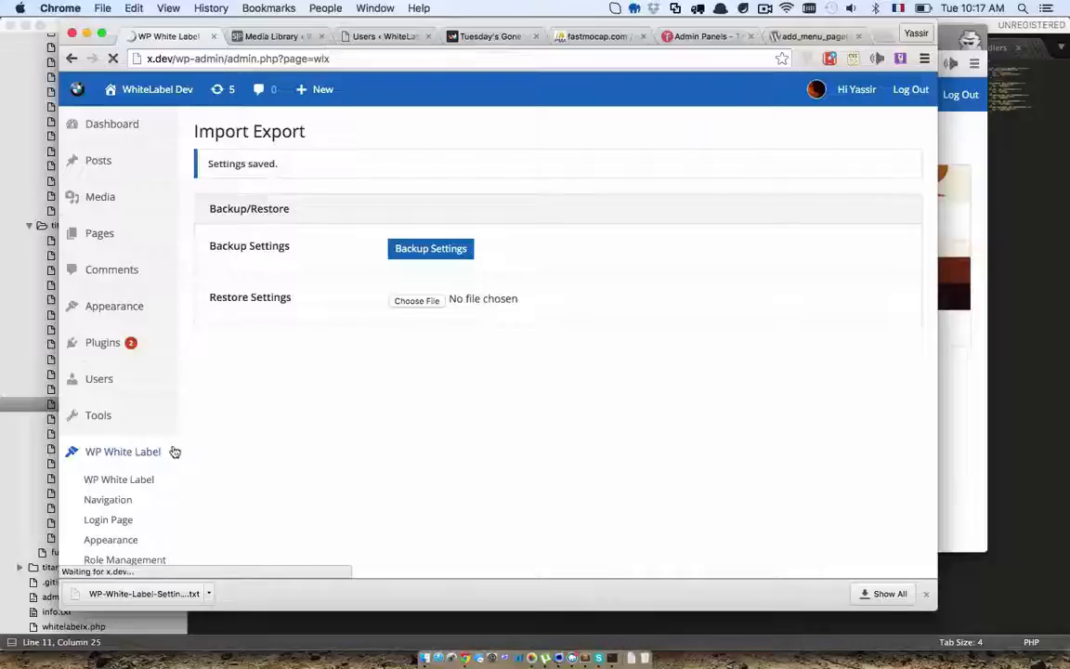
click(423, 314)
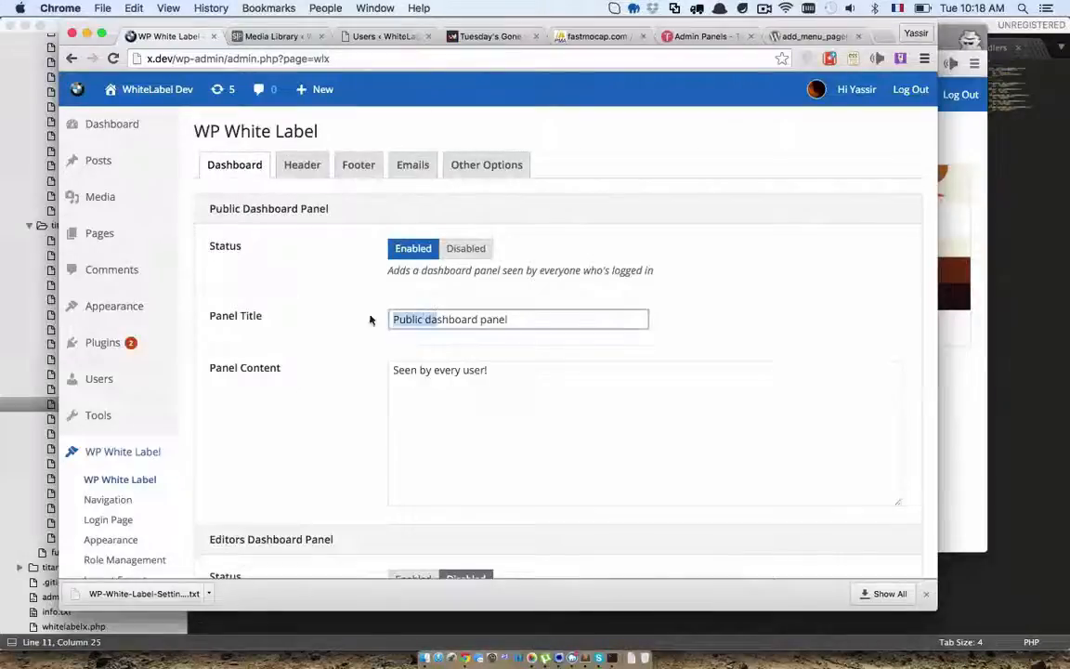